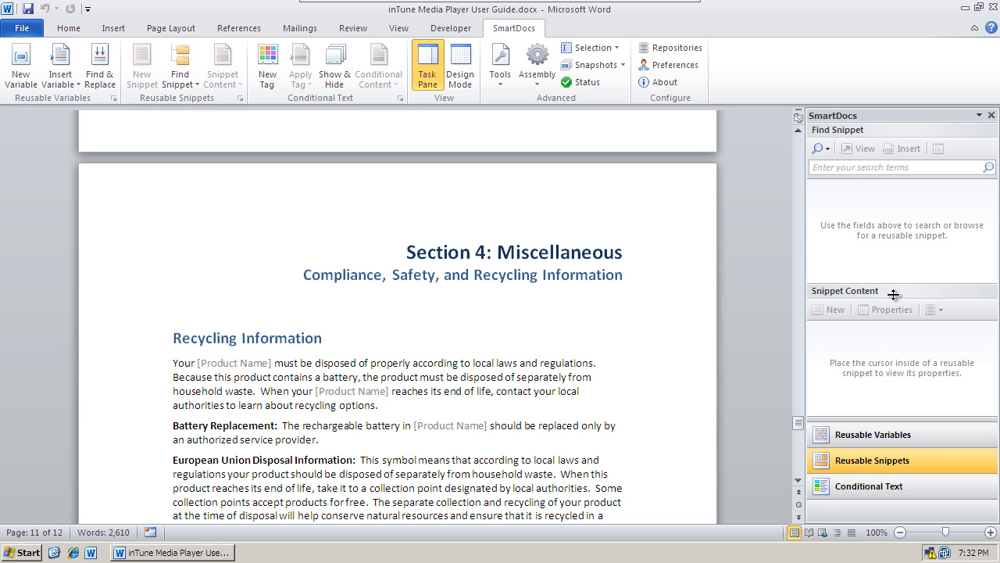
- Search the reusable snippets for "regulatory"
click(863, 167)
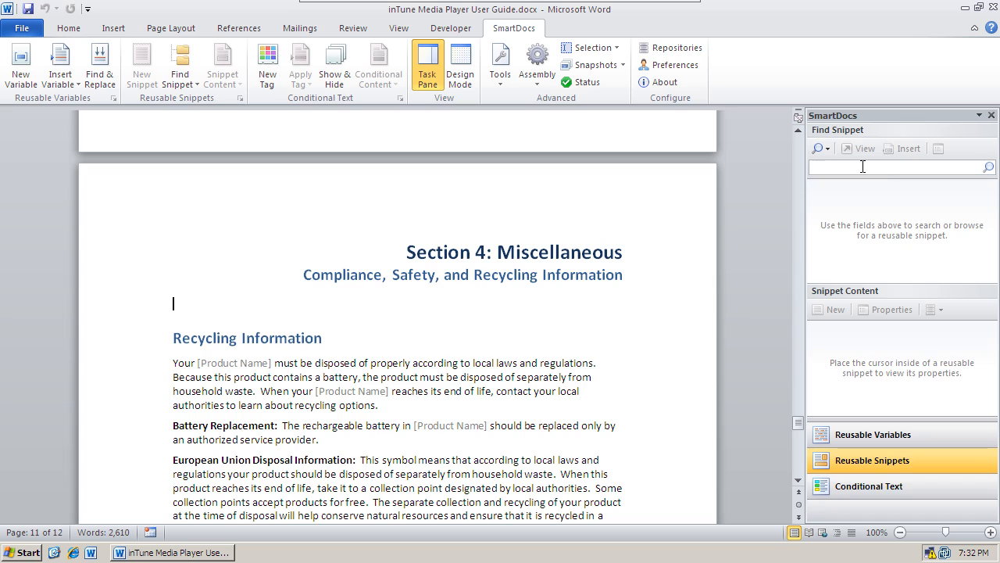
text(regulatory)
click(988, 168)
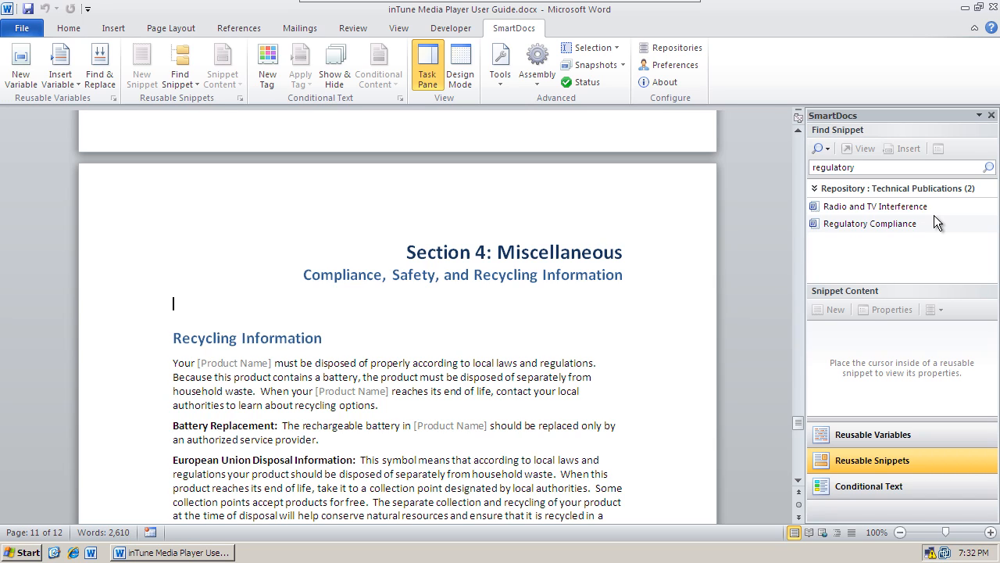
- Preview the Regulatory Compliance snippet and insert it on the empty line above the Recycling Information heading
click(925, 225)
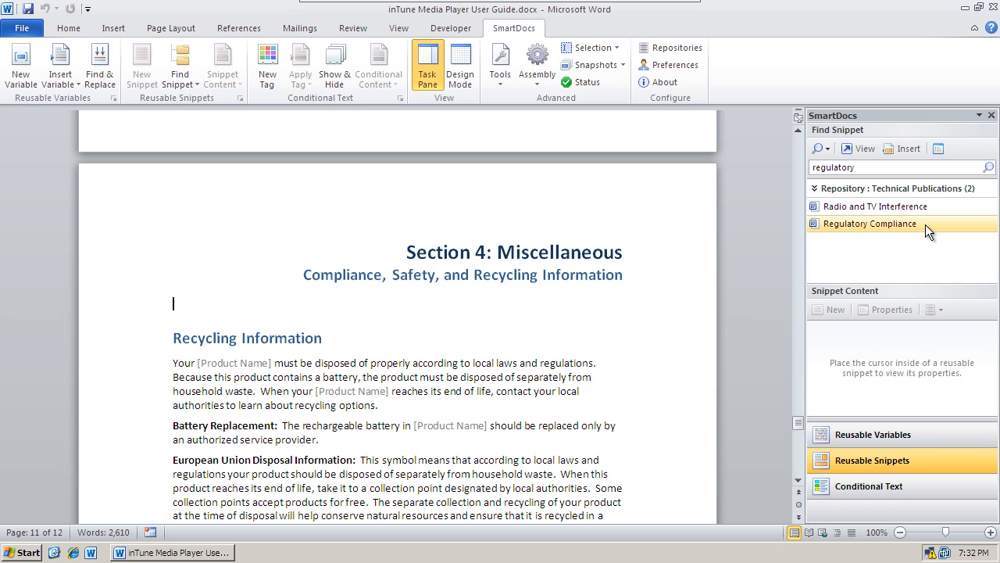
click(865, 149)
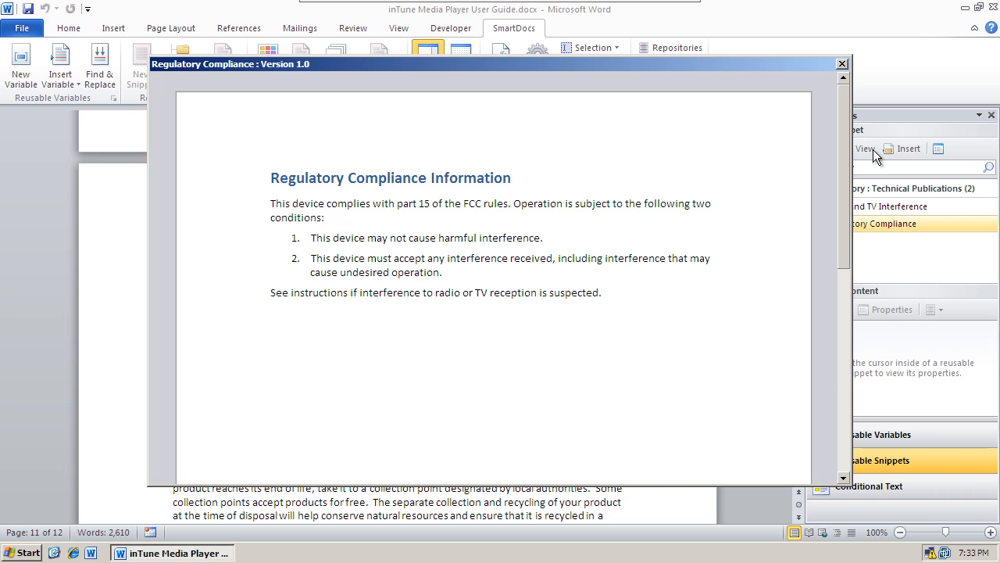
click(842, 63)
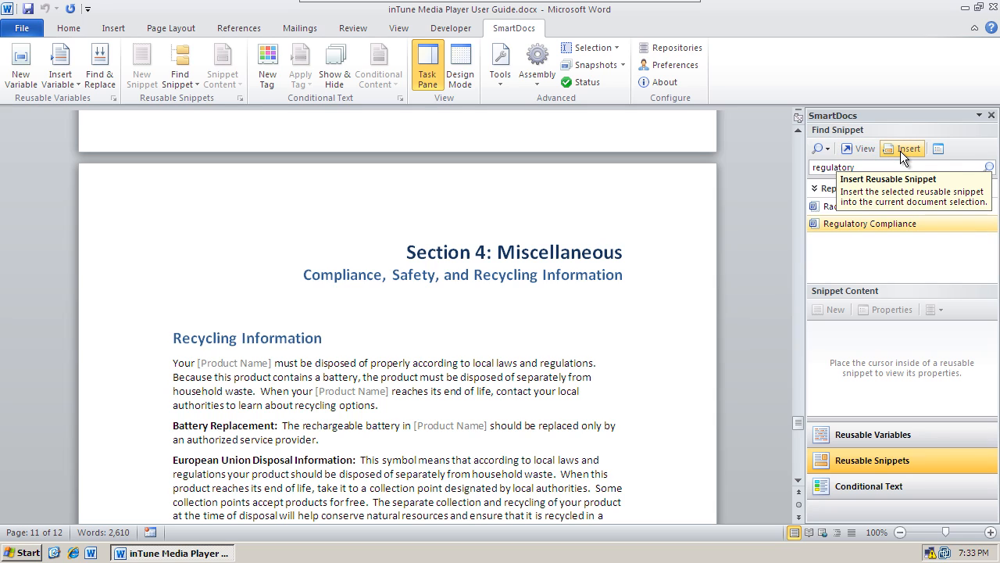
drag(623, 254, 180, 311)
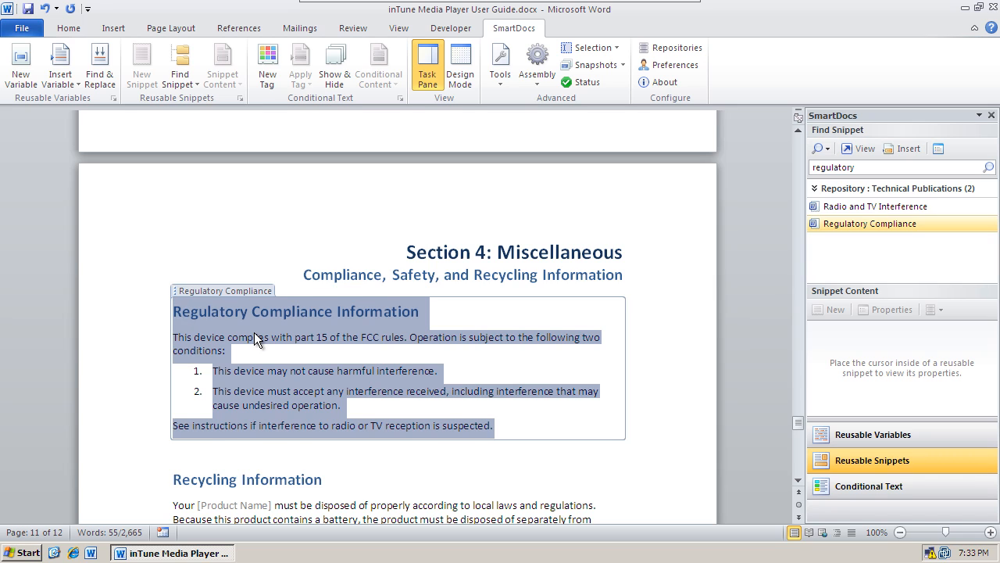
click(255, 337)
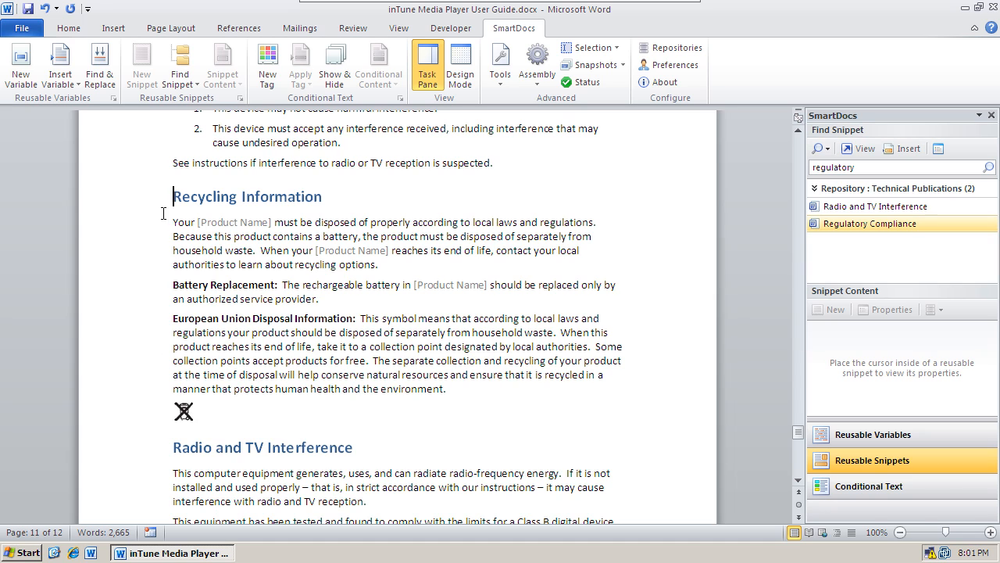
- Start a new reusable snippet from the whole Recycling Information section, including its disposal symbol, and choose the Technical Publications repository
drag(174, 196, 402, 416)
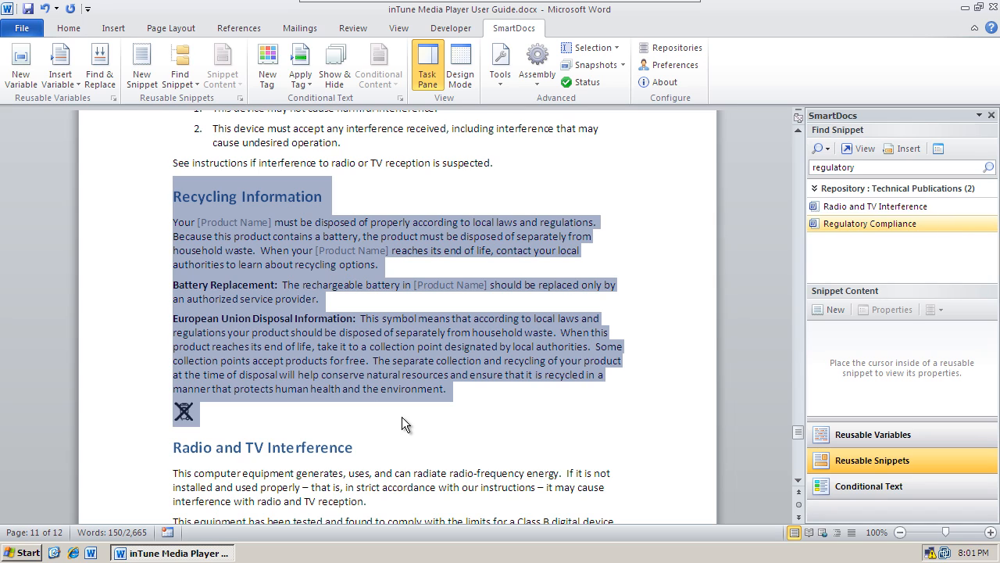
click(142, 79)
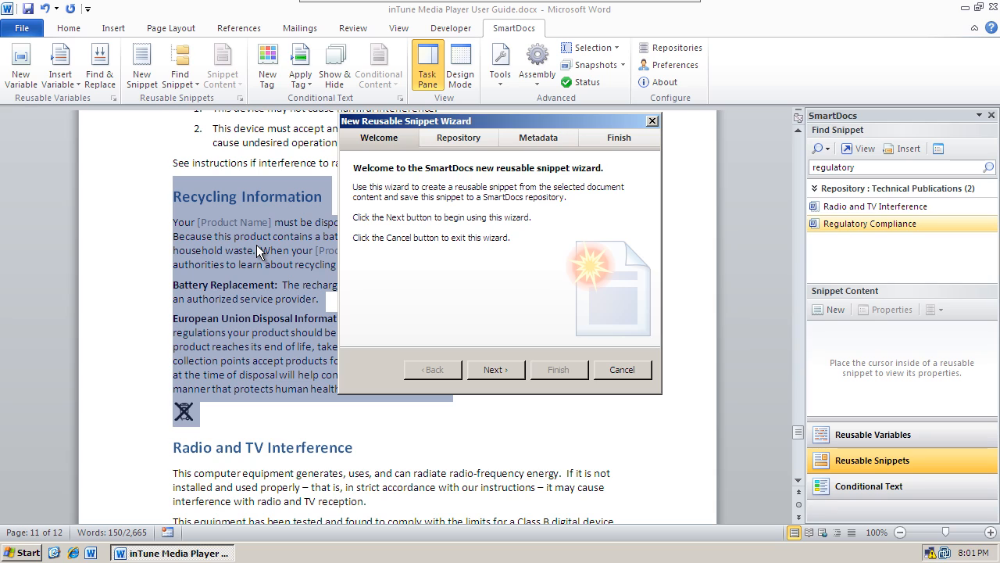
click(494, 369)
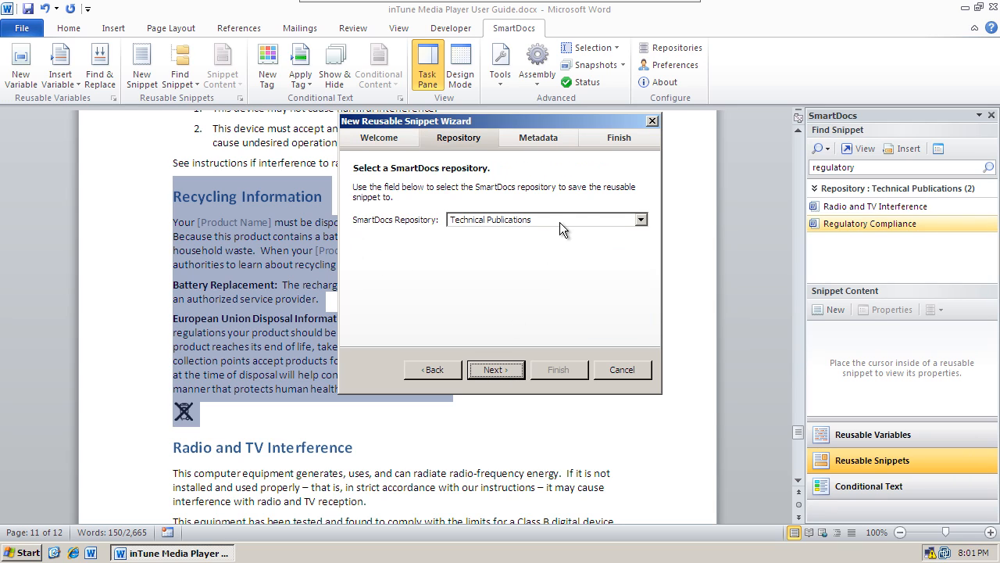
click(592, 222)
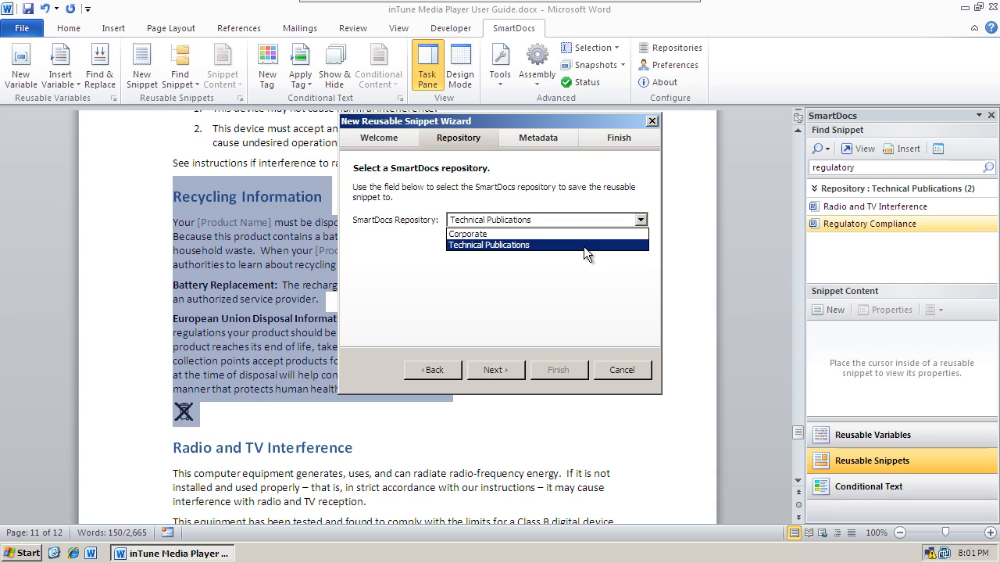
click(584, 246)
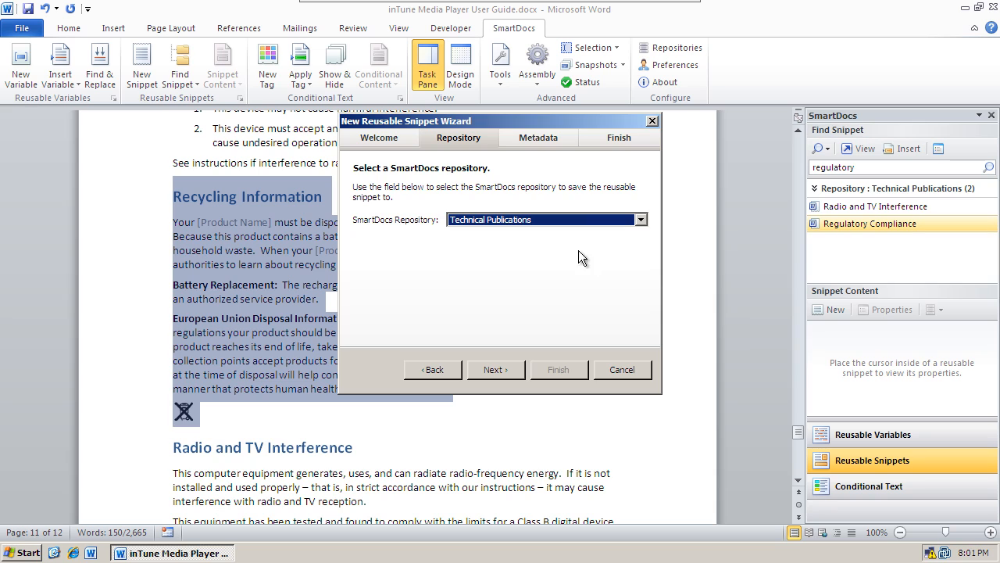
click(497, 370)
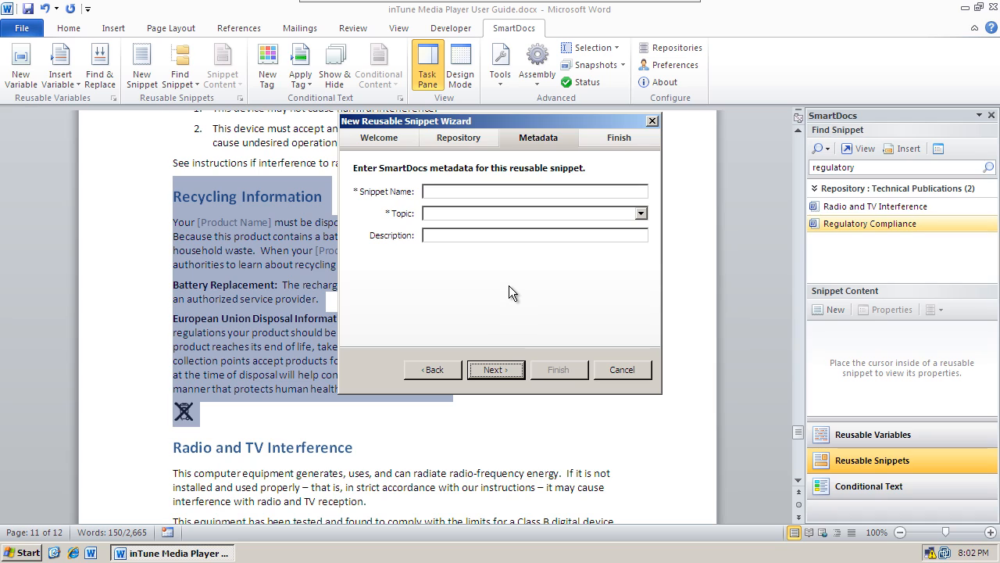
- Name the snippet "Recycling Information", set its topic to Regulatory, and create it in the repository
click(467, 192)
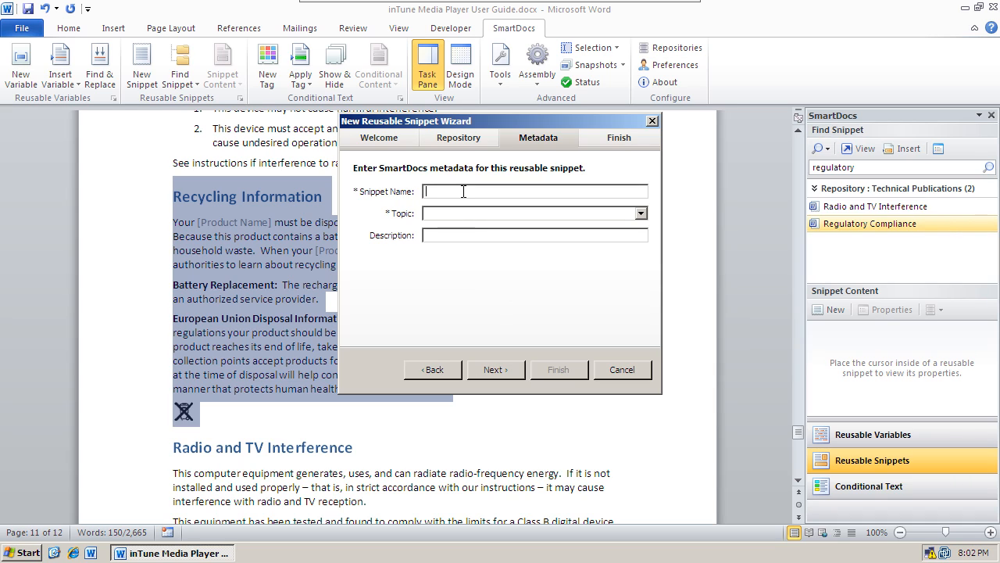
text(Recycling Information)
click(552, 217)
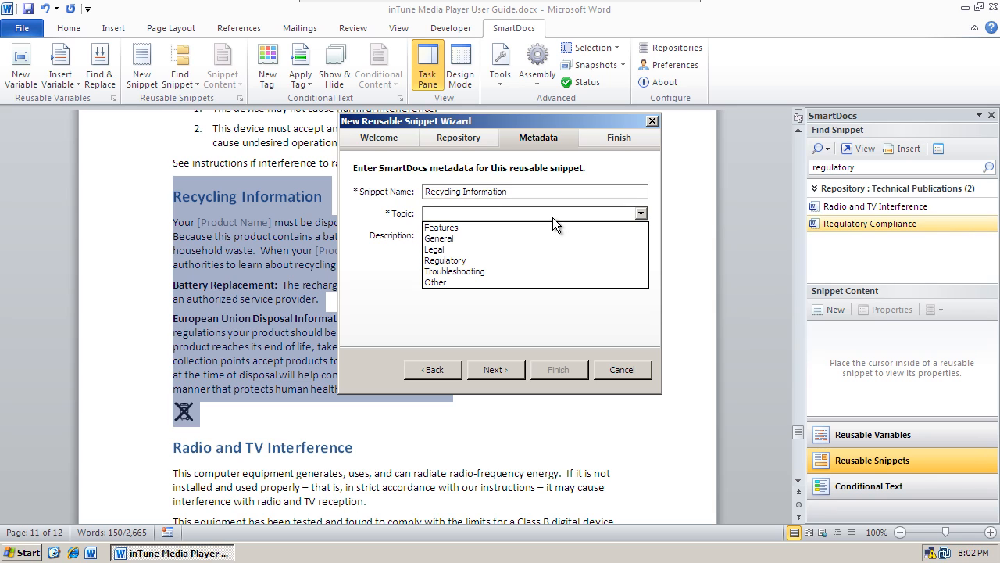
click(521, 260)
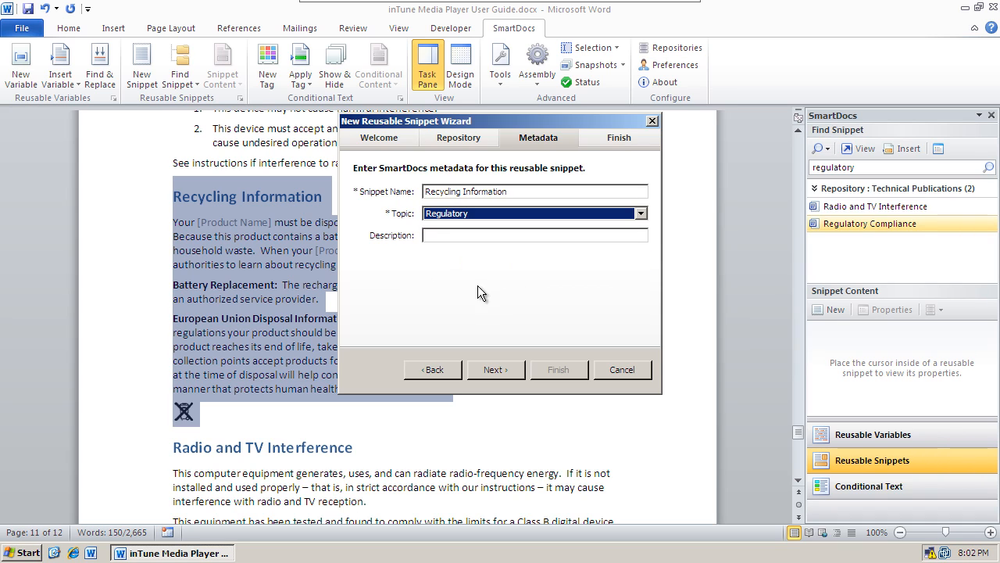
click(497, 368)
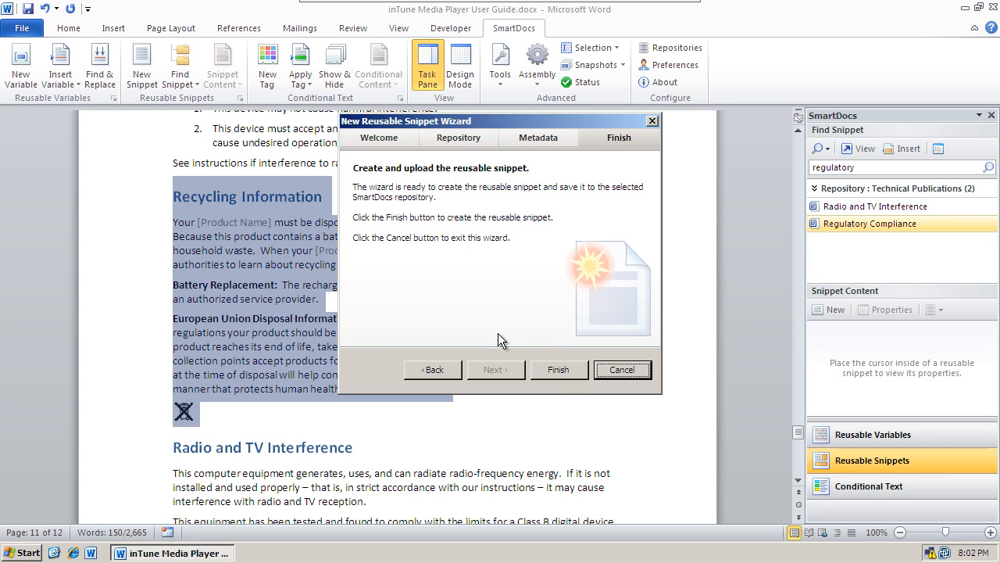
click(562, 372)
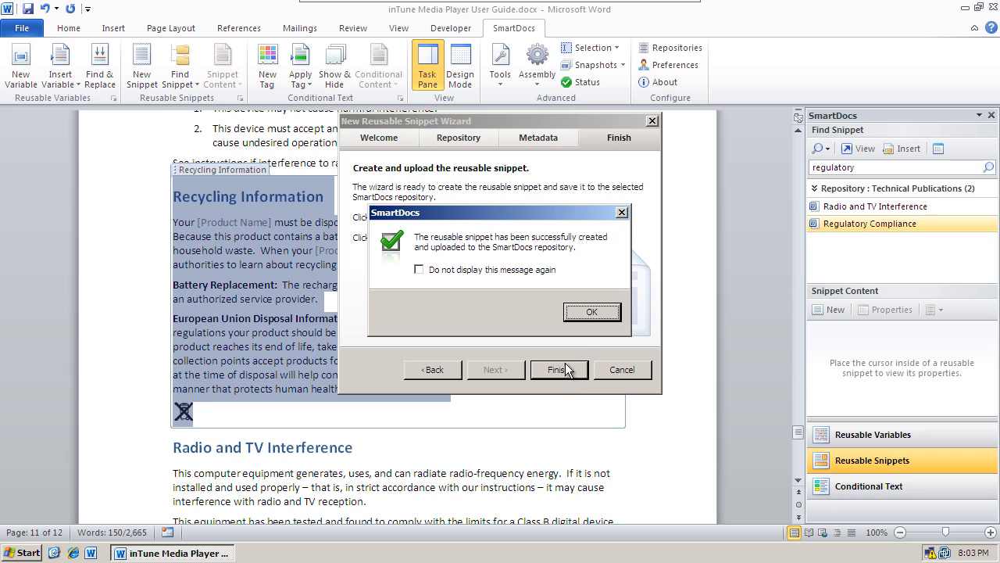
click(591, 312)
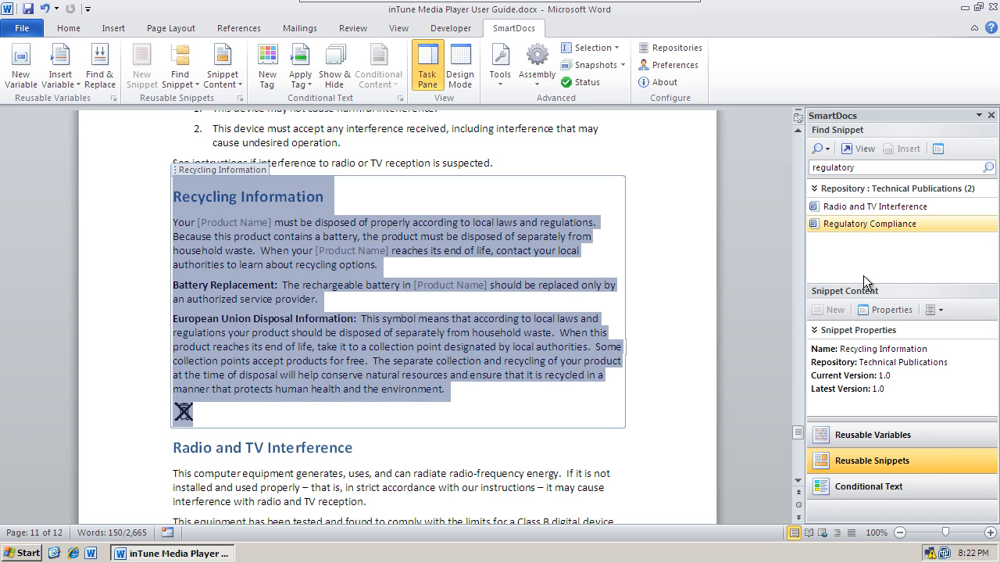
- Examine the Product Name variables inside the Recycling Information snippet
click(346, 265)
click(352, 251)
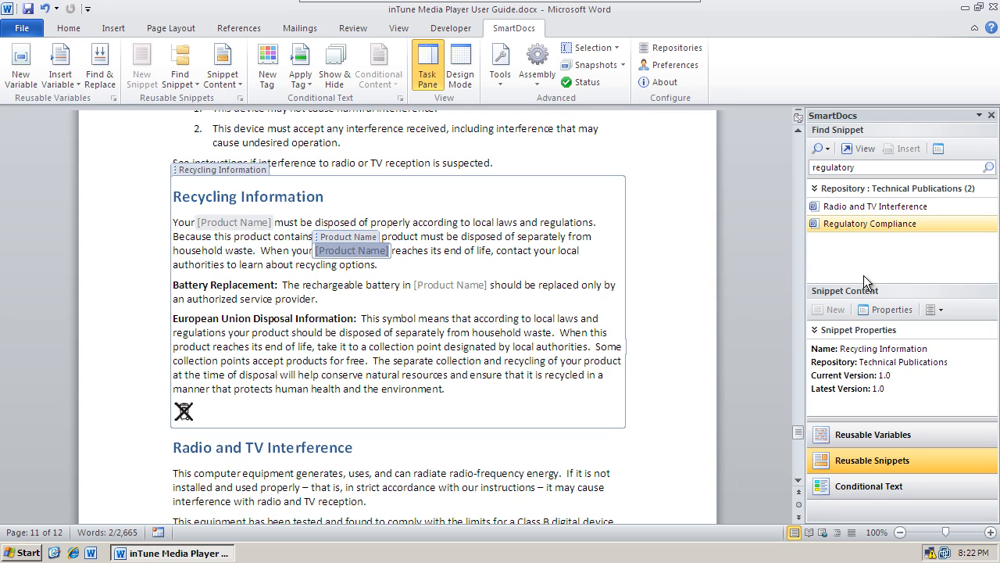
click(235, 223)
click(352, 251)
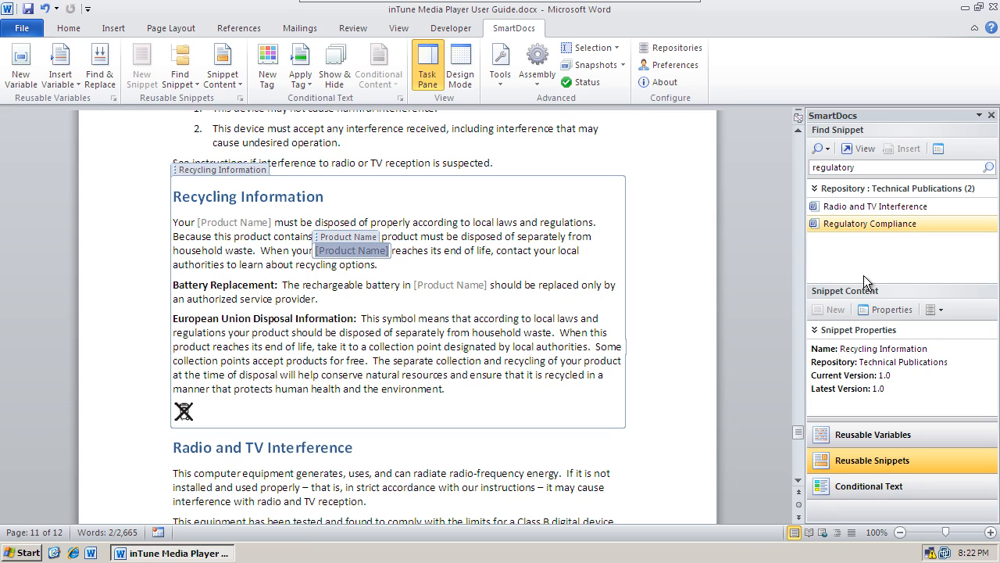
click(451, 285)
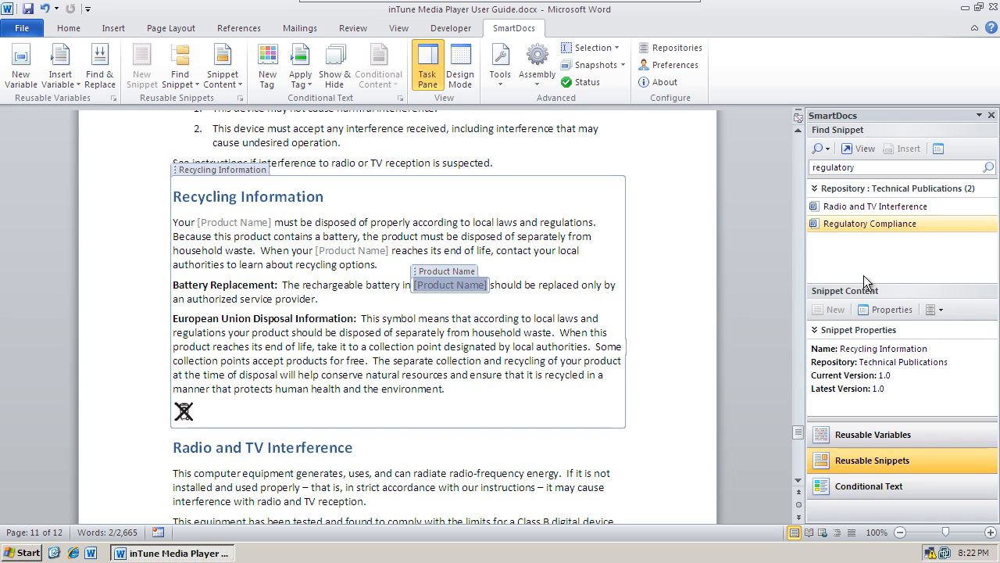
double_click(451, 285)
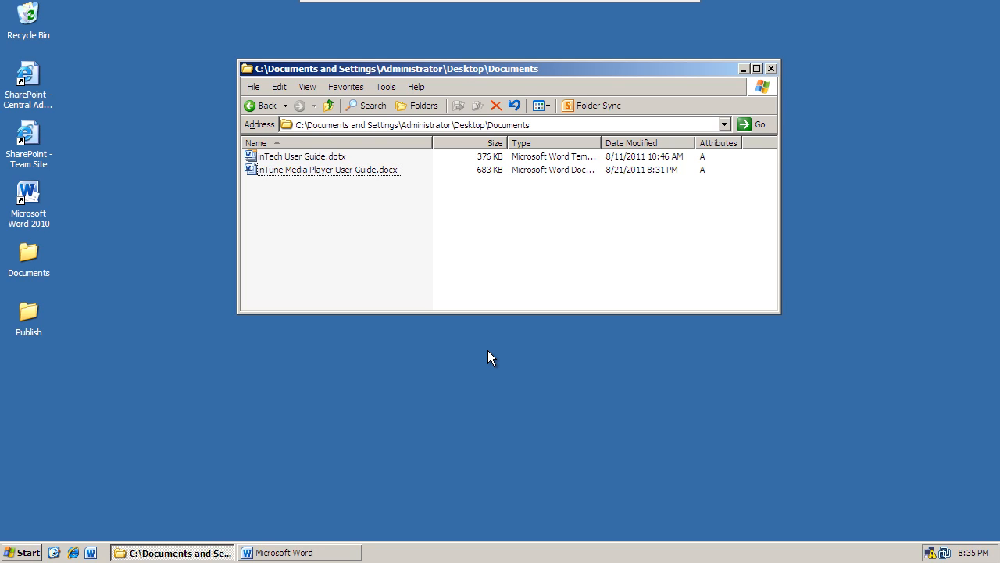
- Create a document from the inTech User Guide.dotx template and save it in the Documents folder as "inVoice Smart Phone User Guide"
click(334, 162)
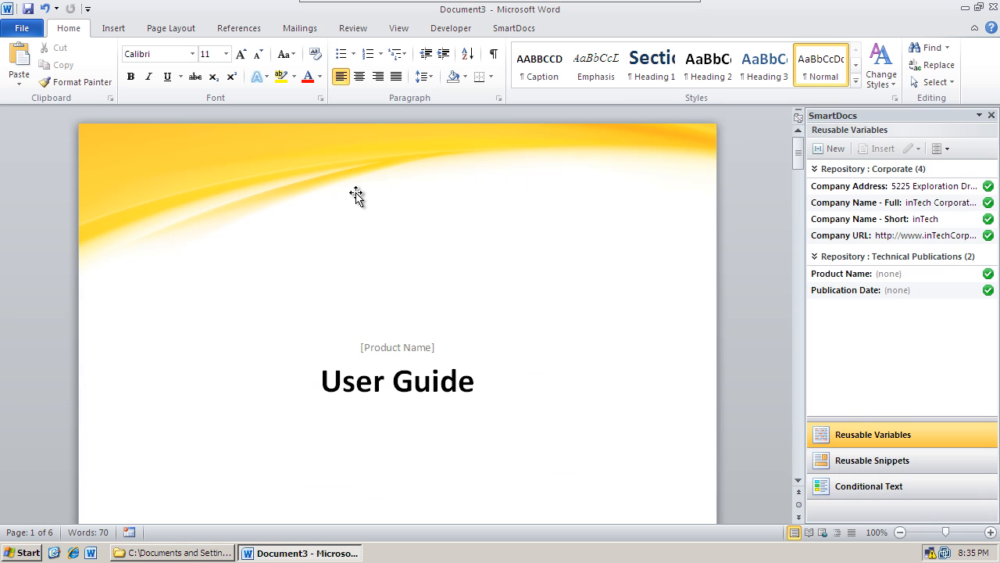
click(29, 9)
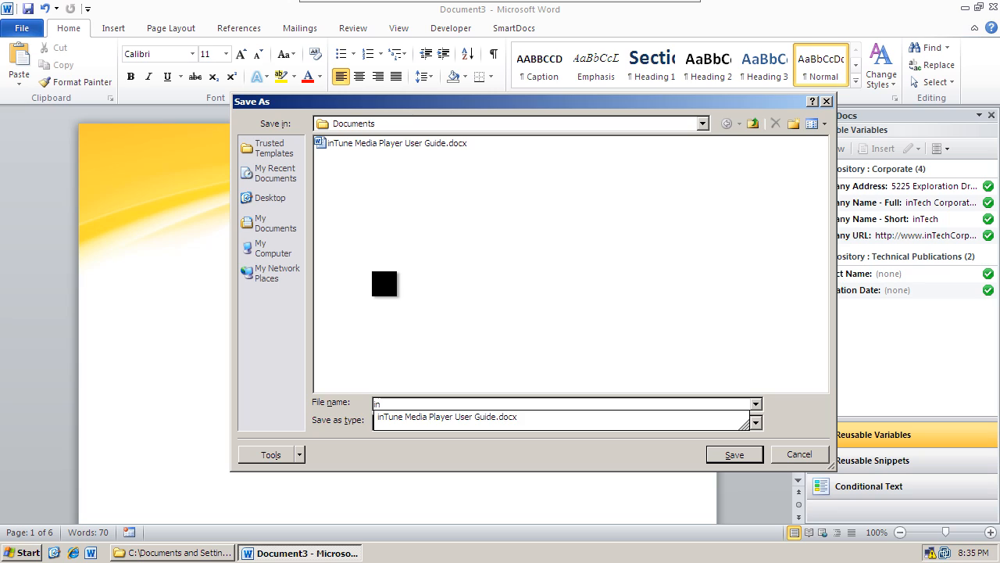
text(Voice Smart )
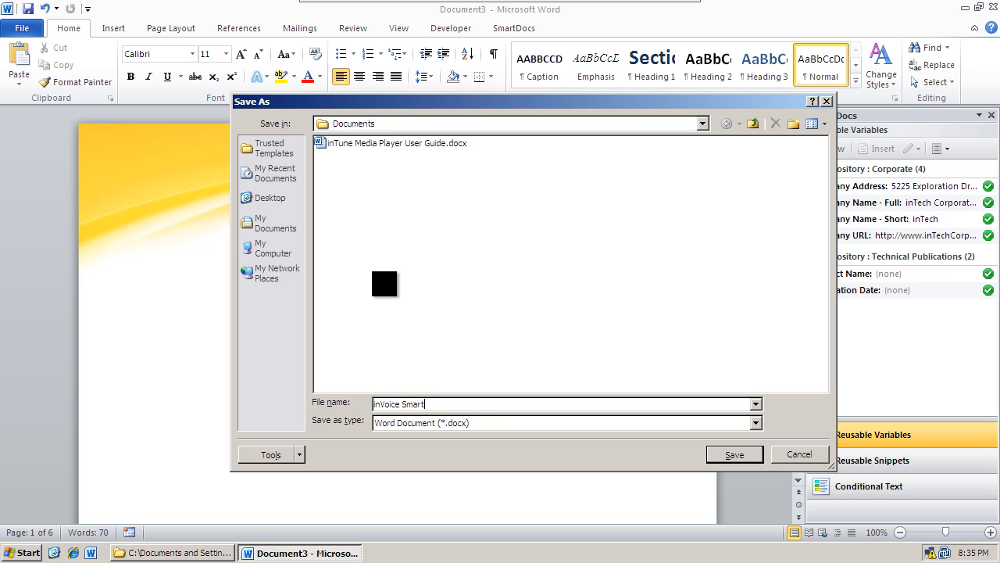
text(Phone User Guide)
key(Return)
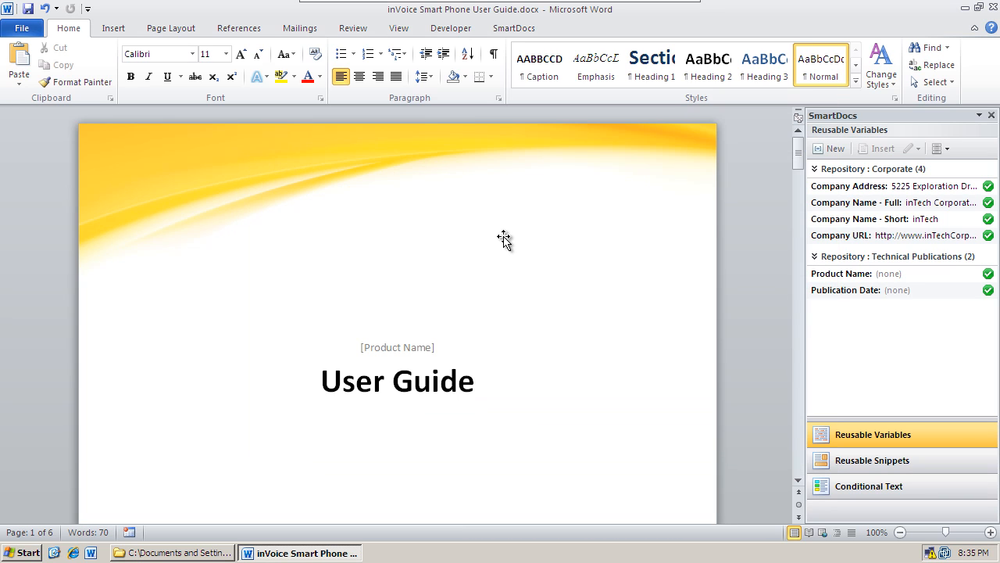
- Examine the company details and the unfilled Product Name and Publication Date placeholders from the cover page through Section 3
scroll(500, 226, down, 15)
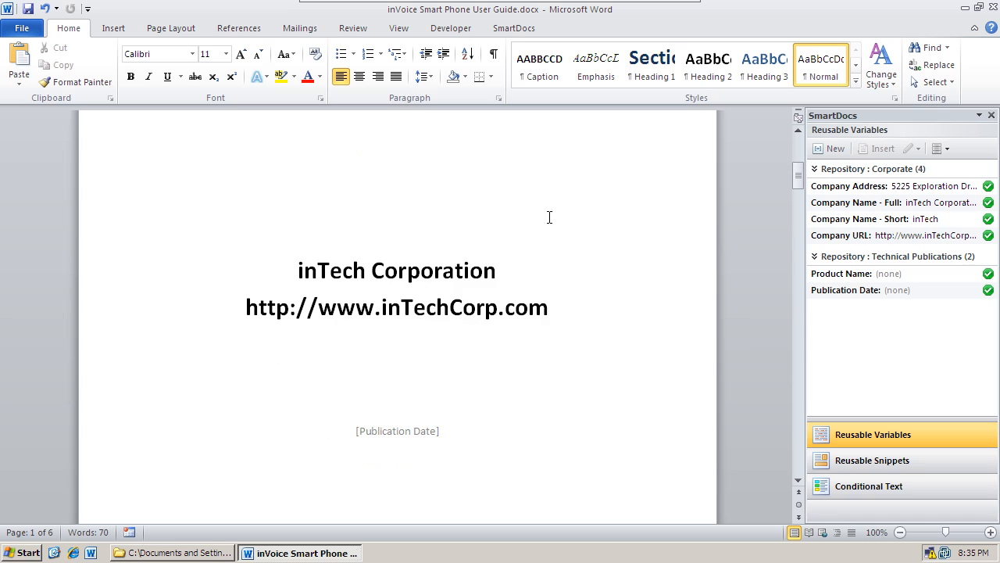
scroll(590, 216, down, 18)
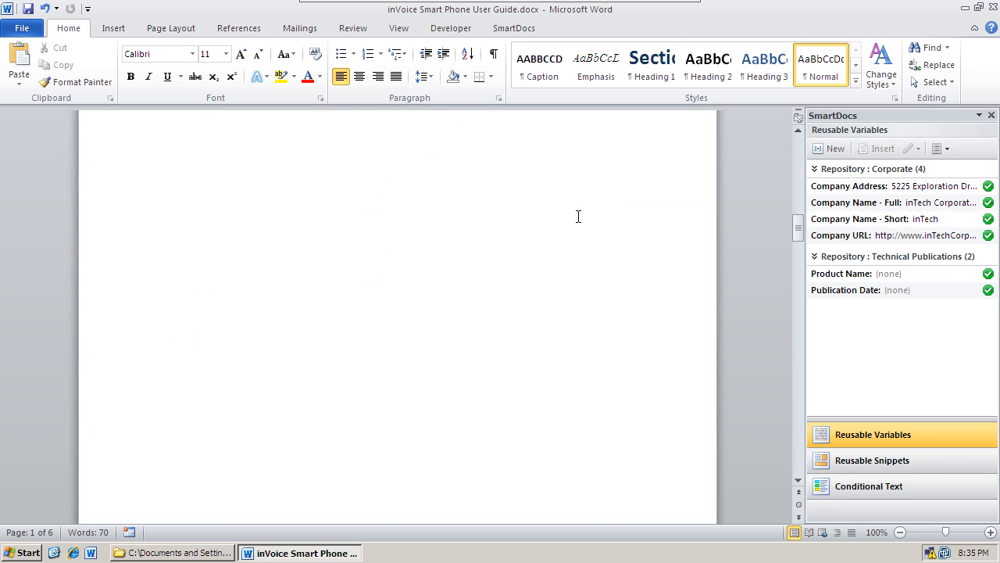
scroll(563, 218, down, 4)
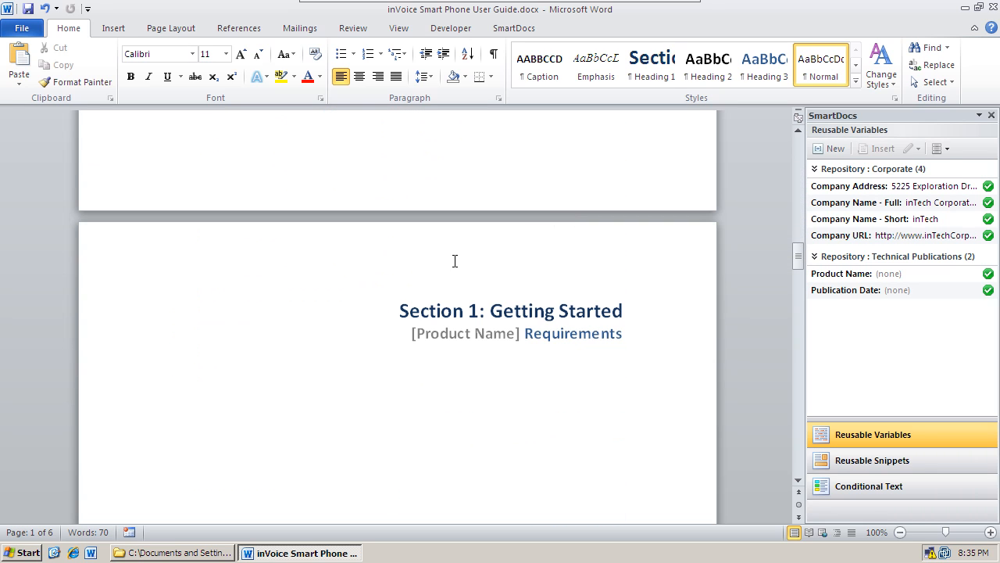
scroll(485, 255, down, 3)
scroll(539, 243, down, 5)
scroll(564, 232, down, 10)
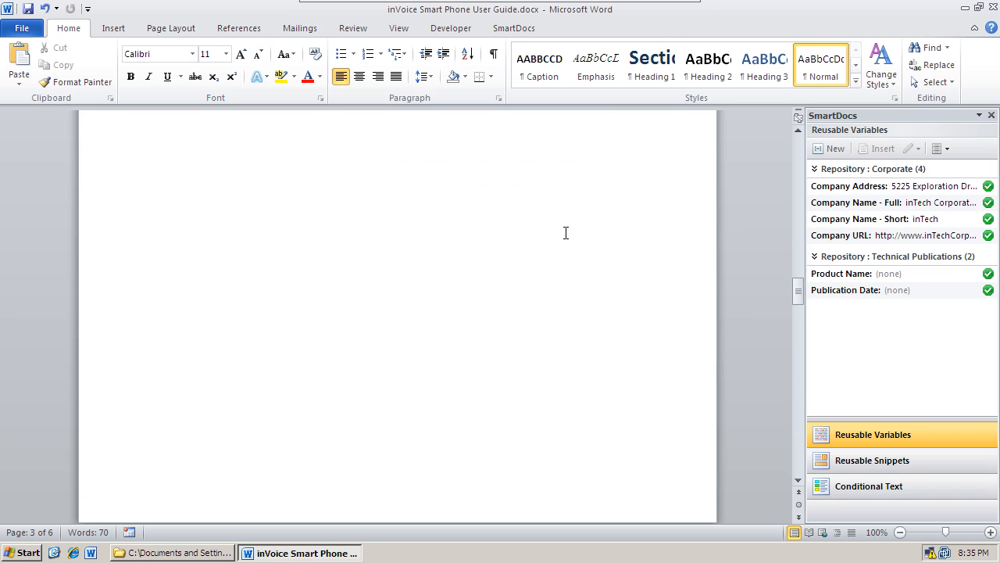
scroll(566, 232, down, 8)
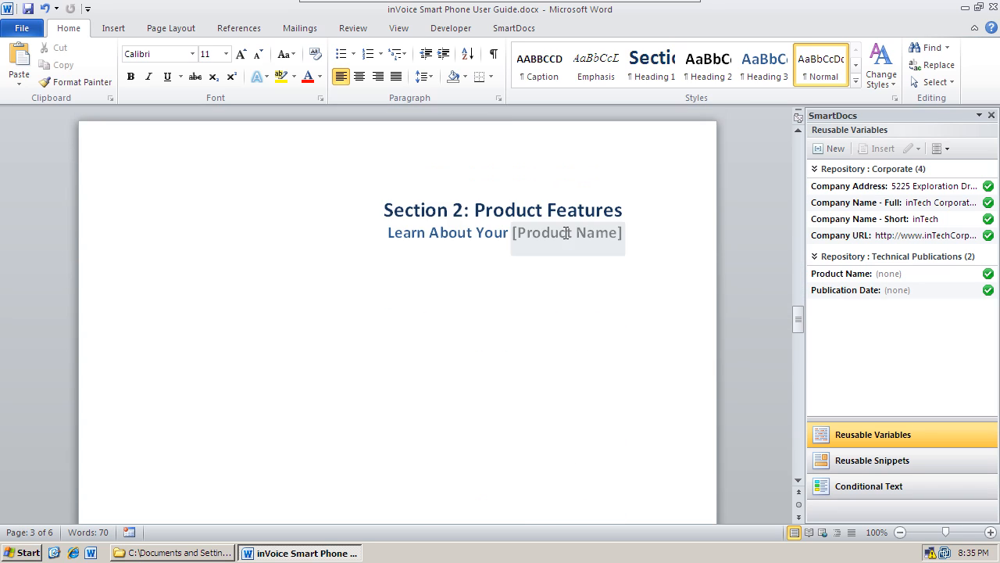
scroll(595, 295, down, 5)
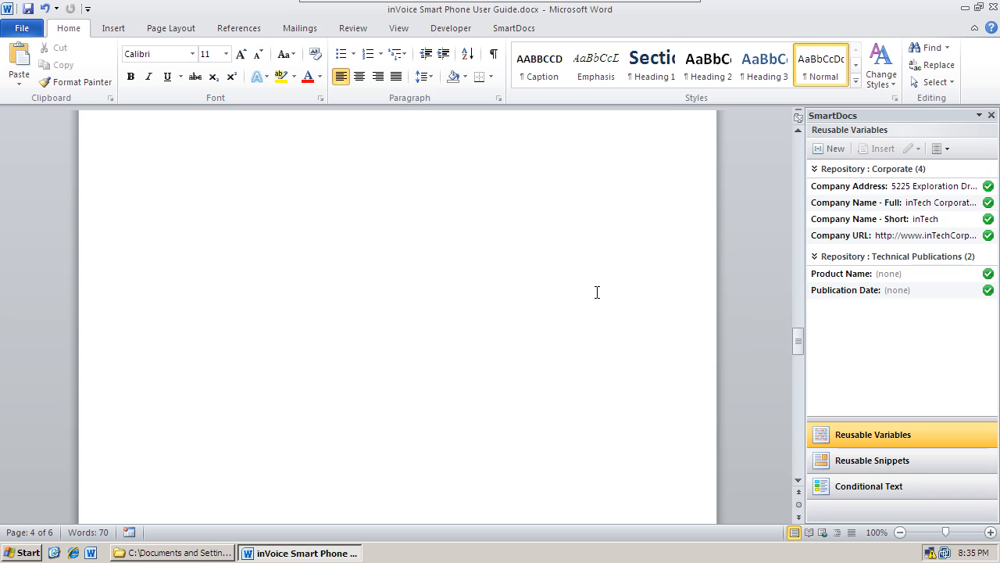
scroll(597, 293, down, 9)
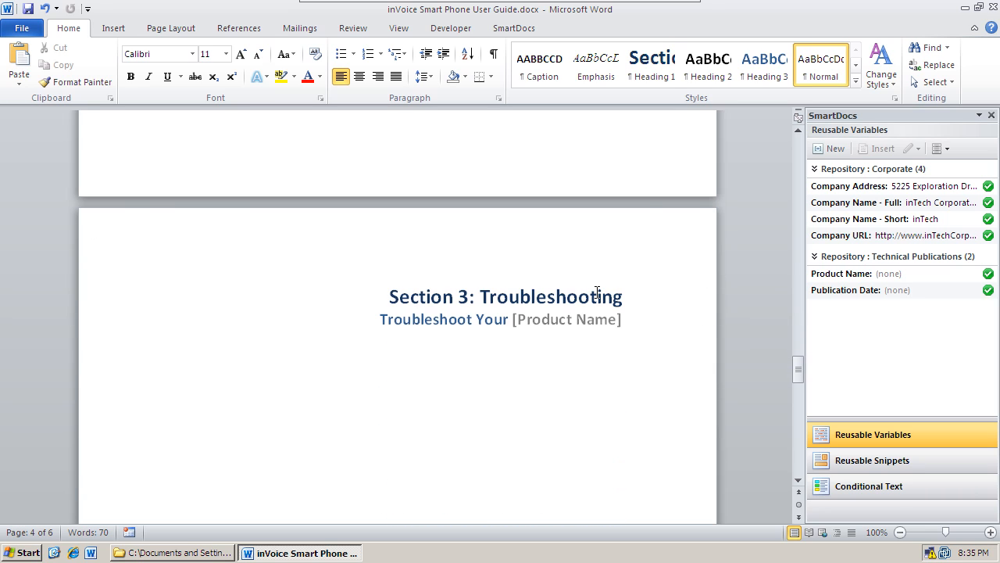
scroll(688, 328, down, 5)
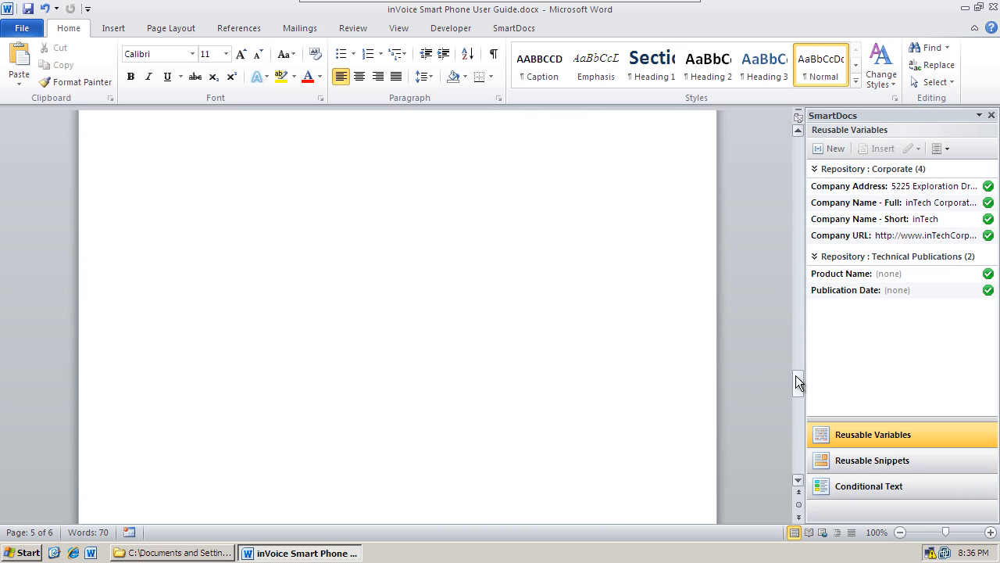
- Fill in the Product Name variable above the cover page title with "inVoice Smart Phone"
drag(797, 381, 797, 160)
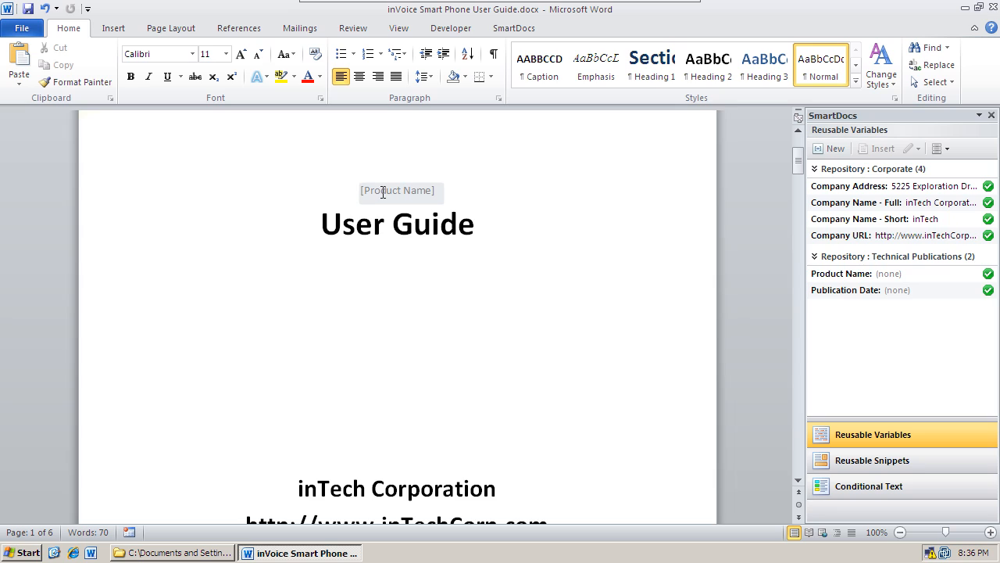
click(383, 192)
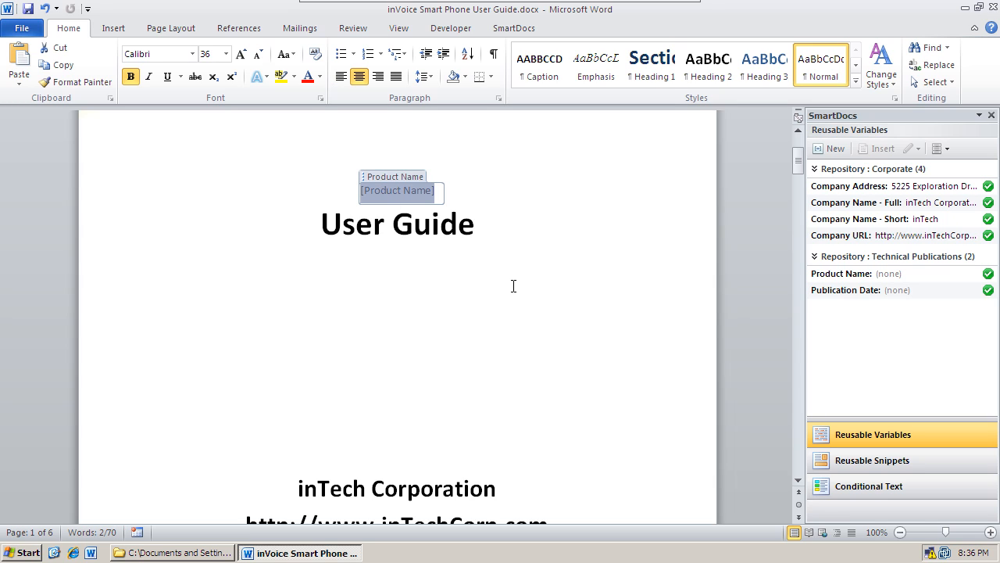
text(inV)
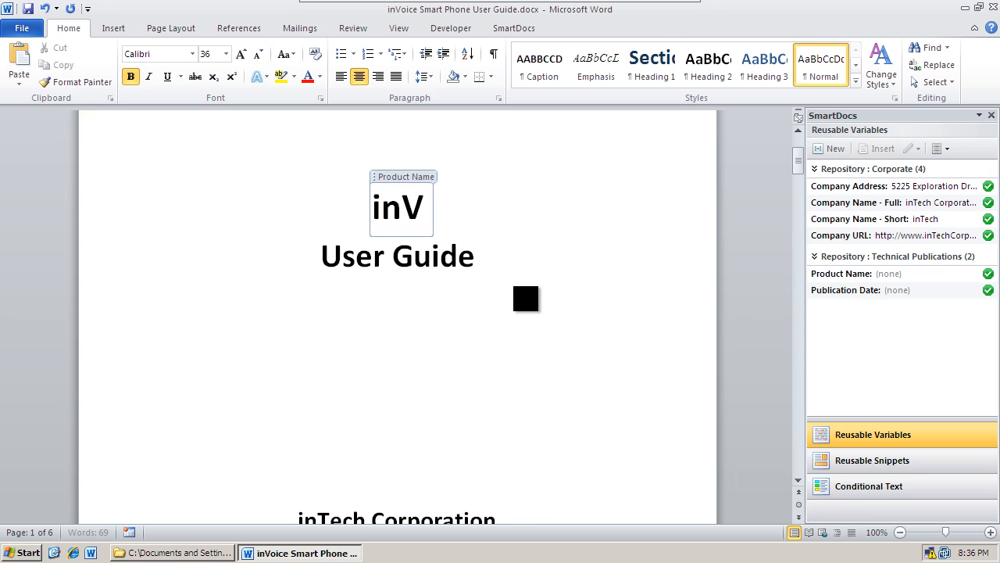
text(oice Smar)
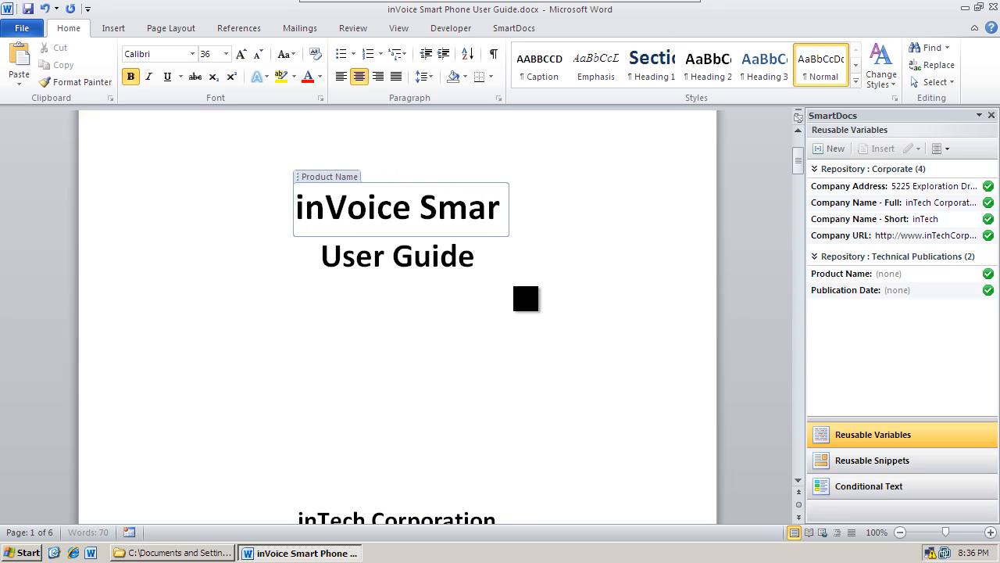
text(t Phone)
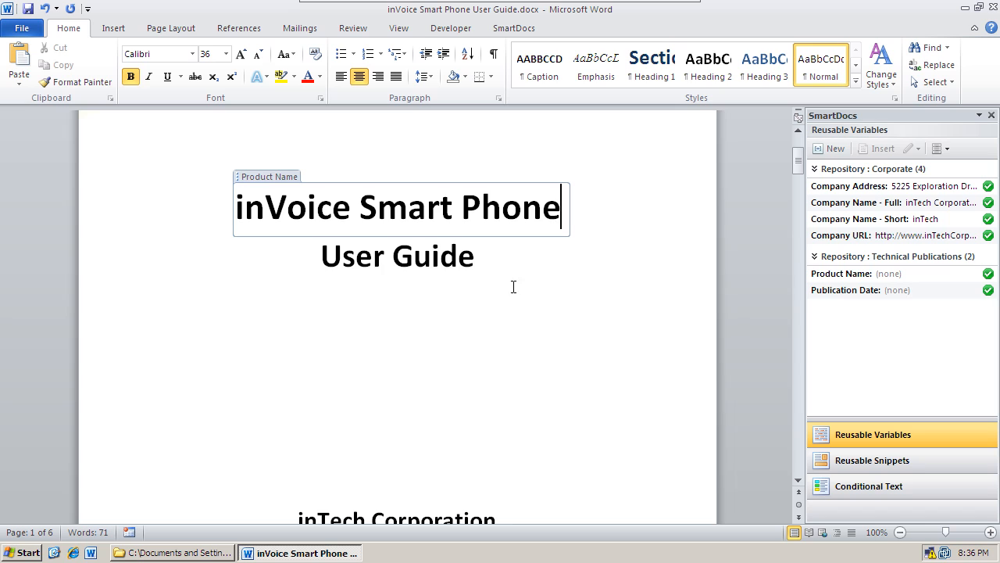
click(436, 263)
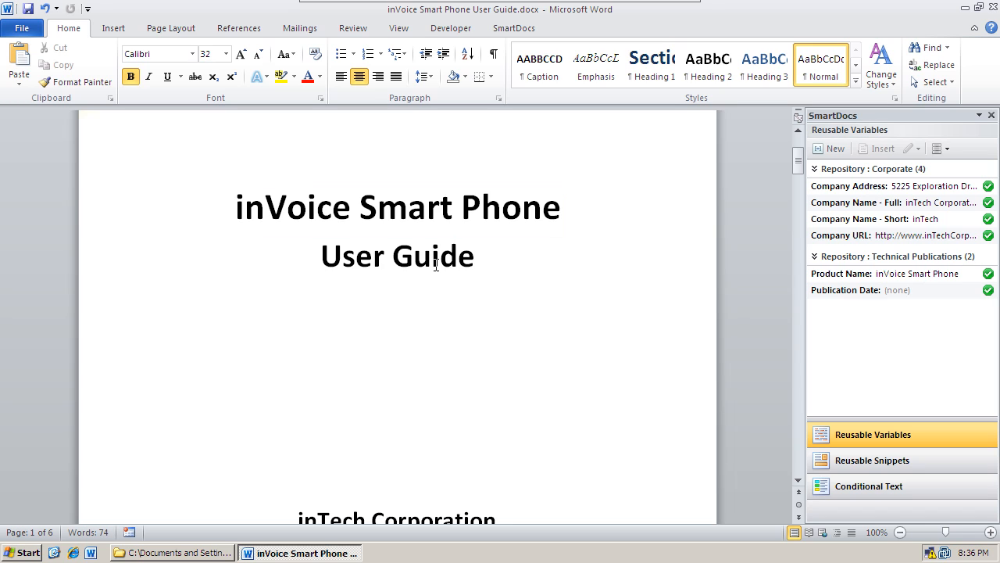
- Examine the Product Name variable in the repository list and in the subheadings of Sections 1 to 3
click(892, 273)
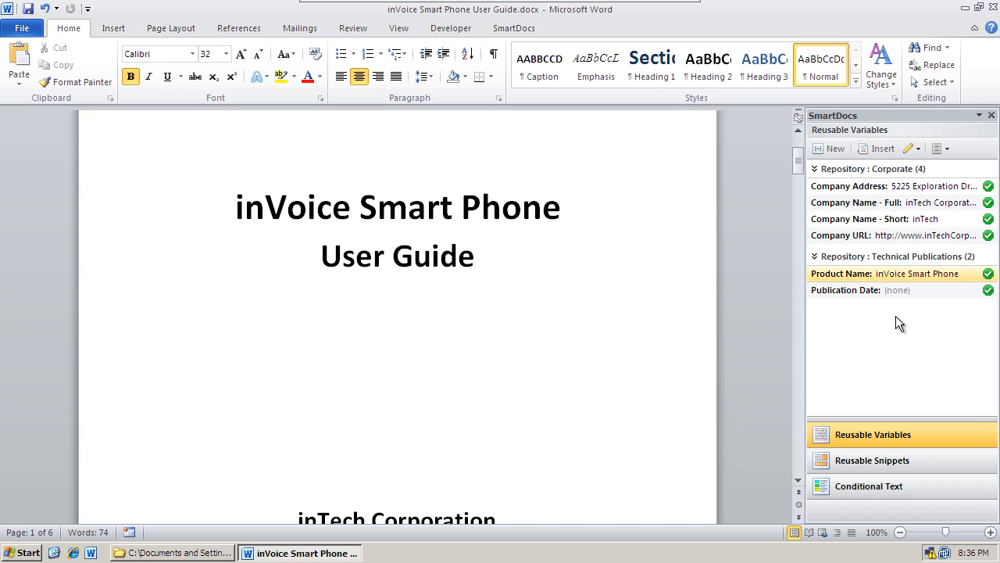
click(796, 425)
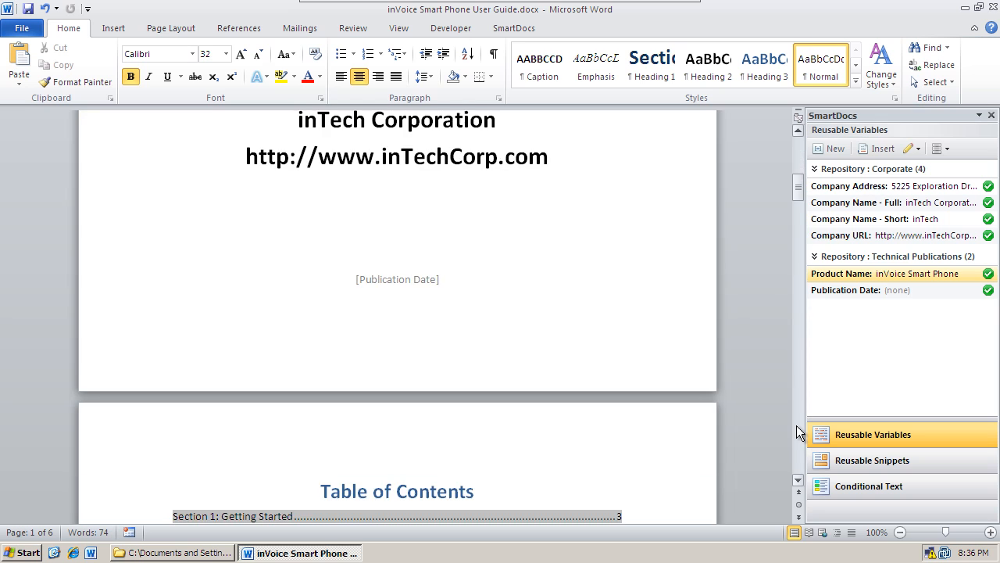
scroll(675, 361, down, 12)
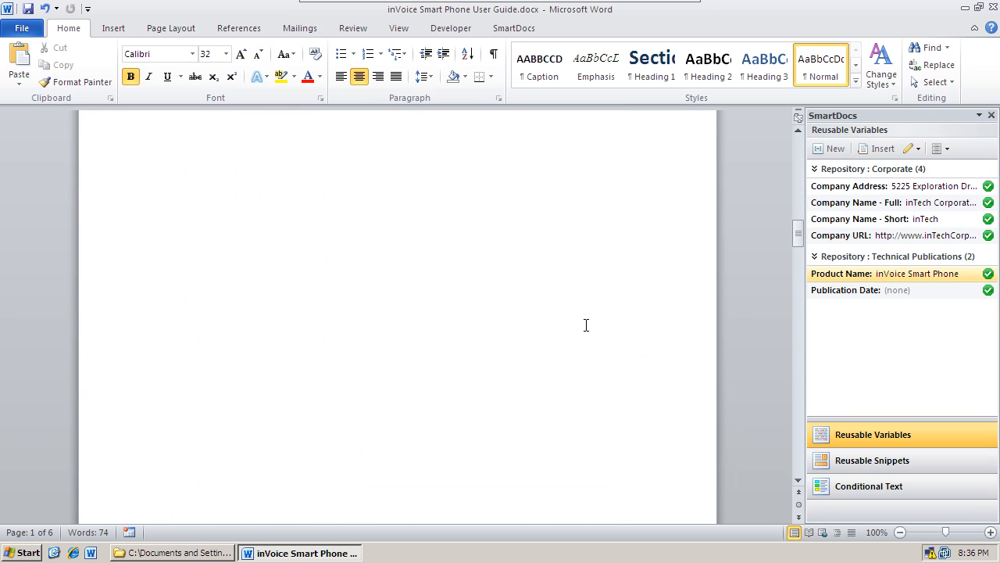
scroll(586, 325, down, 5)
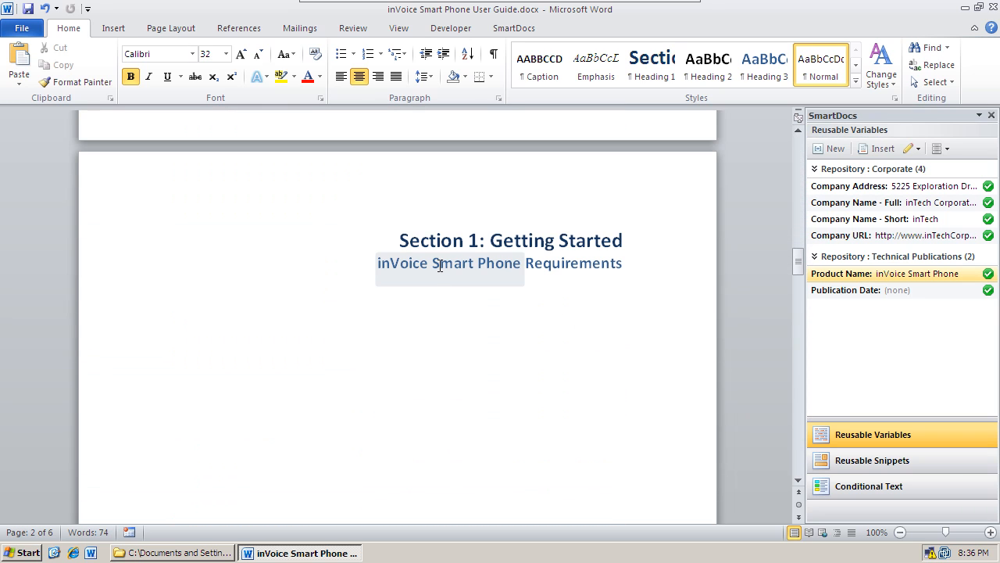
click(439, 266)
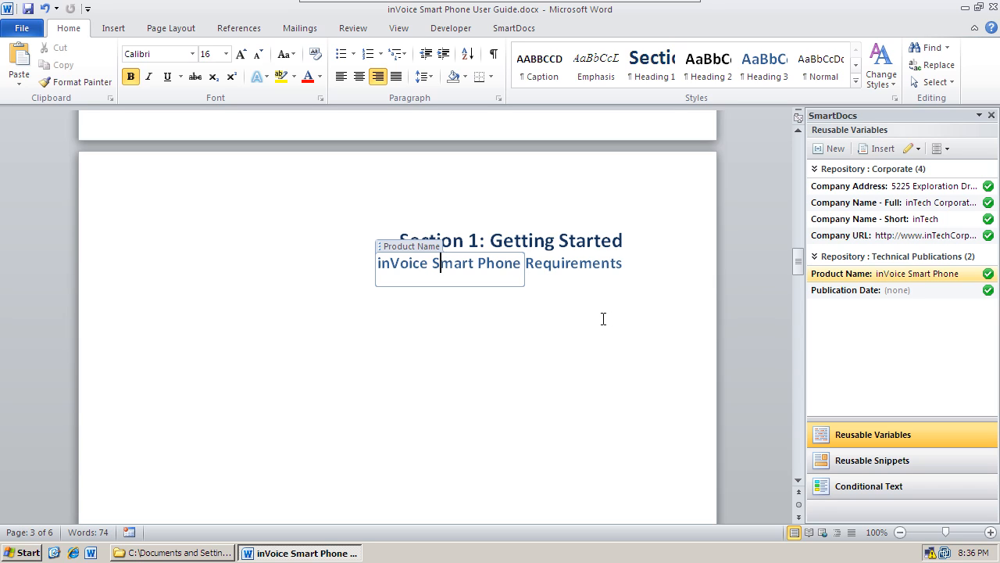
scroll(602, 317, down, 13)
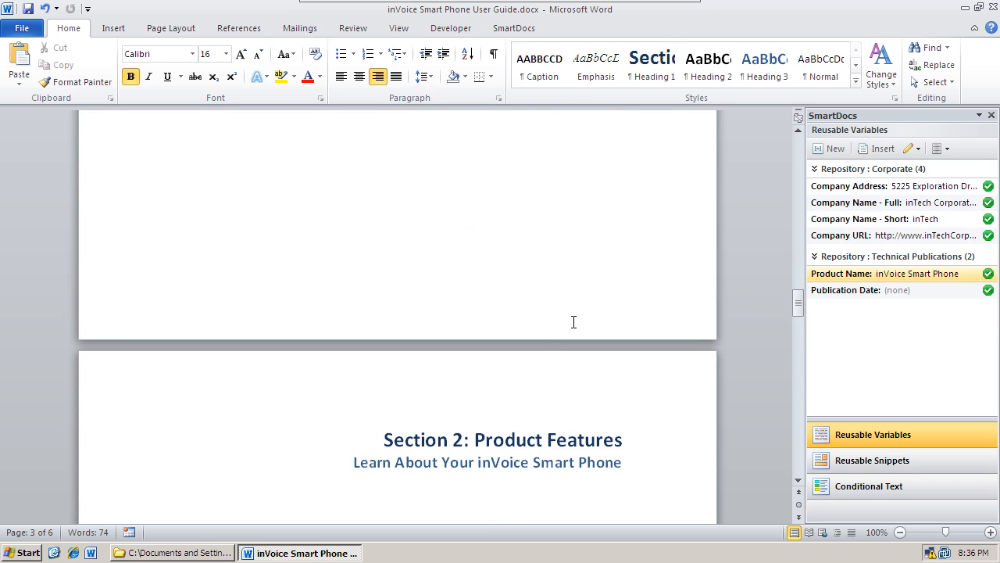
scroll(574, 321, down, 4)
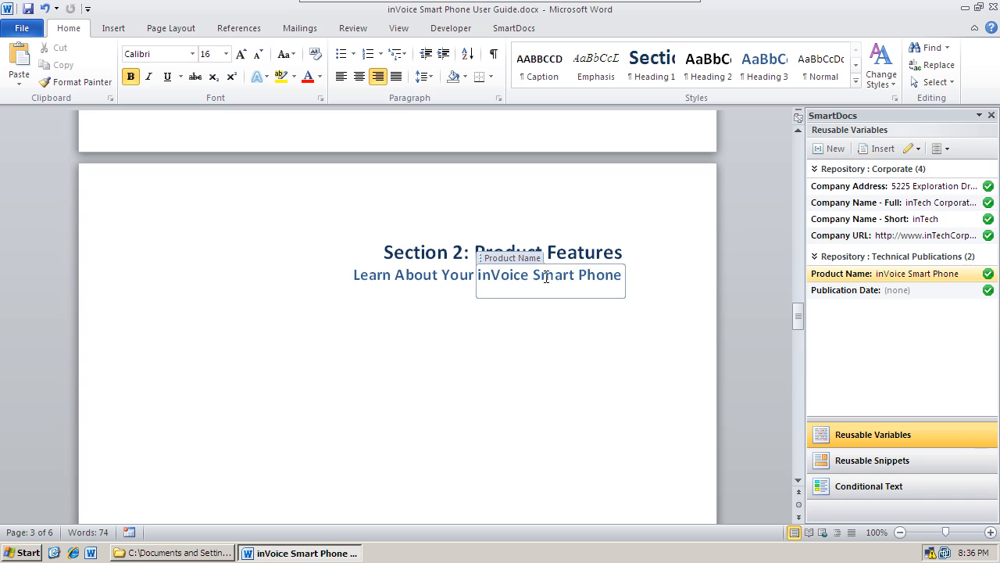
scroll(608, 332, down, 15)
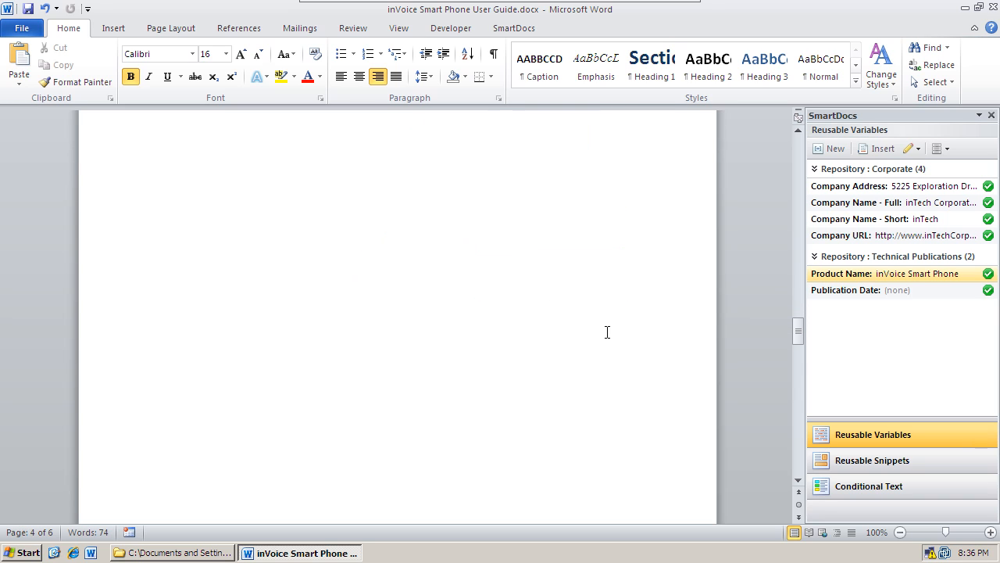
scroll(607, 332, down, 10)
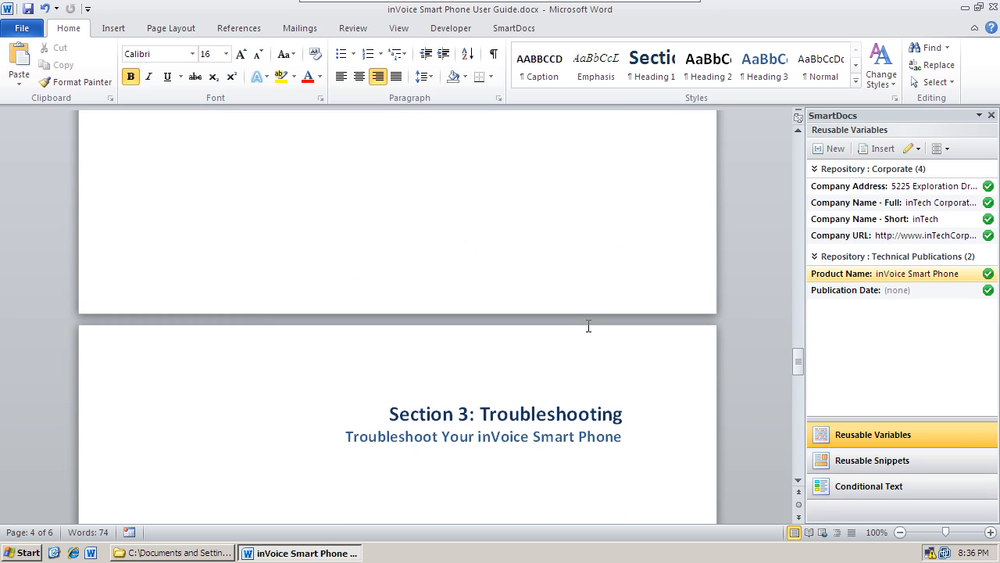
scroll(588, 326, down, 3)
scroll(588, 326, down, 6)
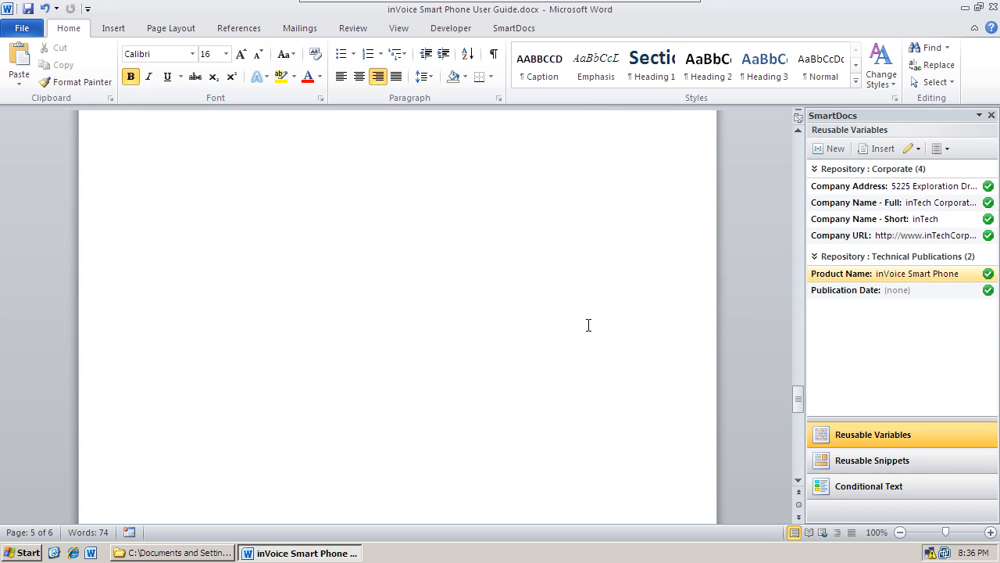
- Insert the Regulatory Compliance snippet under Section 4: Miscellaneous through the embedded Smart Finder for regulatory snippets
scroll(589, 325, down, 5)
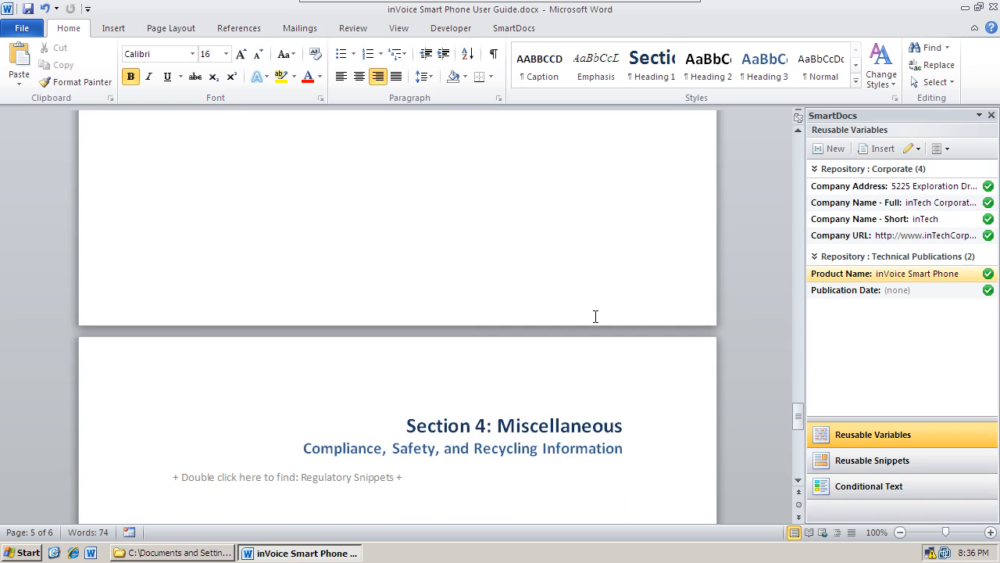
scroll(595, 317, down, 3)
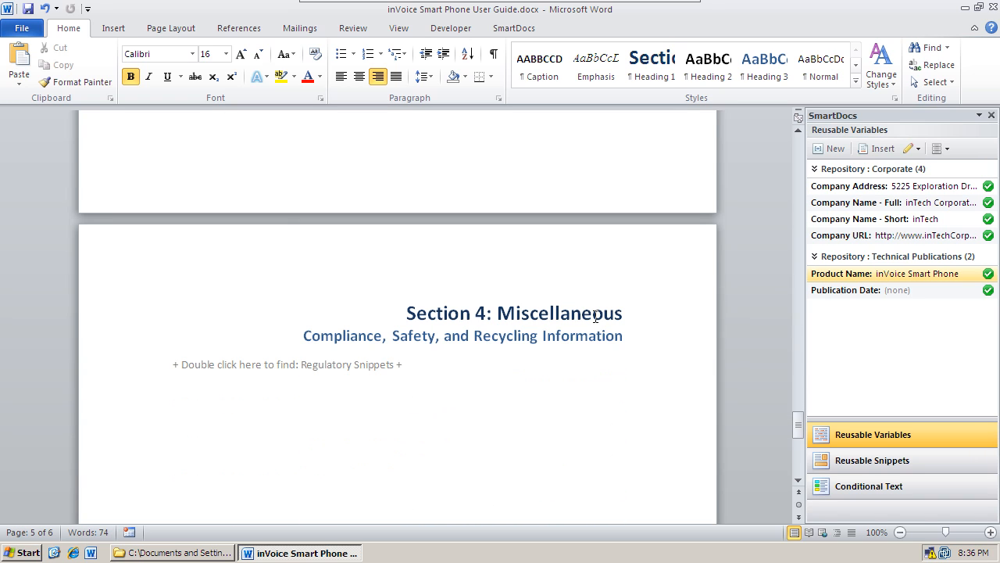
scroll(595, 316, down, 2)
scroll(612, 317, down, 1)
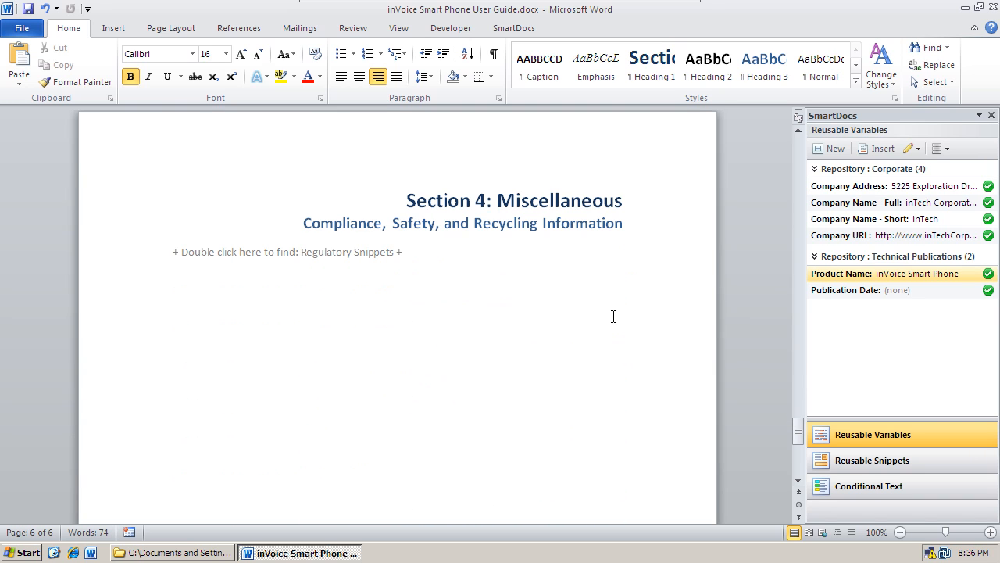
scroll(614, 317, down, 1)
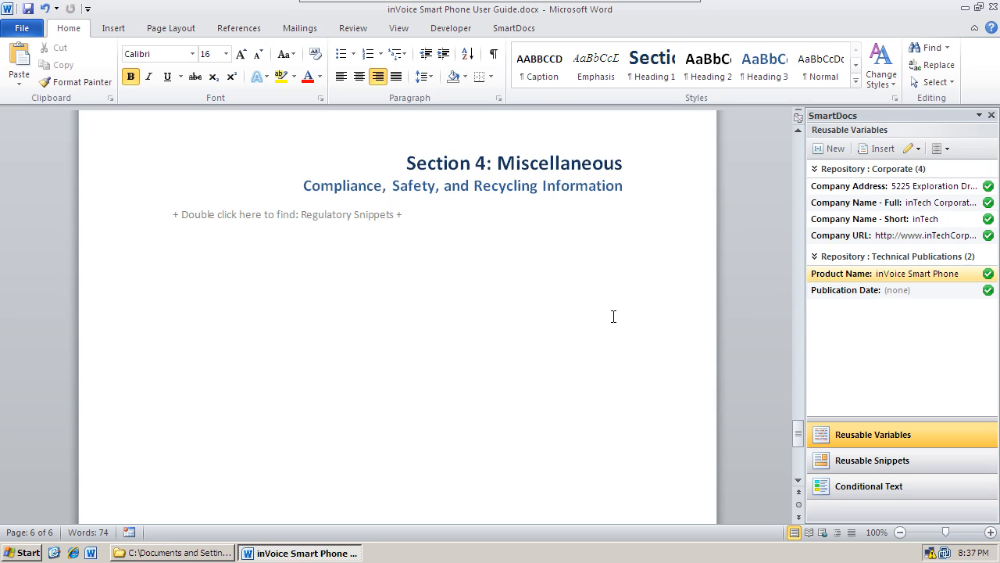
click(516, 28)
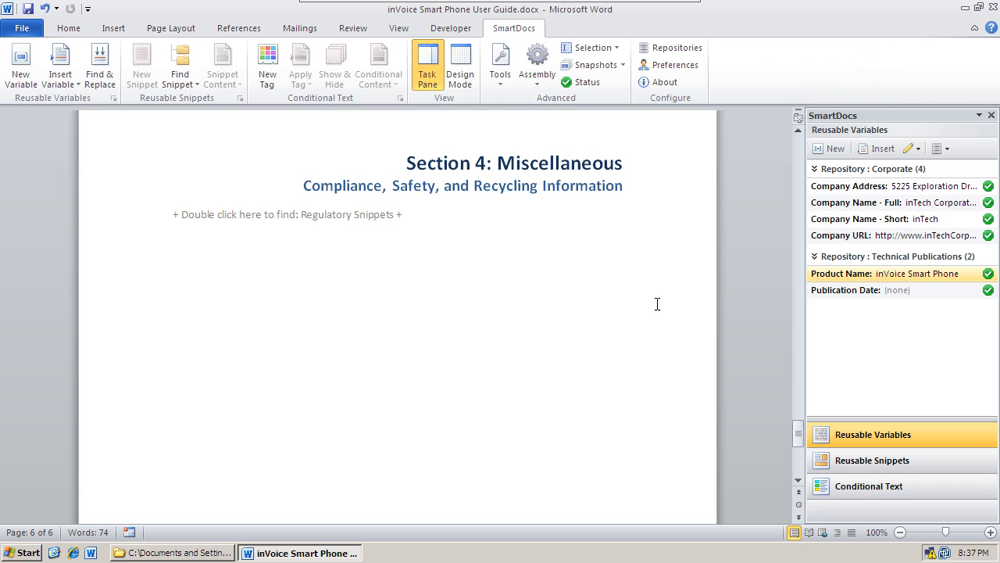
click(837, 466)
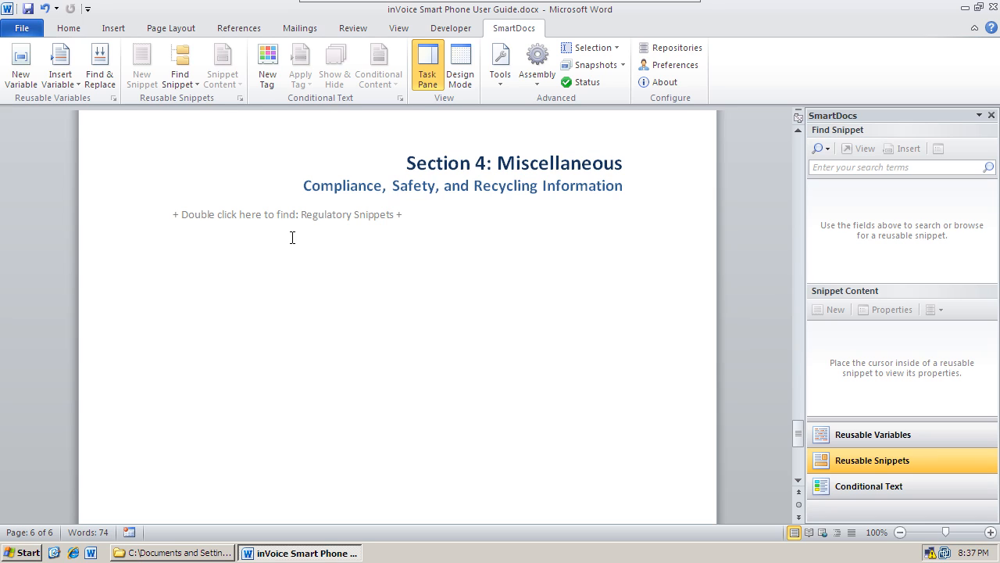
click(288, 219)
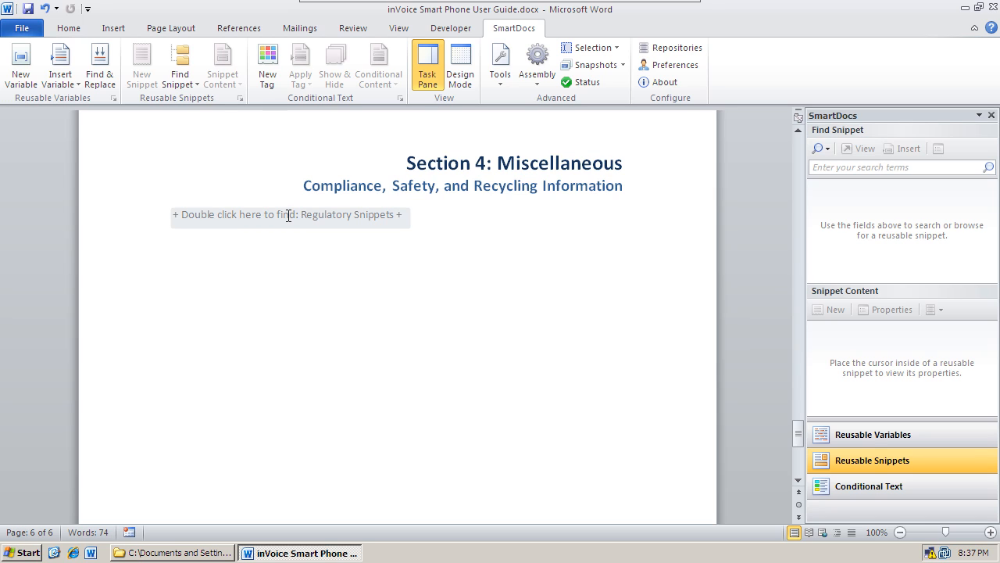
double_click(289, 215)
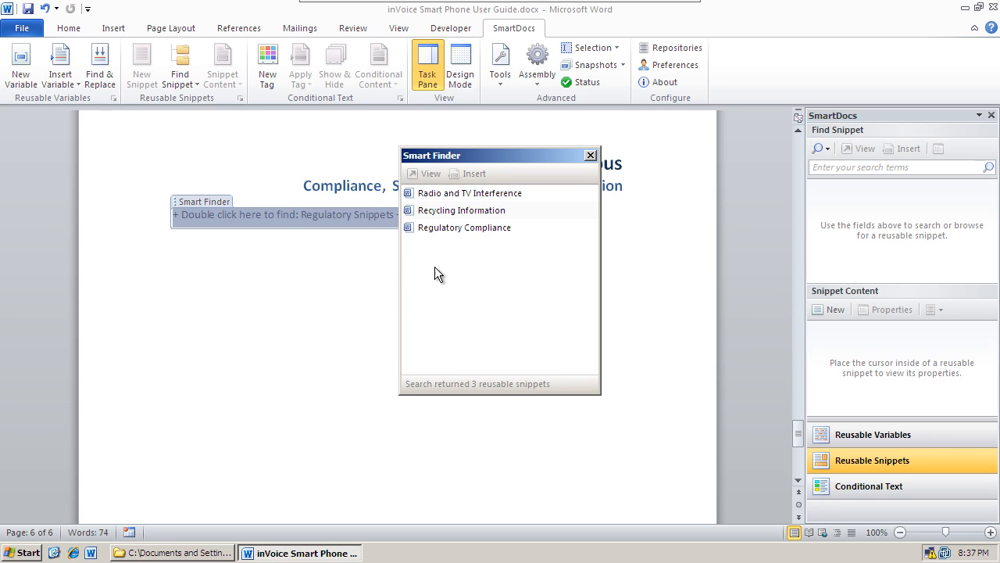
click(498, 228)
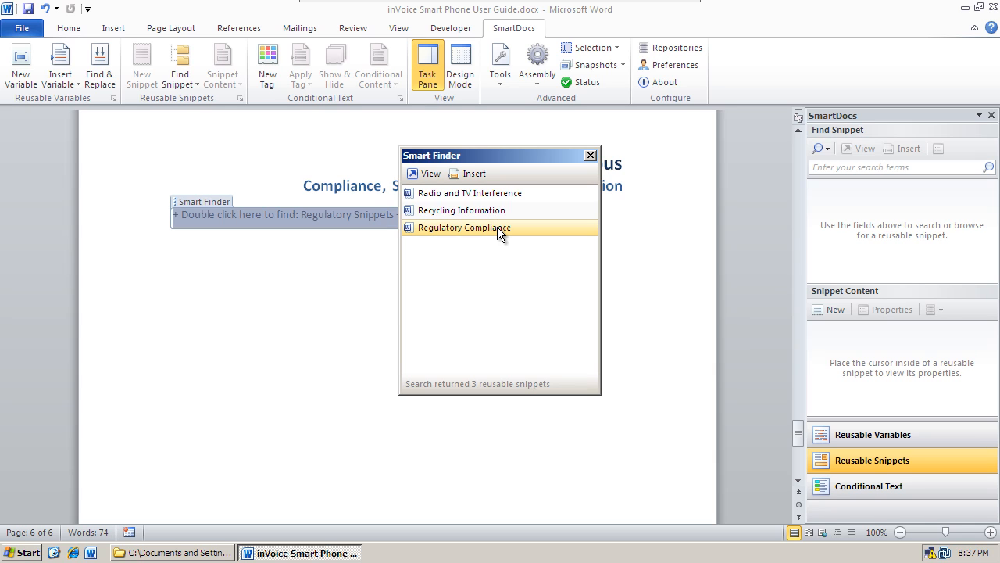
click(470, 175)
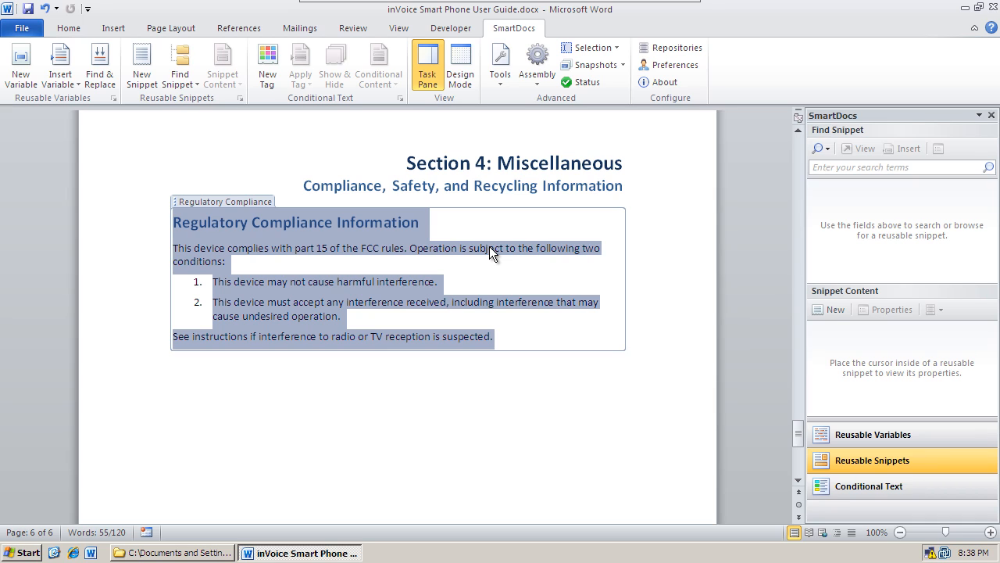
click(536, 77)
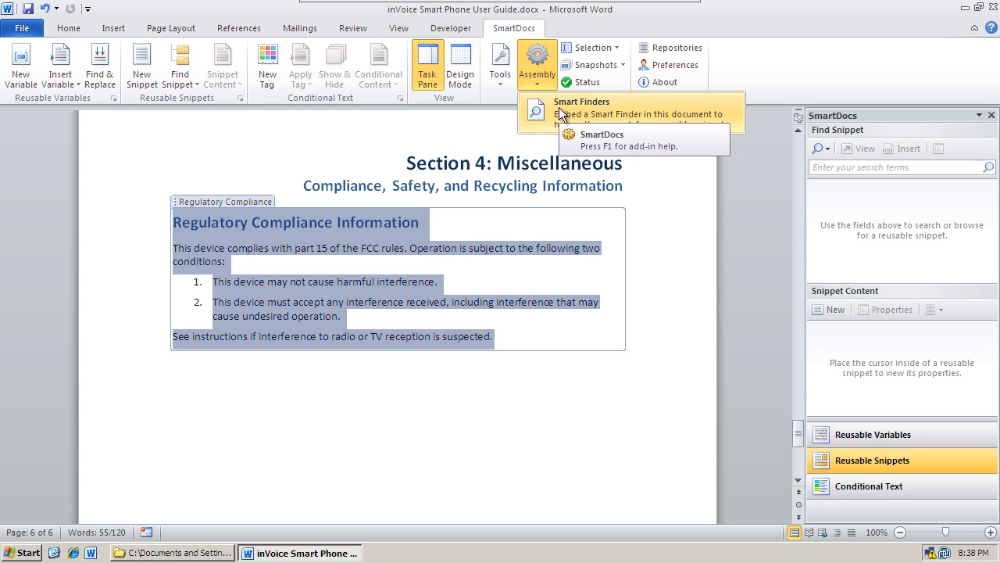
click(232, 359)
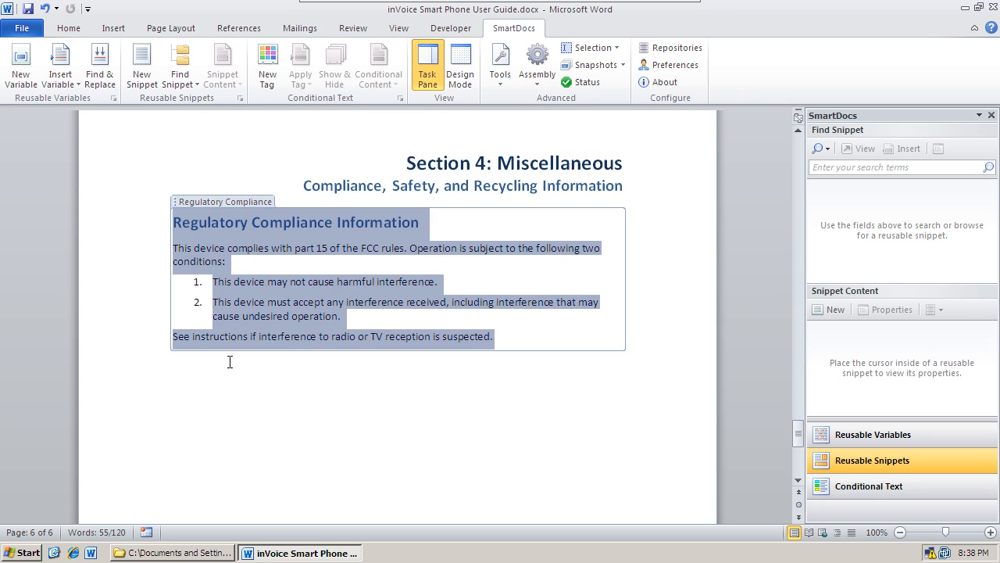
- Insert the Recycling Information snippet below the regulatory compliance text, from the Regulatory folder of the Technical Publications repository
click(231, 368)
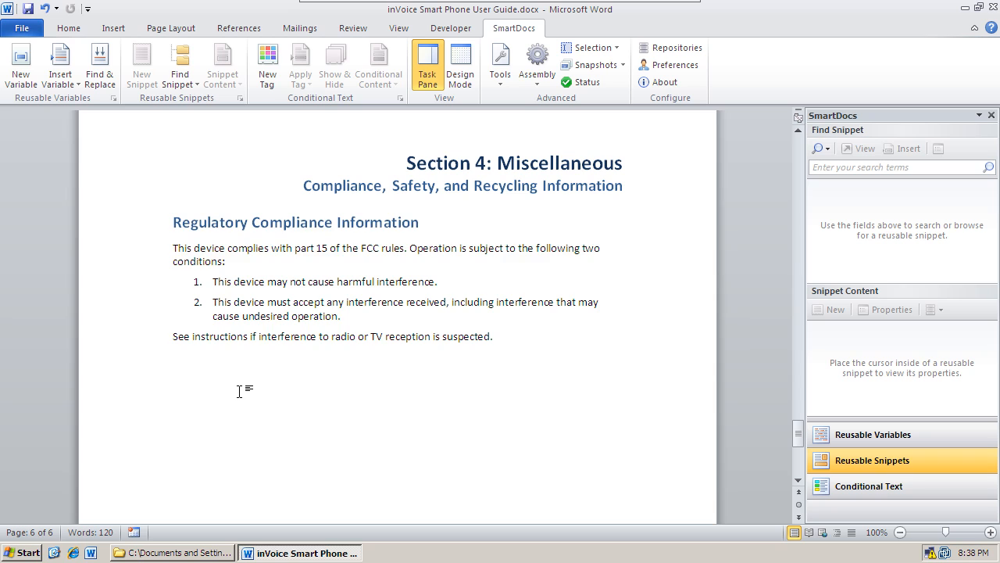
click(186, 57)
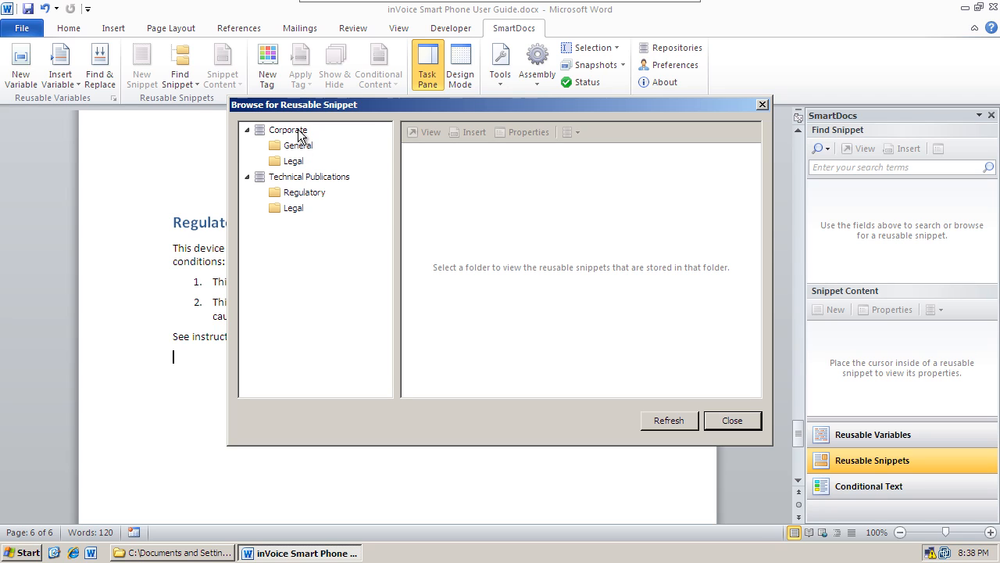
click(304, 193)
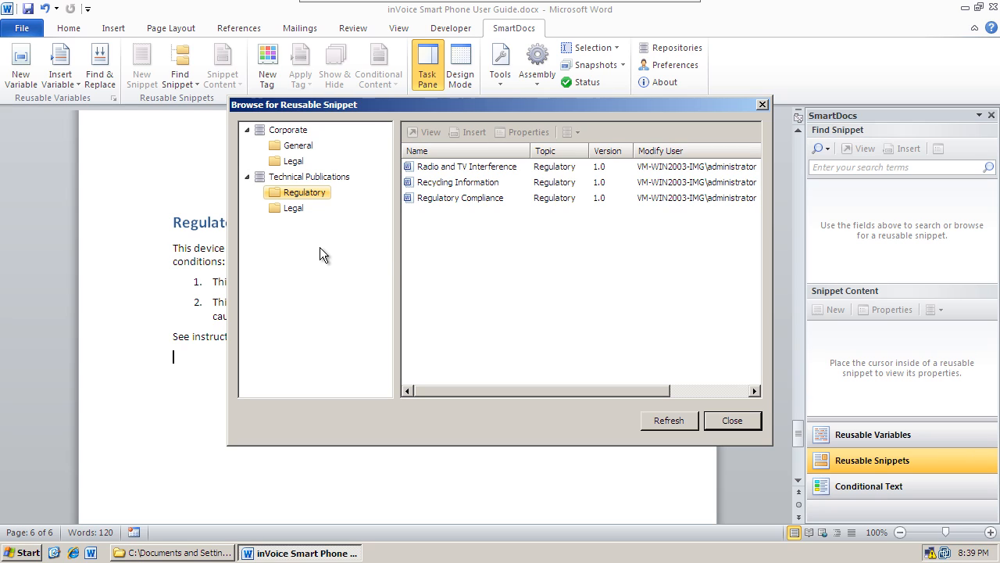
click(482, 187)
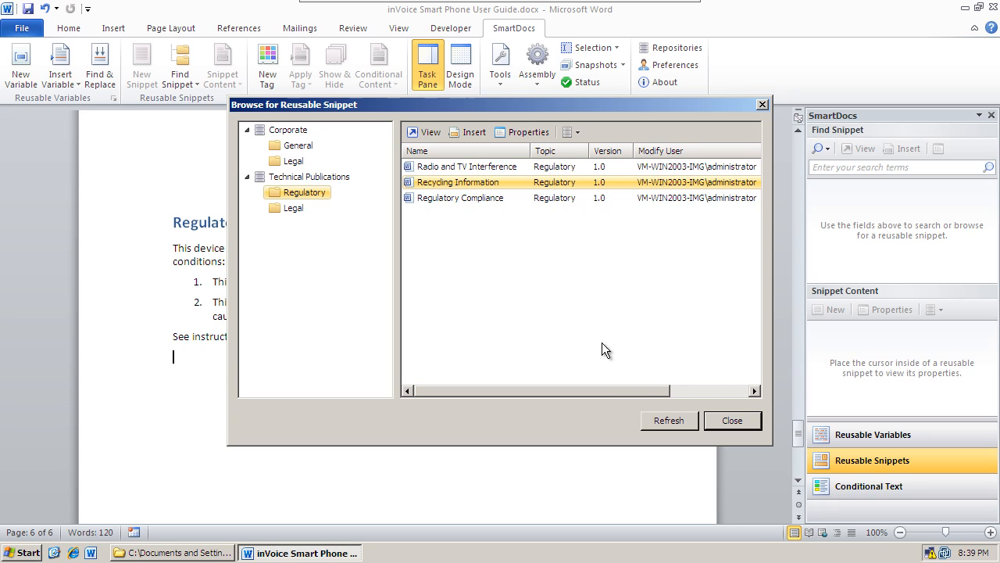
click(469, 133)
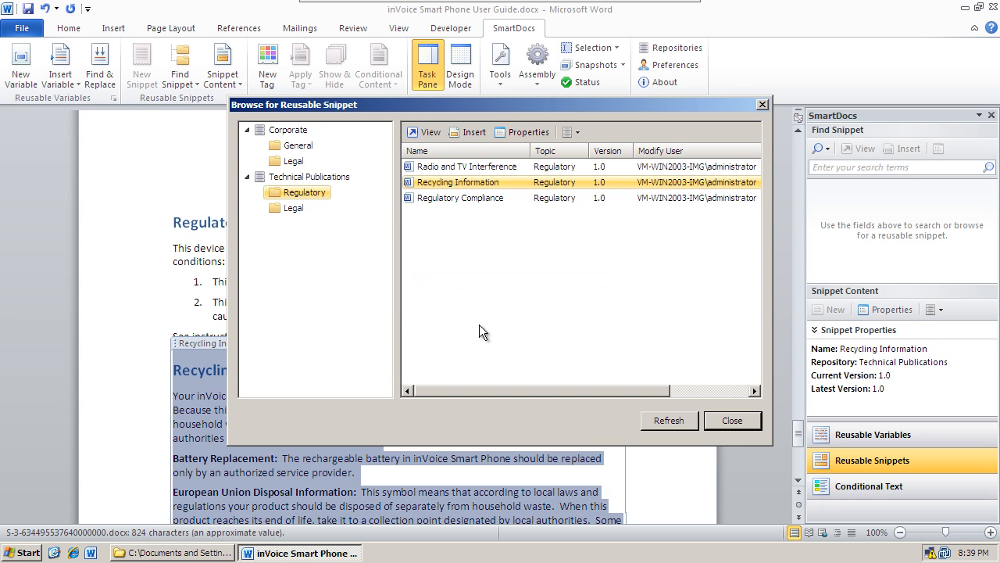
click(729, 421)
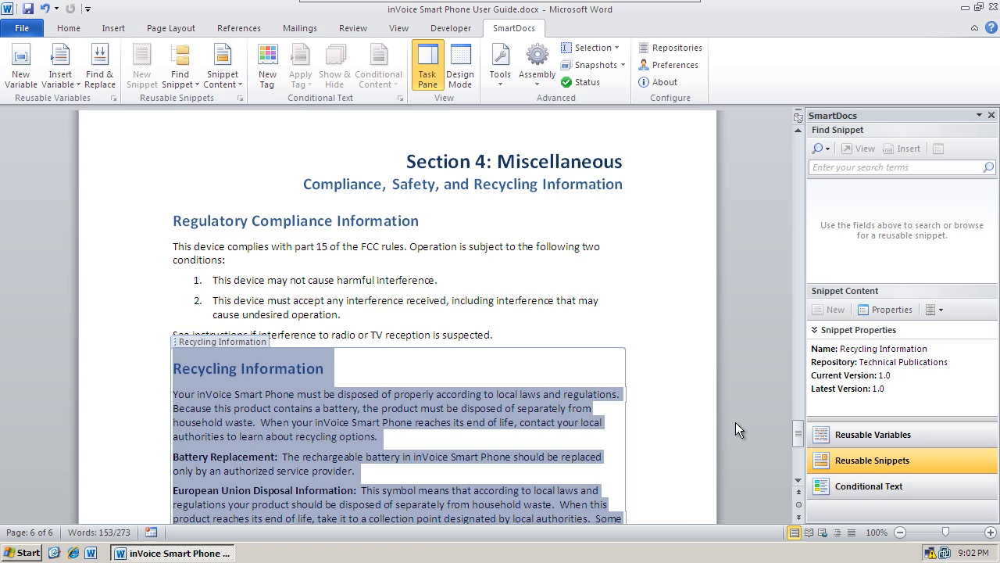
- Examine the Product Name variables inside the Recycling Information snippet, their entry among the reusable variables, and the rest of the snippet
click(362, 423)
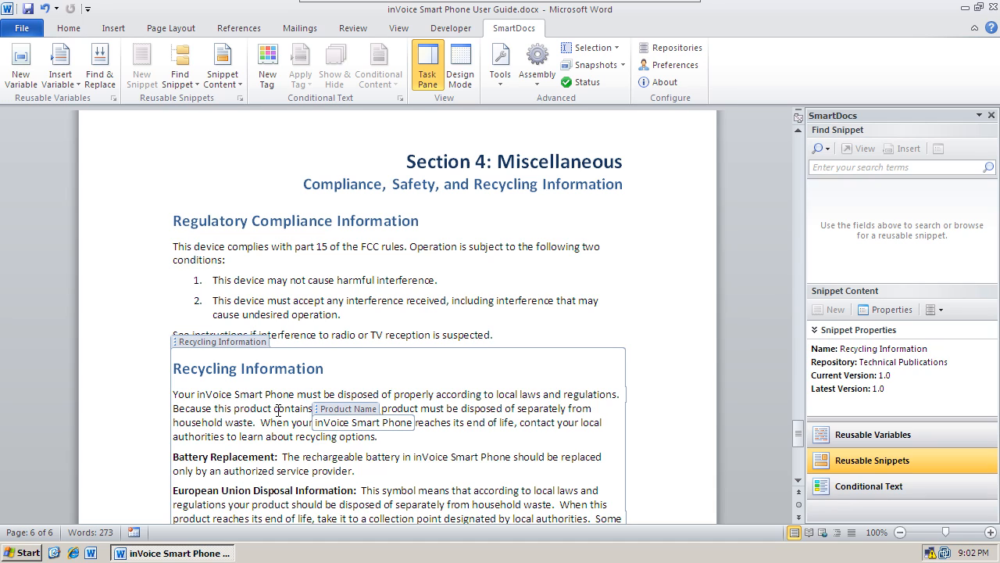
click(254, 394)
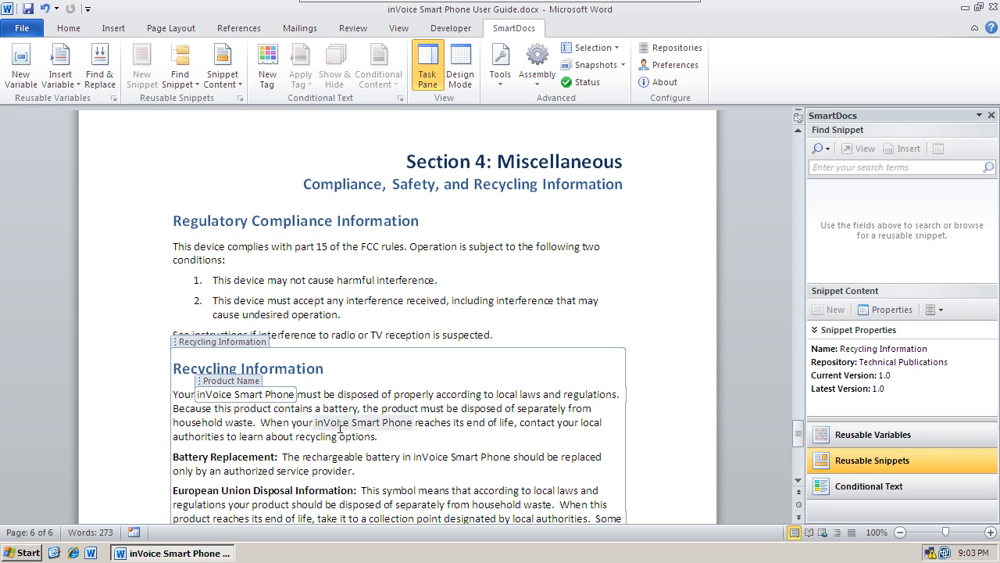
click(366, 423)
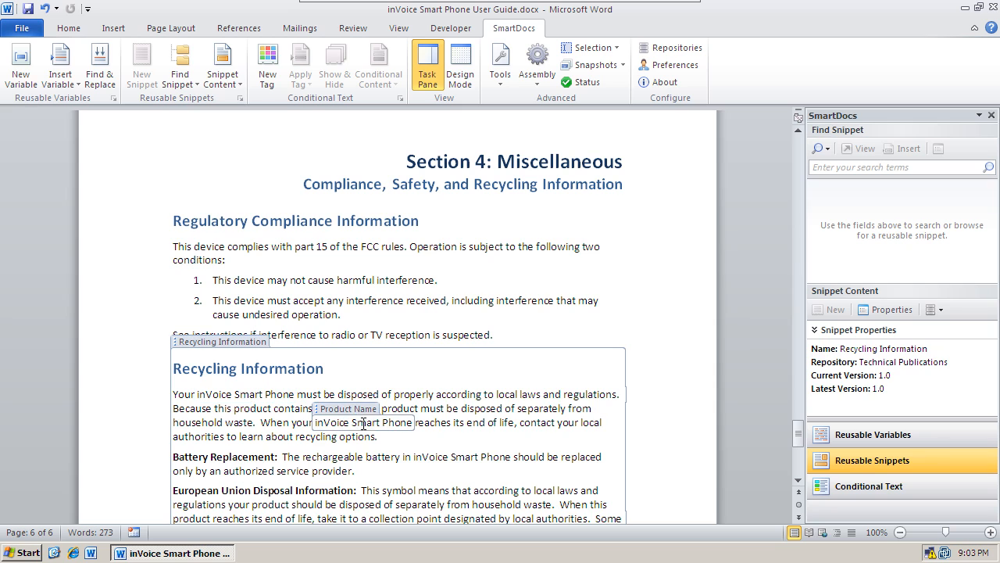
click(464, 457)
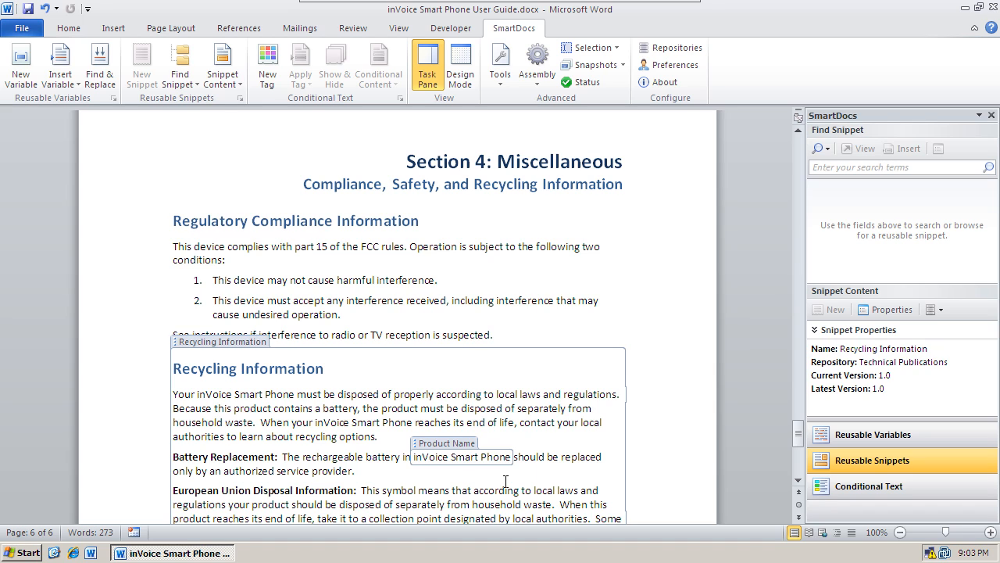
click(851, 437)
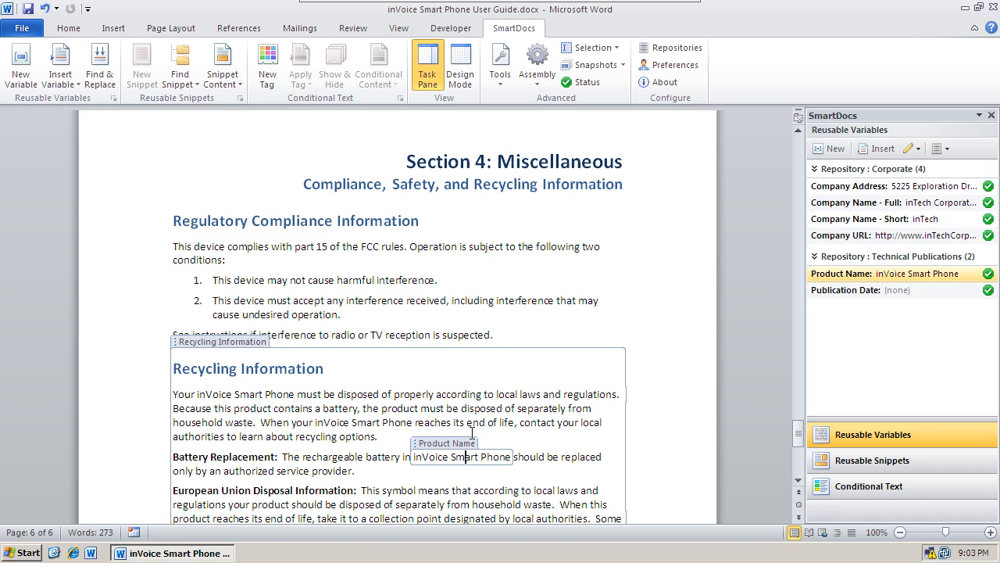
scroll(472, 433, down, 1)
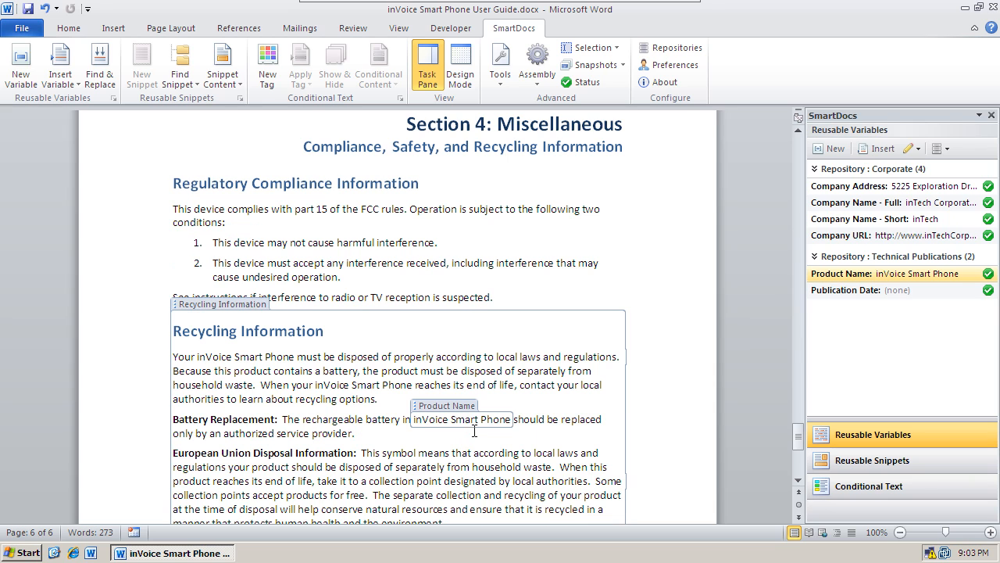
scroll(466, 442, down, 1)
scroll(465, 444, down, 1)
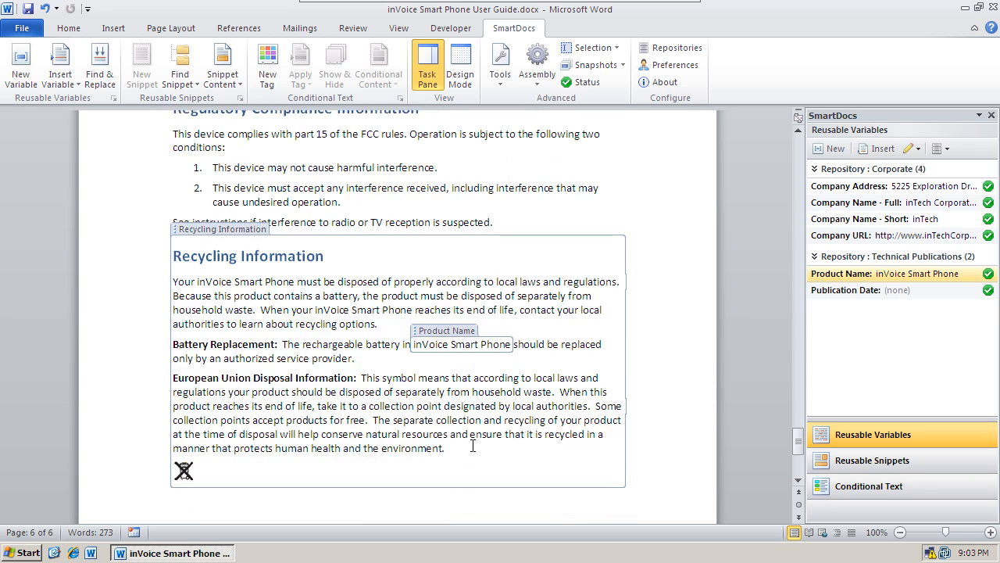
- In the Recycling Information snippet, replace the Battery Replacement paragraph with a new paragraph reading "This is a new sentence."
click(910, 468)
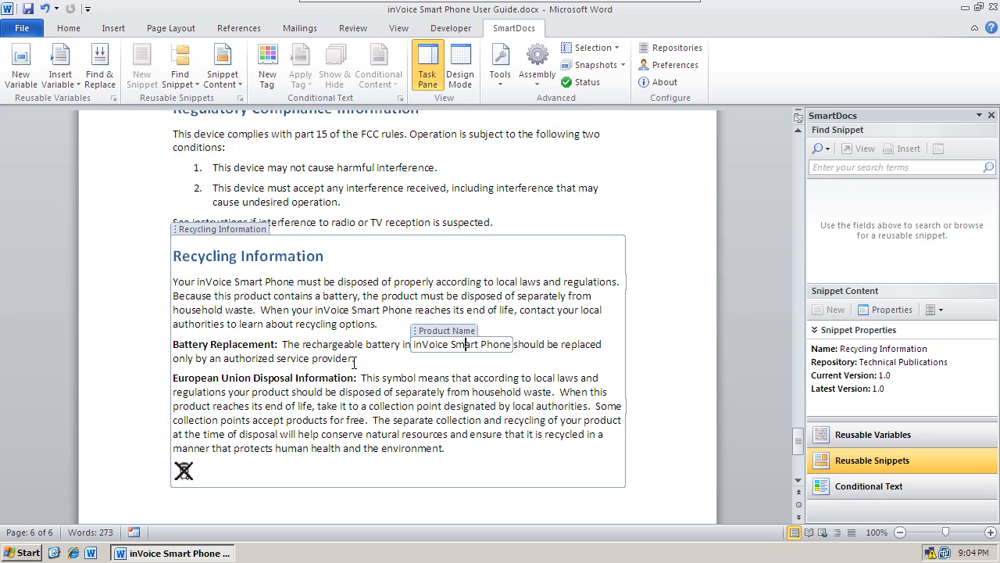
drag(366, 358, 178, 347)
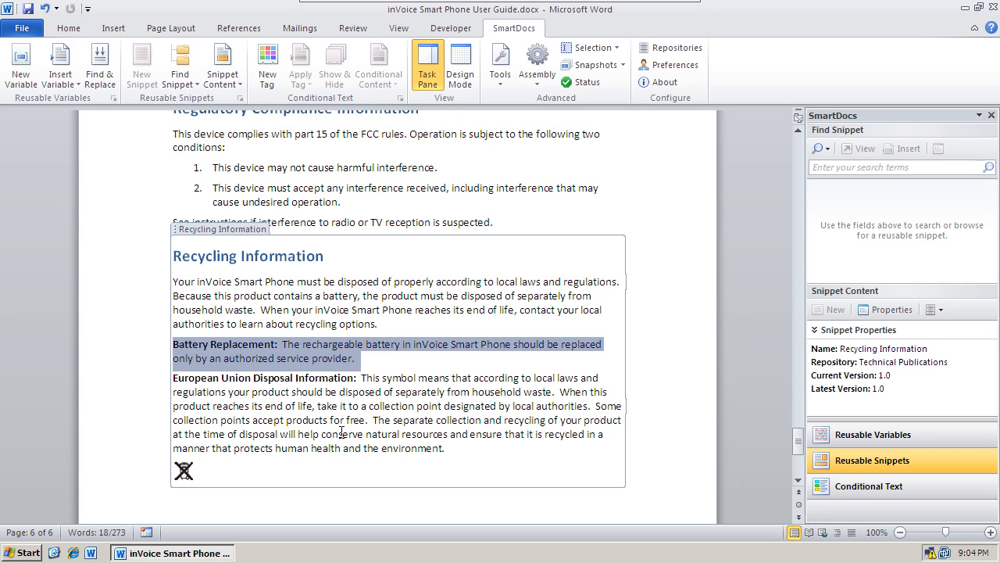
key(Delete)
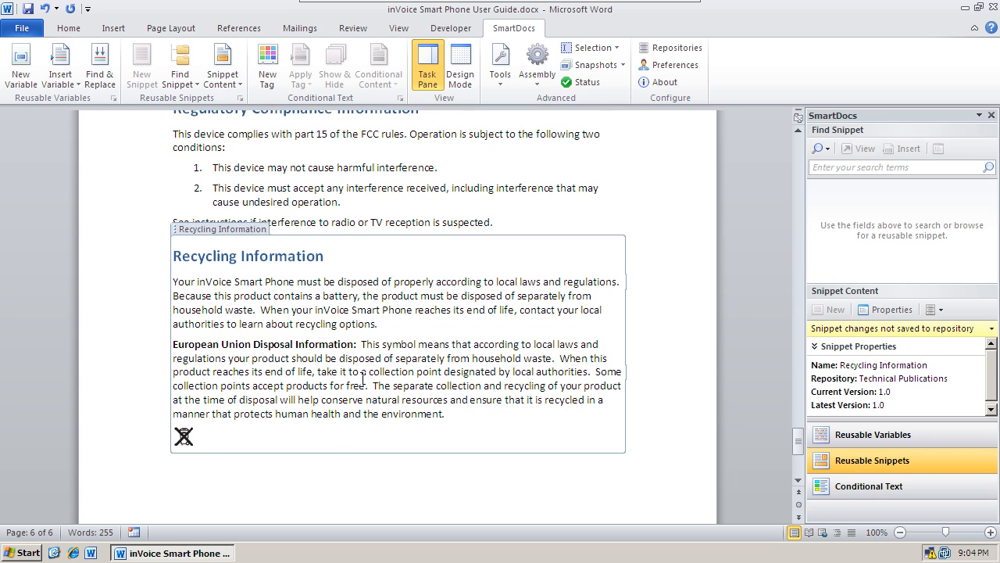
click(386, 323)
key(Return)
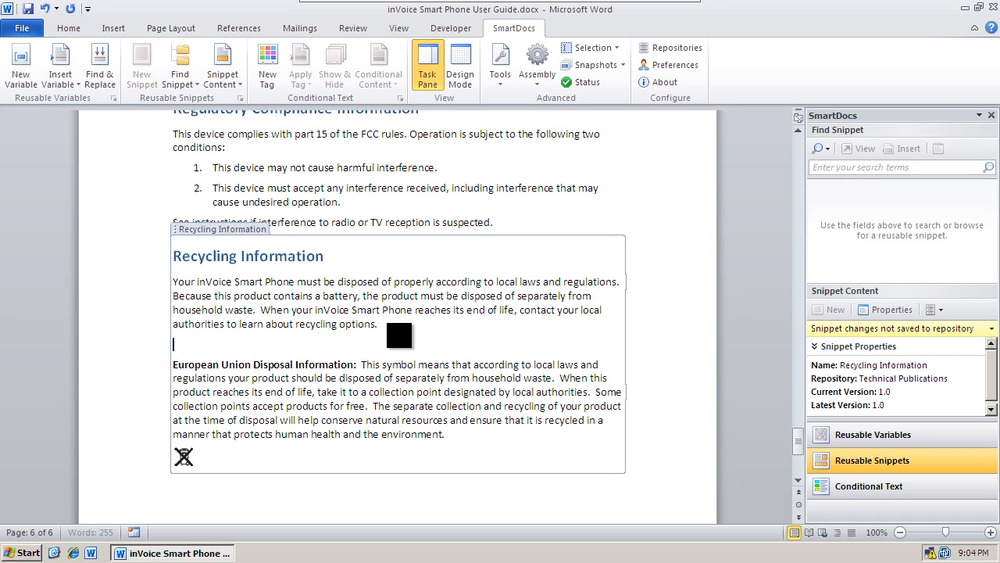
text(This is a new sentence)
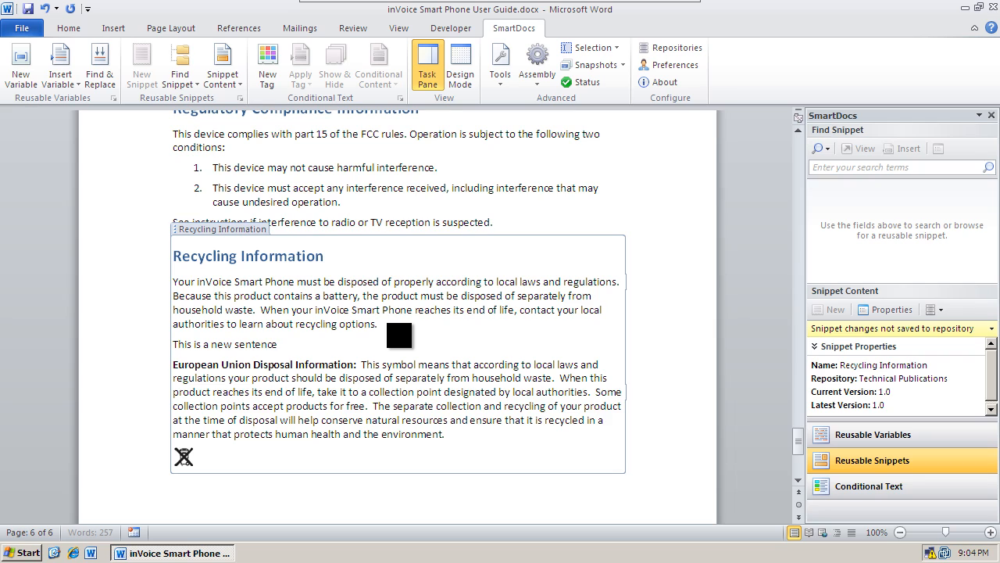
text(.)
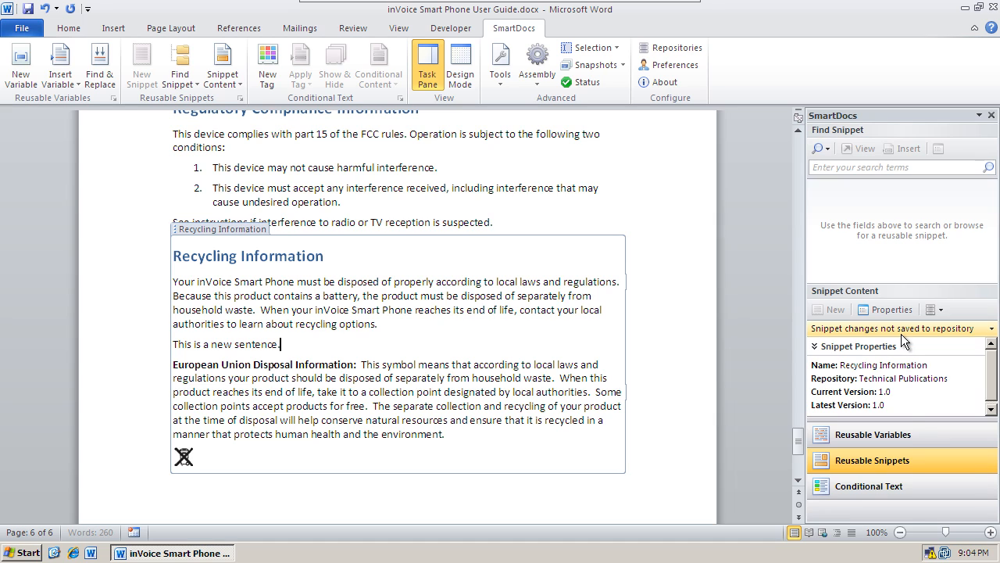
- Save the snippet changes to the repository as major version 2.0 with the comment "I added some stuff and deleted some stuff."
click(901, 334)
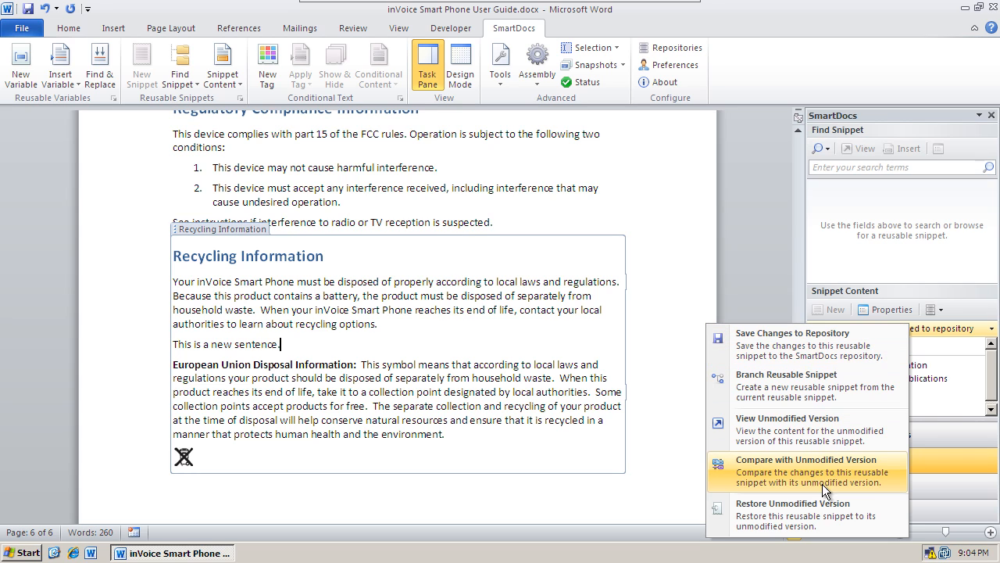
click(770, 344)
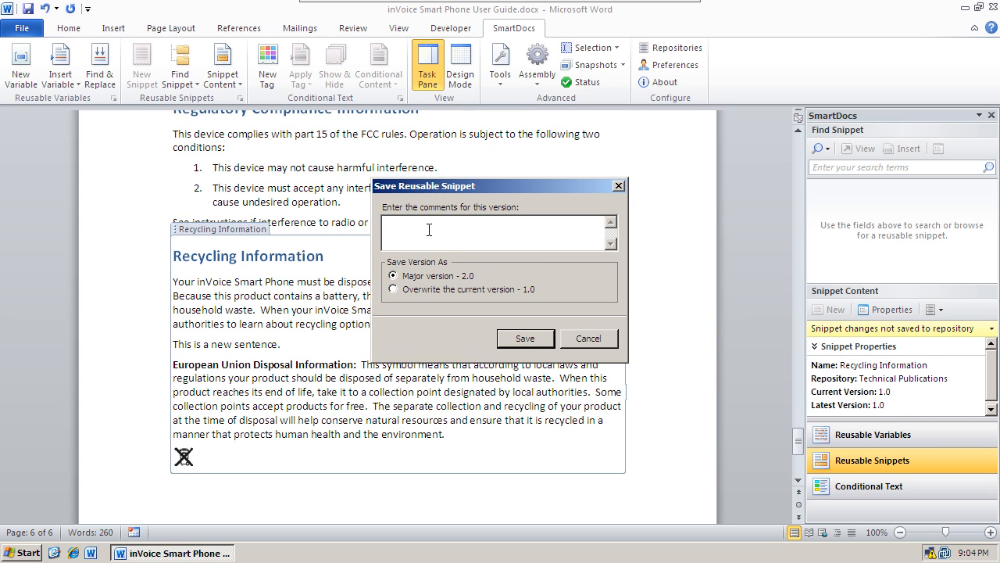
text(I added some stuff and deleted some stuff.)
click(531, 340)
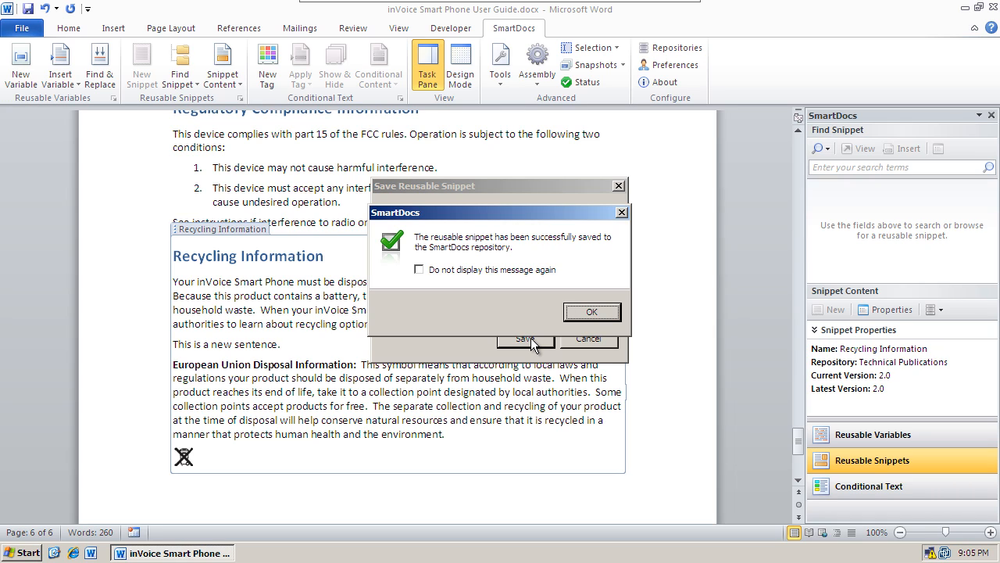
click(587, 311)
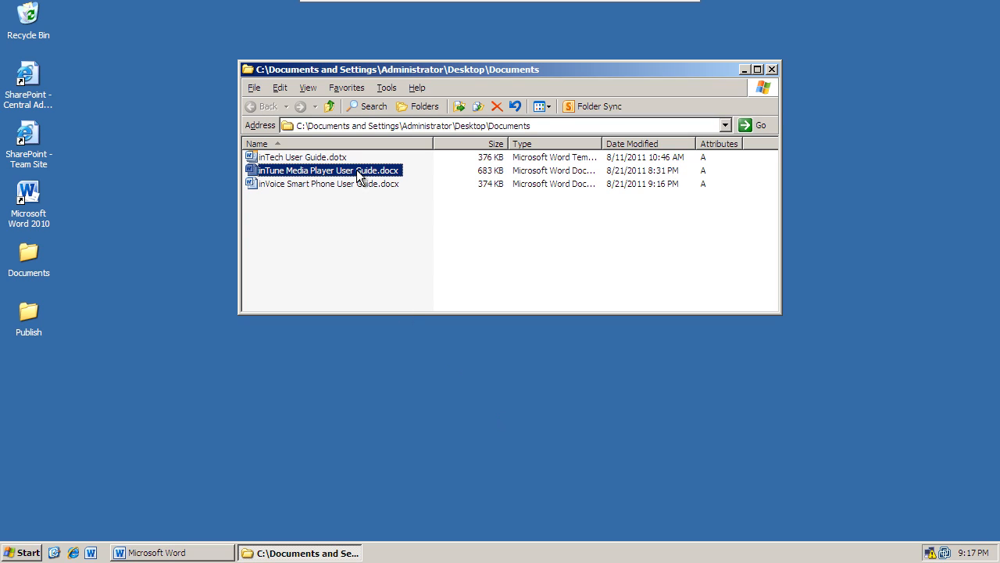
- Open inTune Media Player User Guide.docx and look through its variable placeholders and highlighted text from the cover page up to Section 2
key(Return)
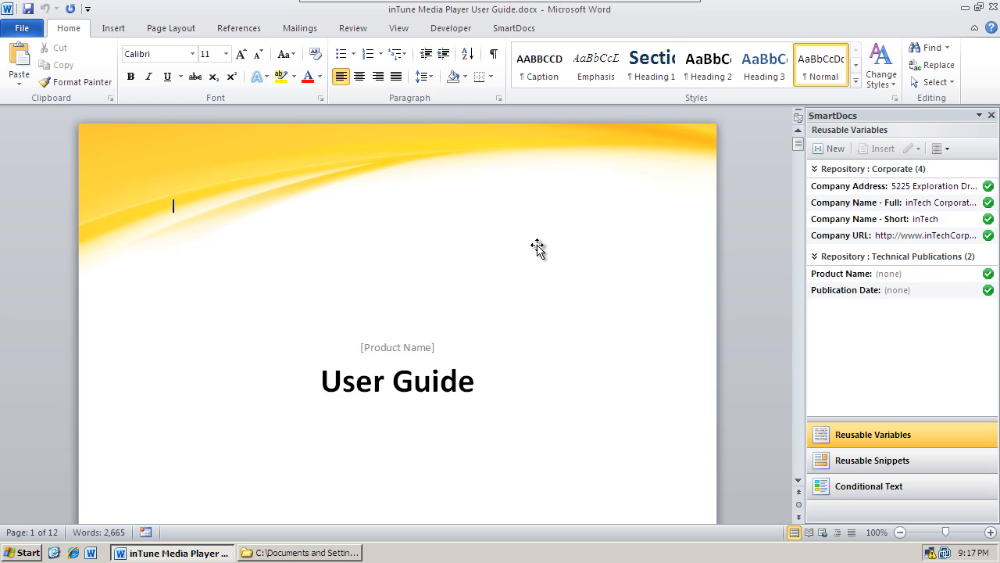
scroll(533, 250, down, 7)
scroll(532, 250, down, 10)
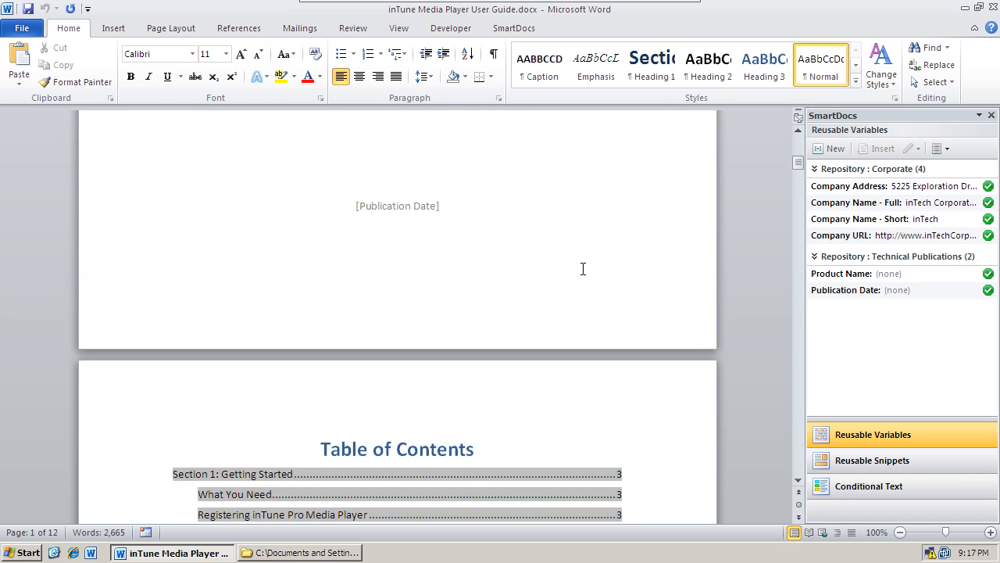
scroll(578, 275, down, 20)
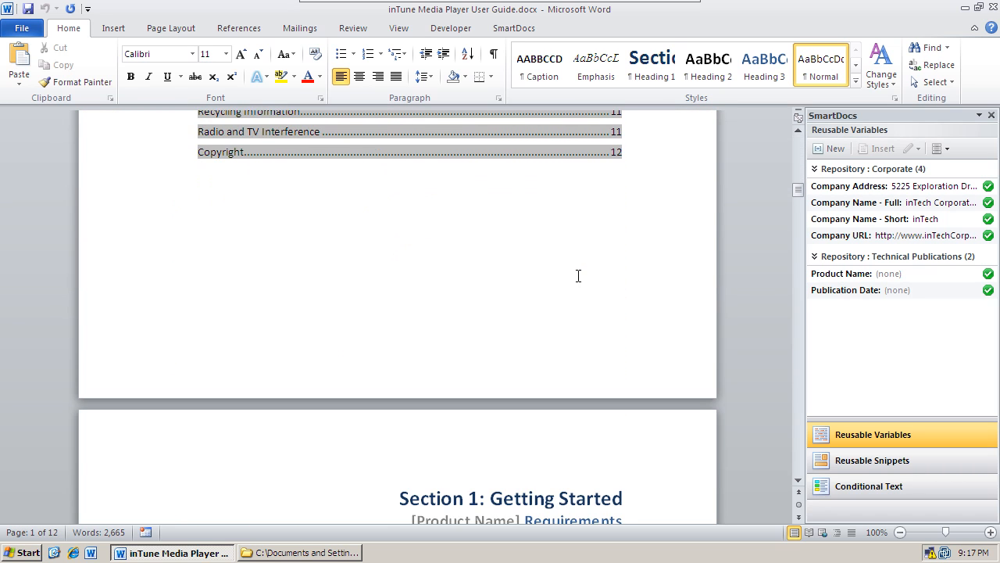
scroll(559, 298, down, 4)
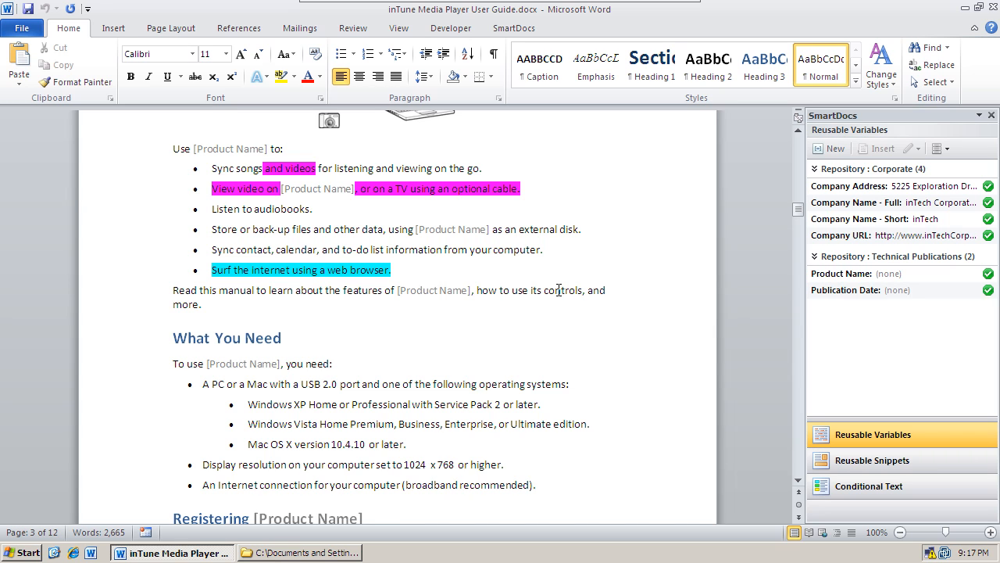
scroll(559, 290, down, 5)
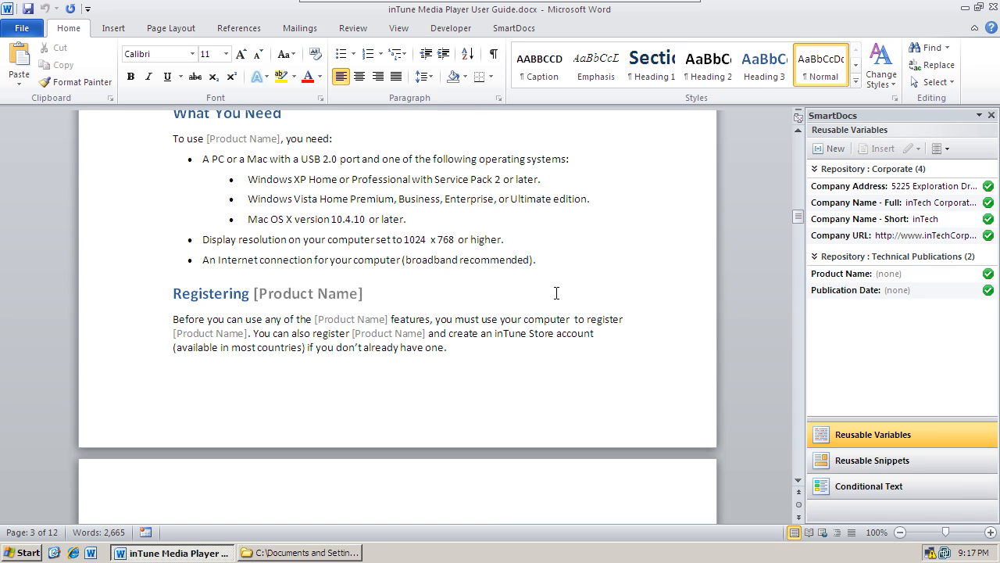
scroll(556, 293, down, 7)
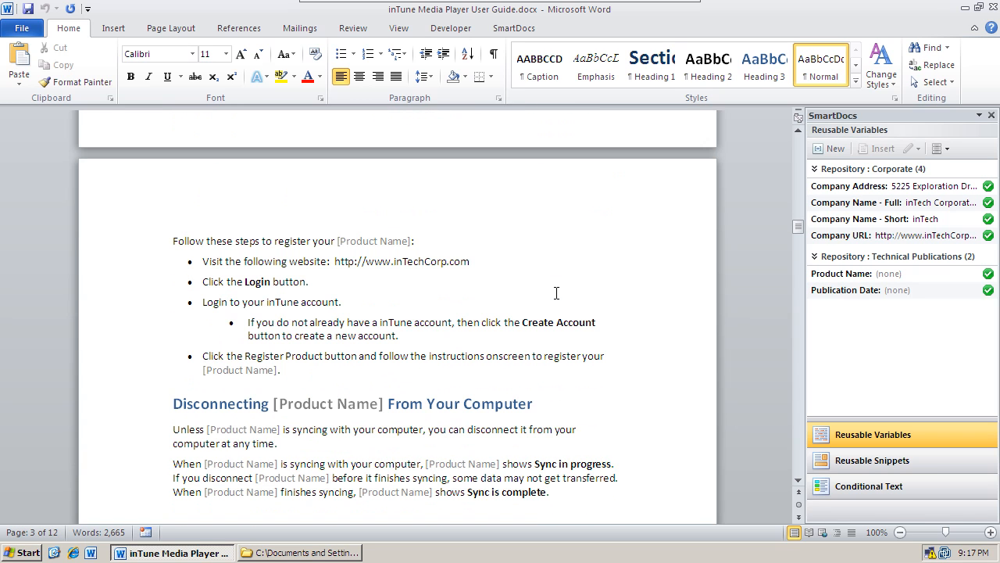
scroll(556, 293, down, 17)
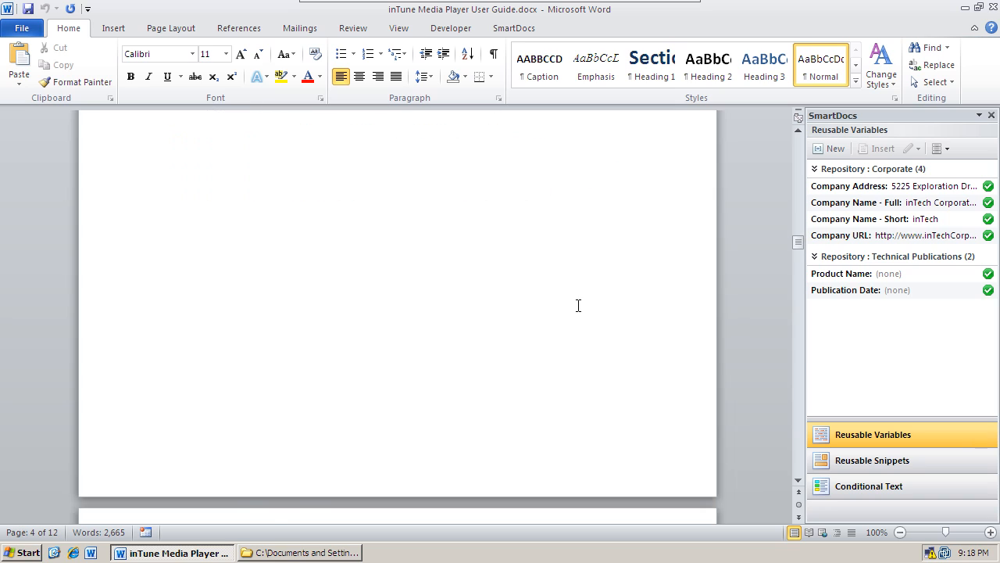
- Check the SmartDocs content status, open the list of managed reusable snippets, and go to the Recycling Information snippet in the document
click(512, 28)
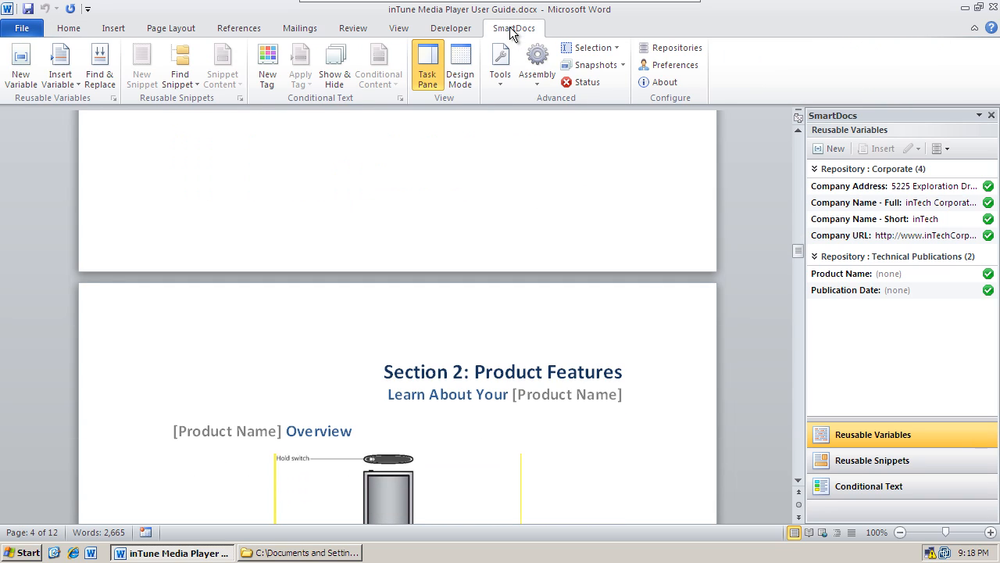
click(594, 81)
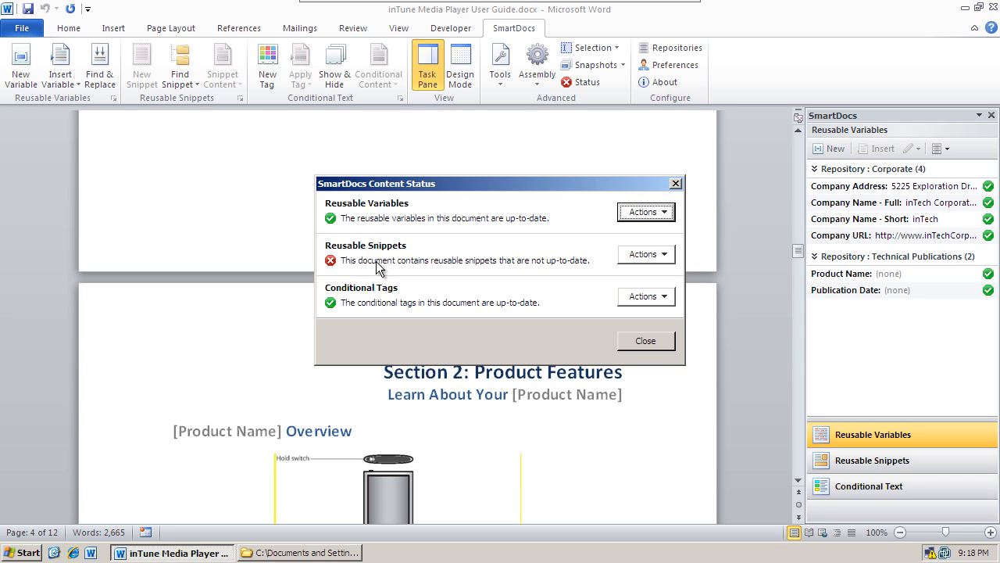
click(652, 256)
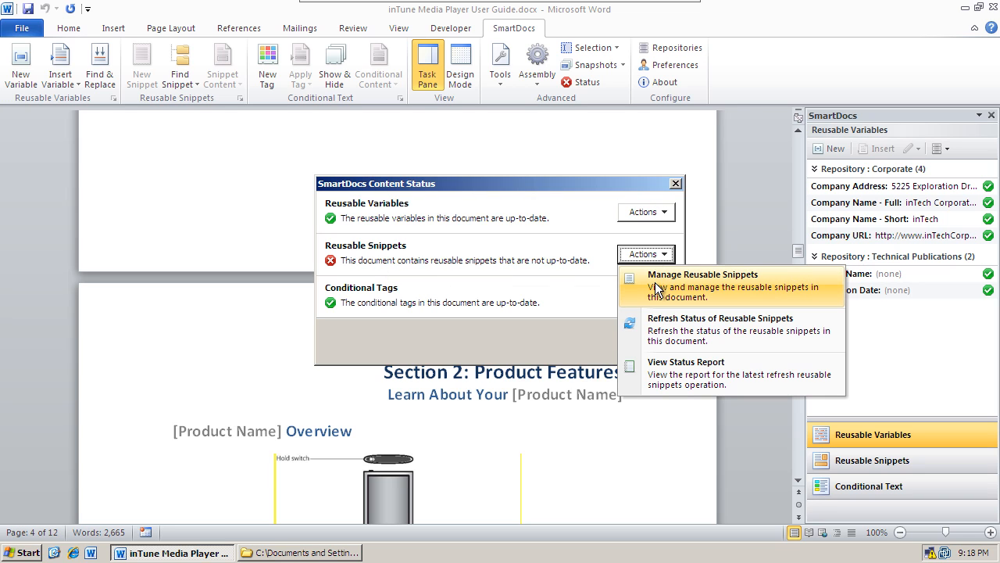
click(654, 282)
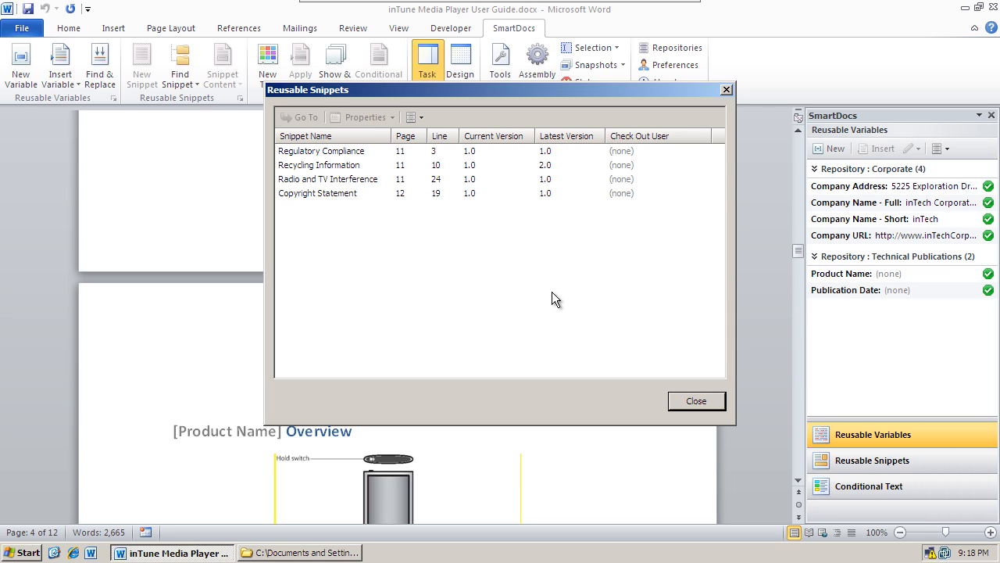
click(338, 166)
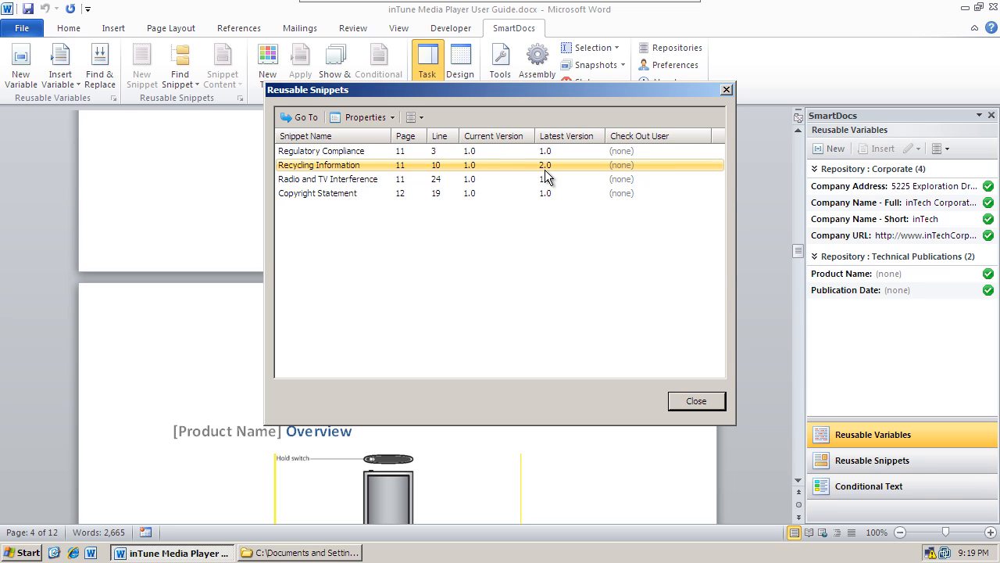
click(301, 119)
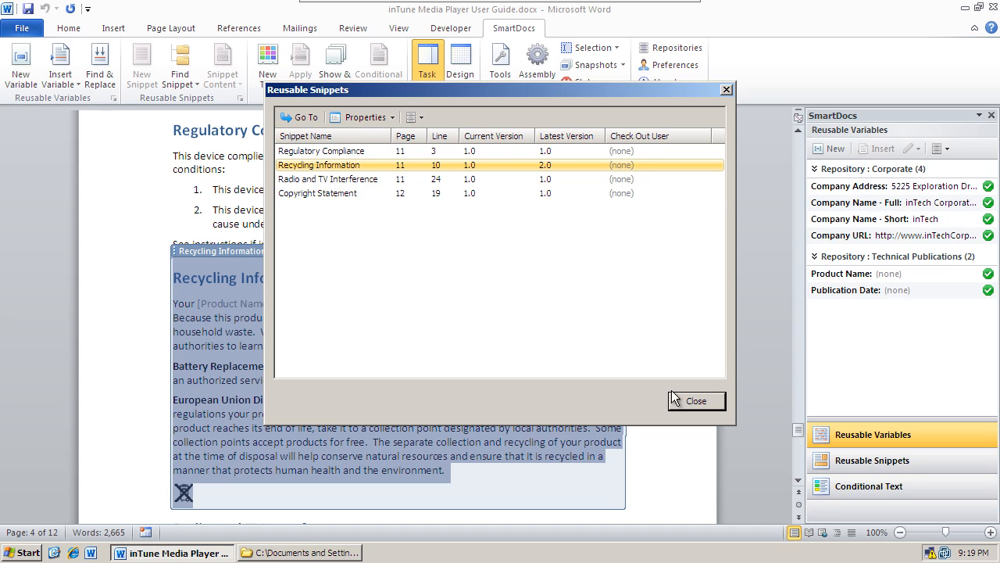
click(696, 401)
click(646, 342)
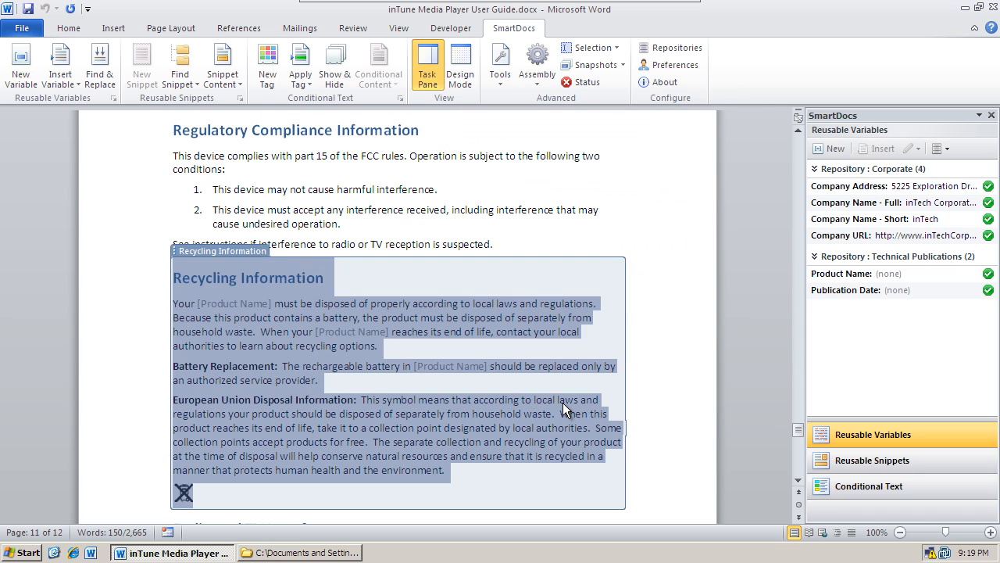
- View the latest version of the Recycling Information snippet from its snippet properties and examine the paragraph "This is a new sentence."
click(533, 413)
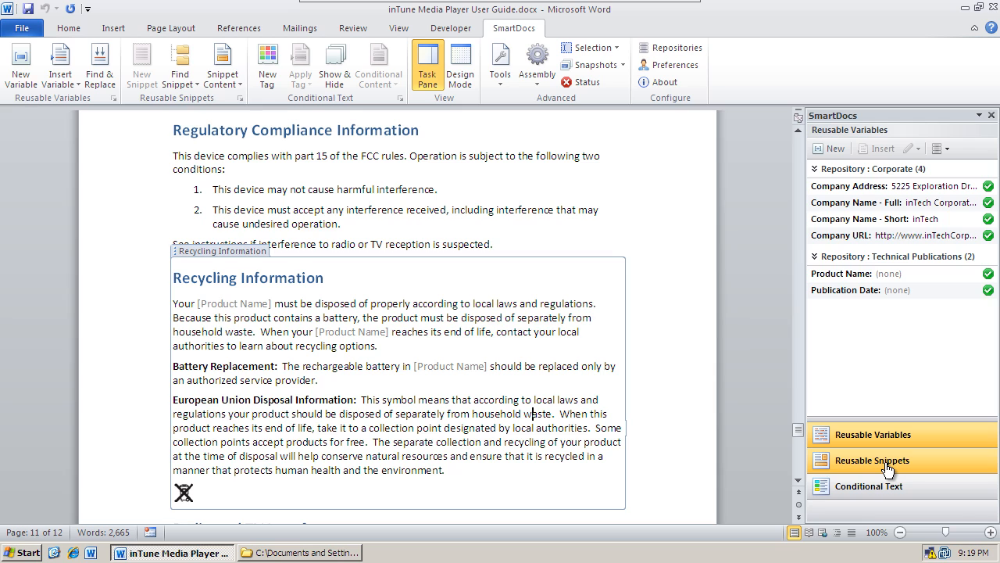
click(886, 462)
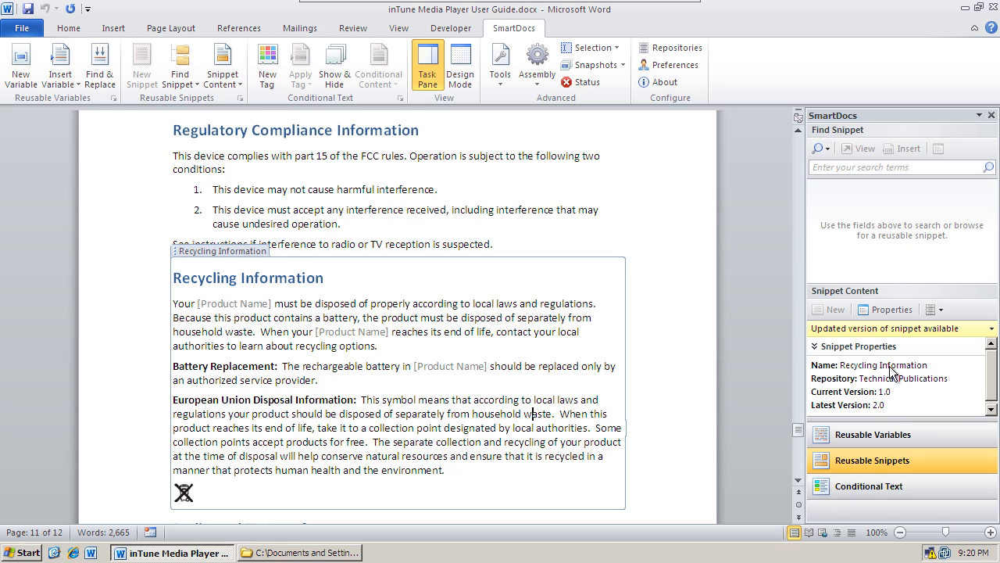
click(889, 328)
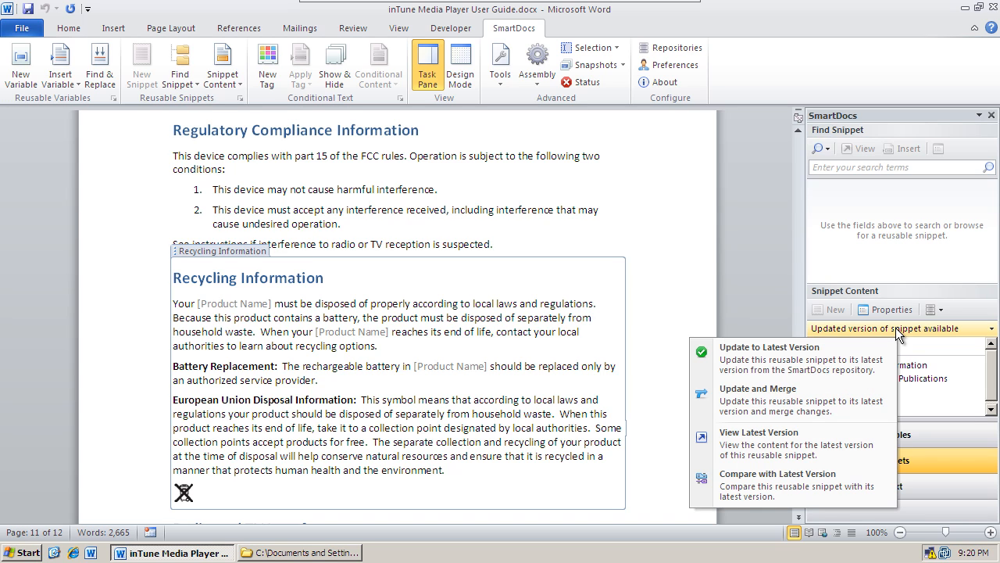
click(839, 440)
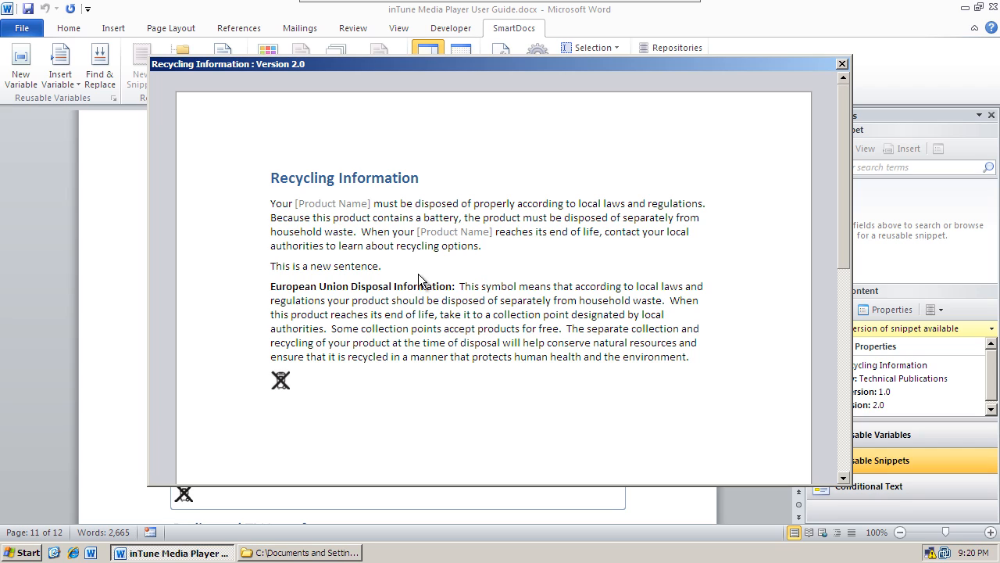
triple_click(279, 268)
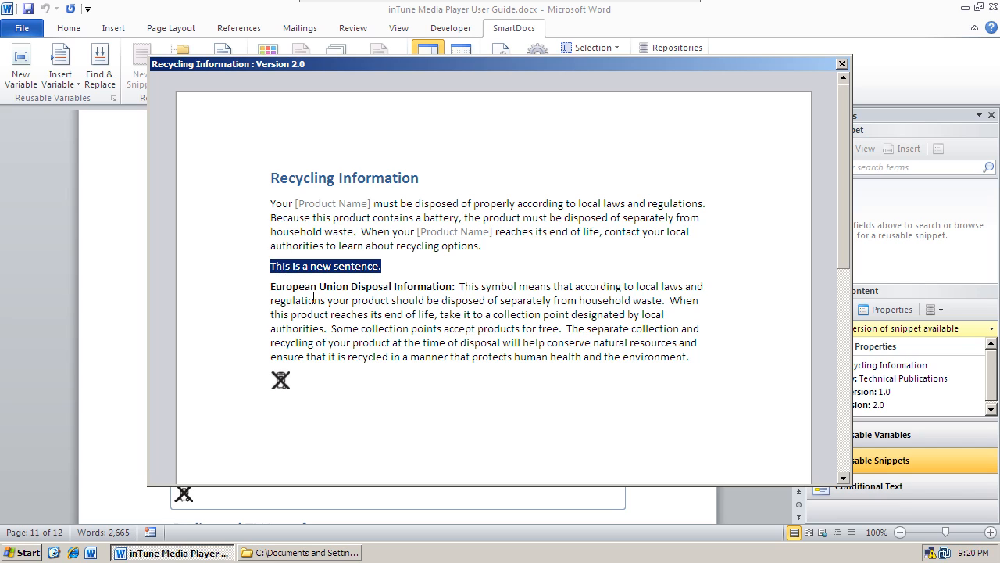
click(842, 64)
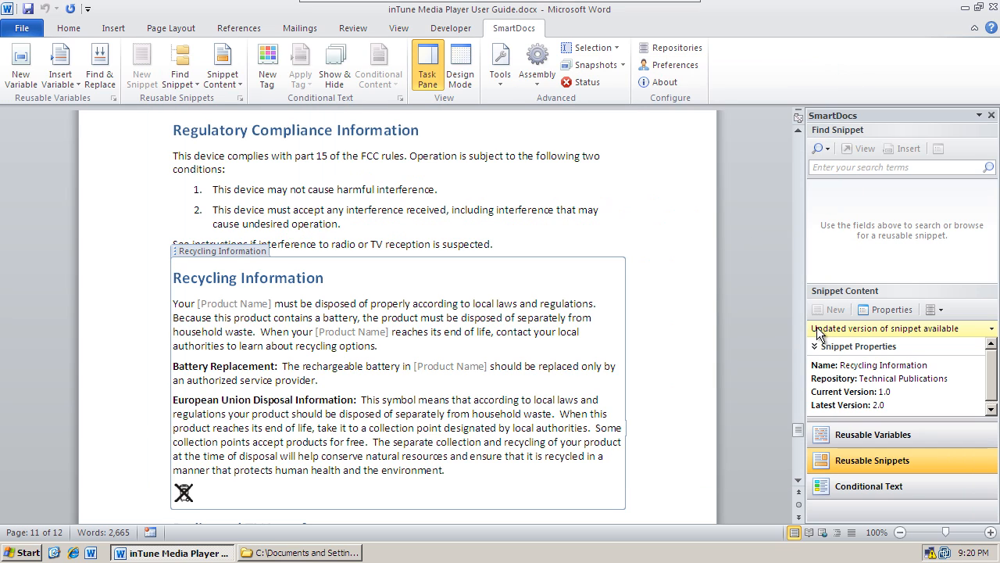
- Compare the document's Recycling Information snippet with its latest version and review the marked differences
click(861, 328)
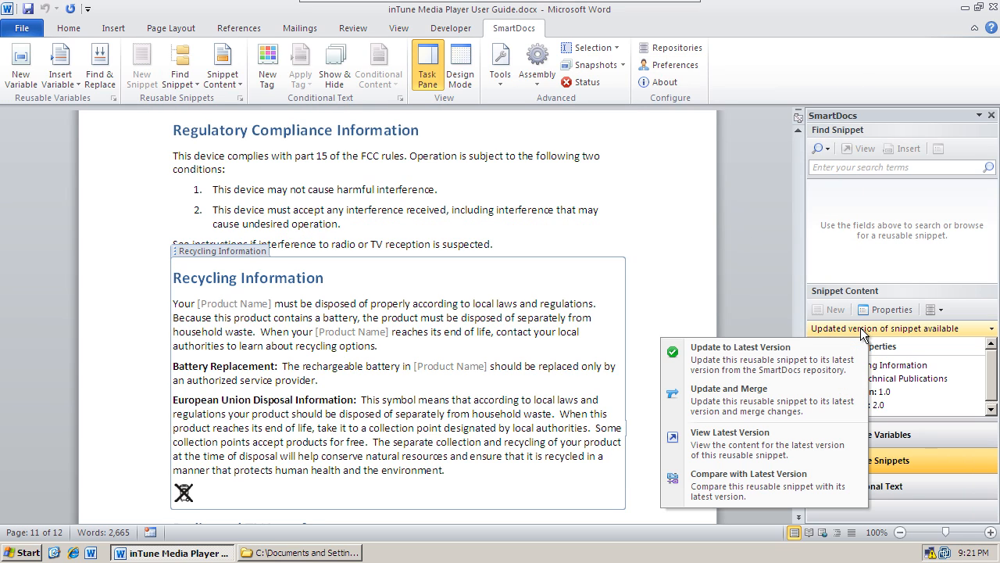
click(798, 480)
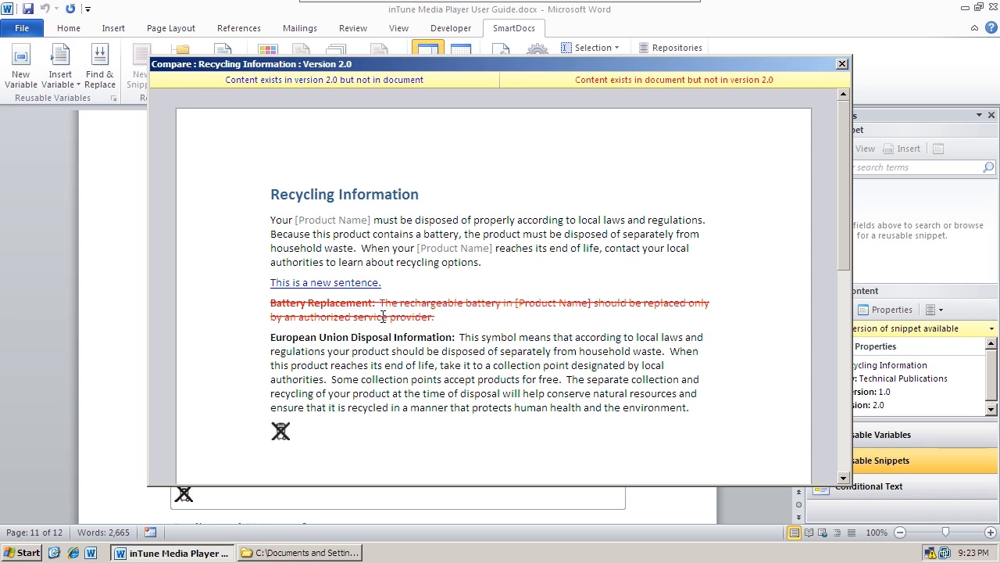
click(841, 64)
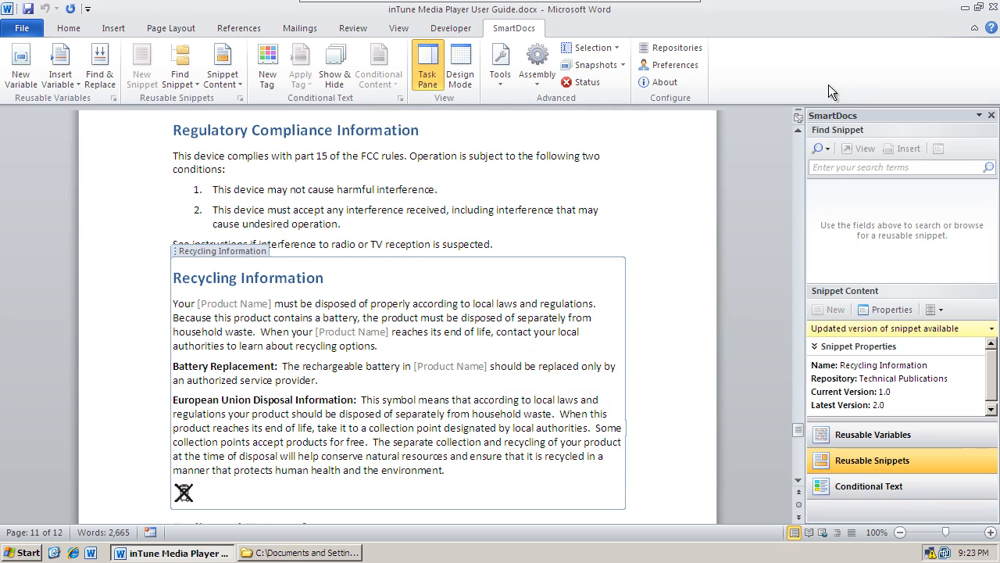
- Update the Recycling Information snippet in the media player guide to its latest version, 2.0
click(851, 330)
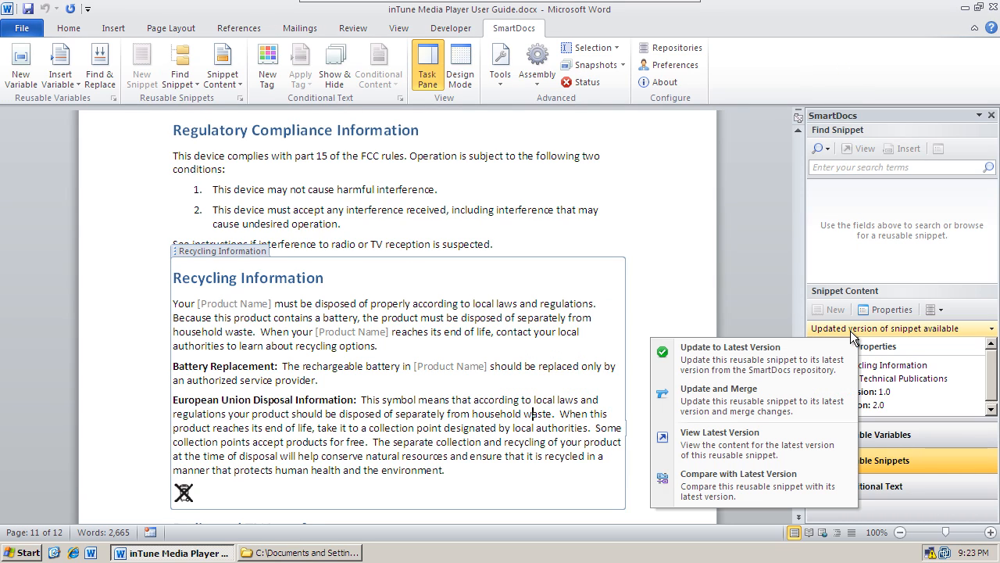
click(806, 361)
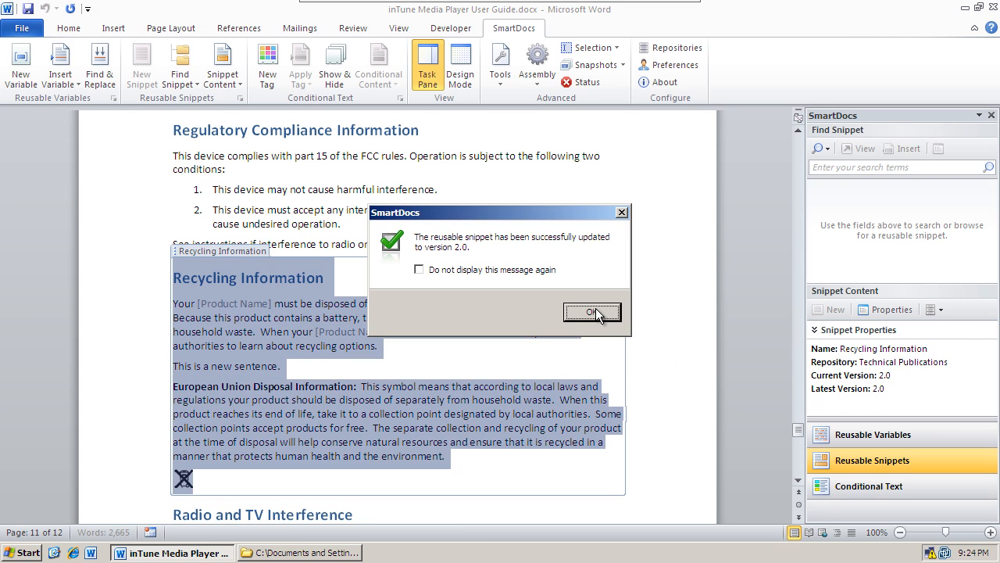
click(595, 311)
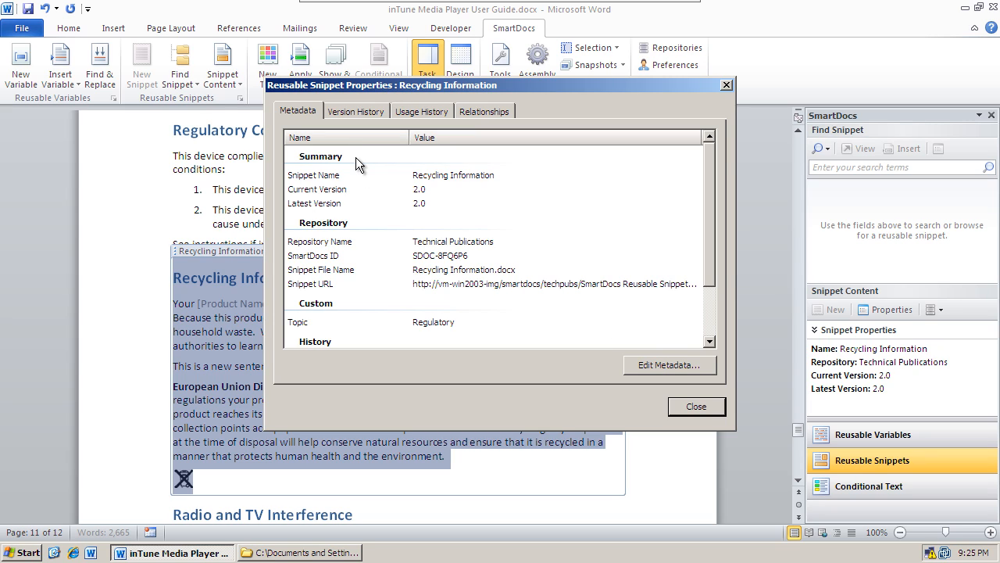
- Review the version history and usage history in the Recycling Information snippet's properties
click(352, 113)
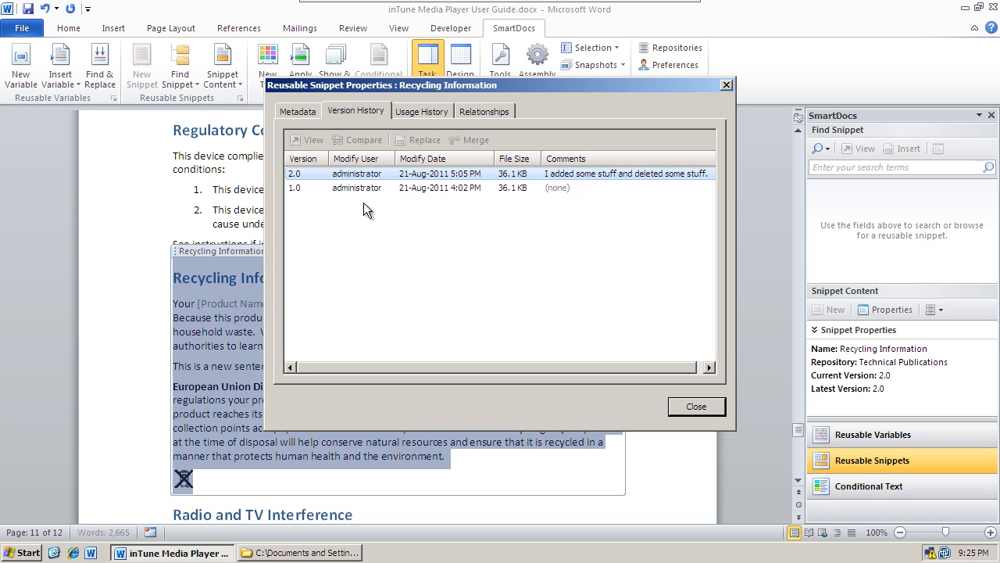
click(419, 112)
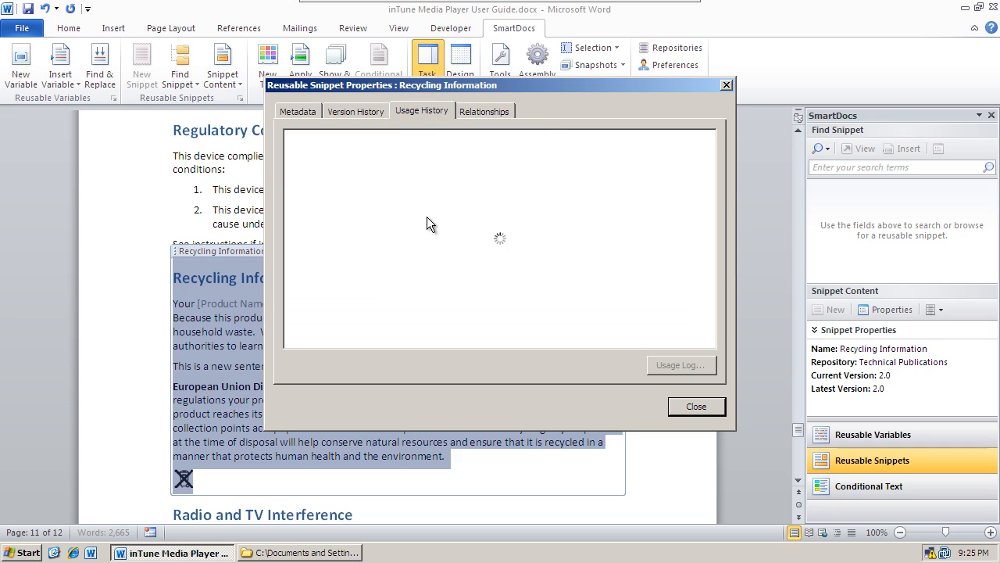
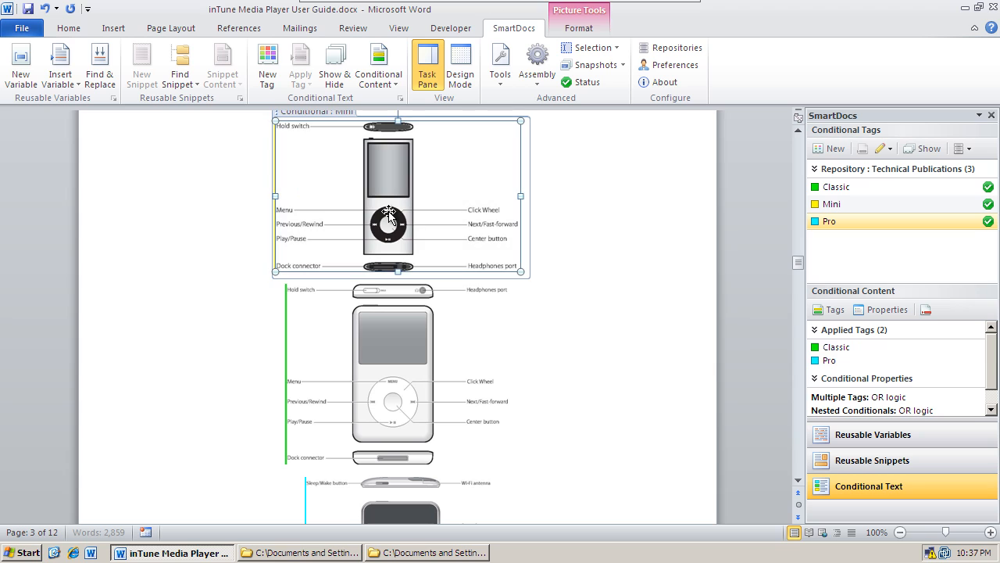
- Inspect the conditional tags applied to the second and third player pictures in Section 2
click(396, 370)
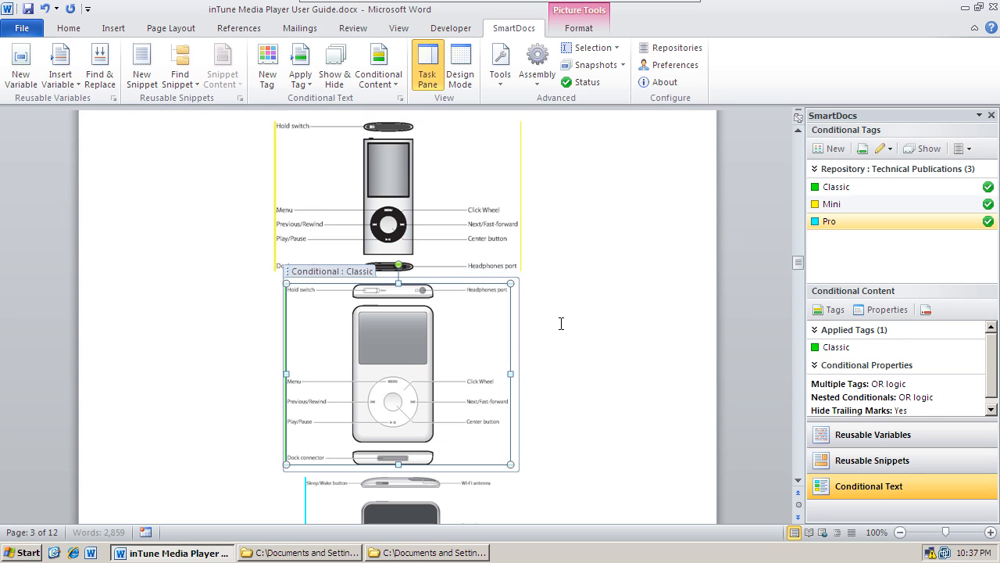
scroll(575, 308, down, 6)
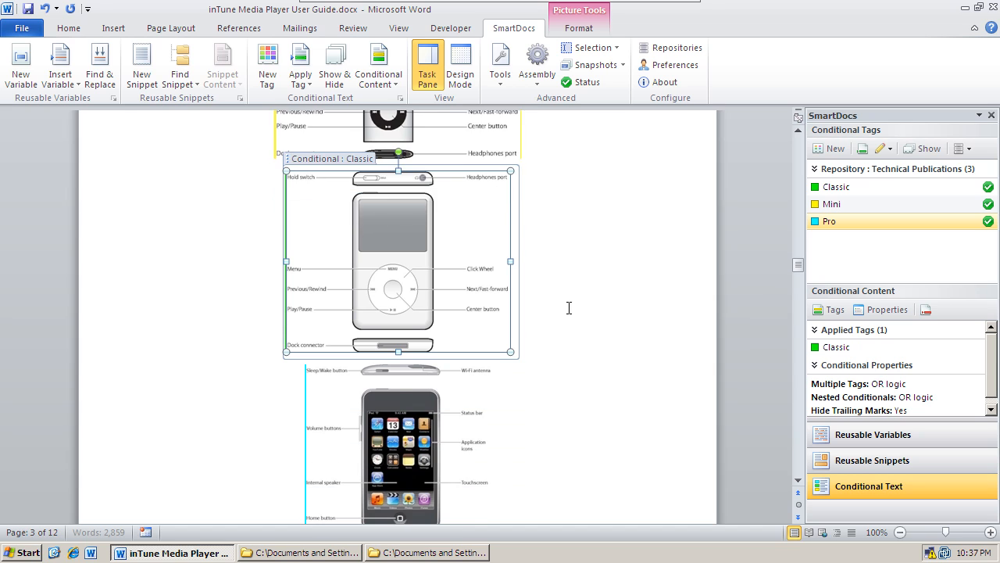
click(422, 385)
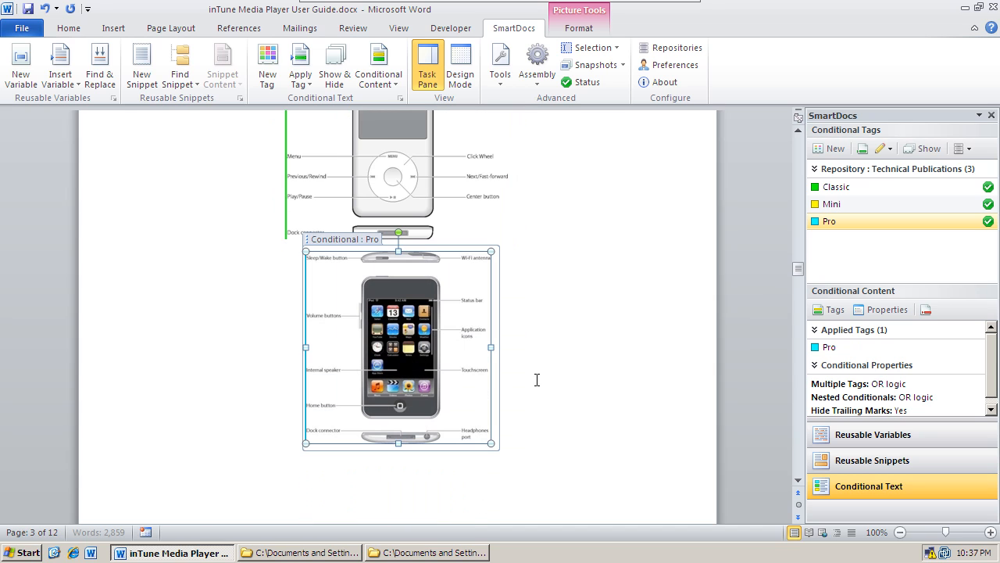
- Add the bullet "Sending email." after "Surf the internet using a web browser." and apply the Pro conditional tag to it
scroll(547, 370, up, 10)
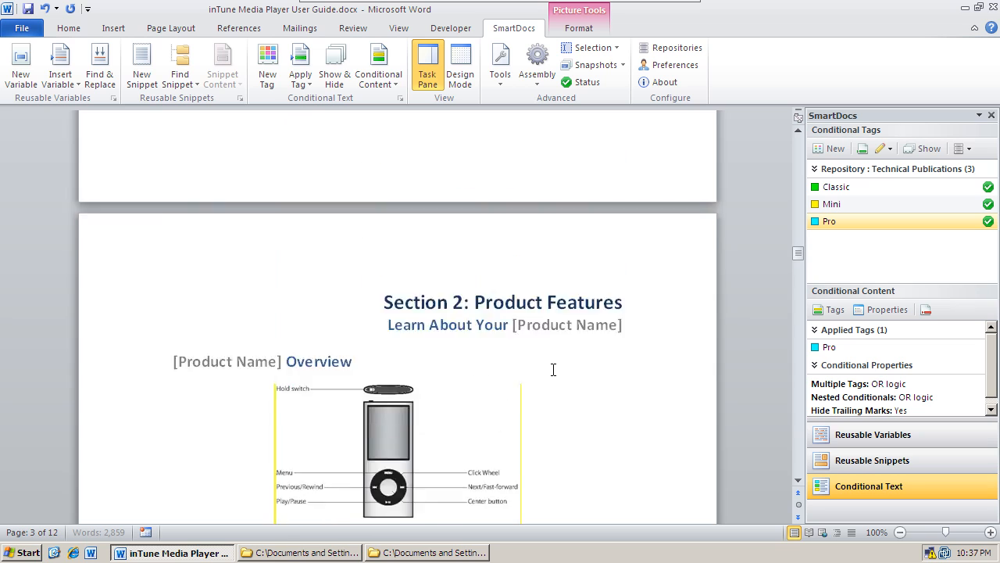
scroll(553, 369, up, 15)
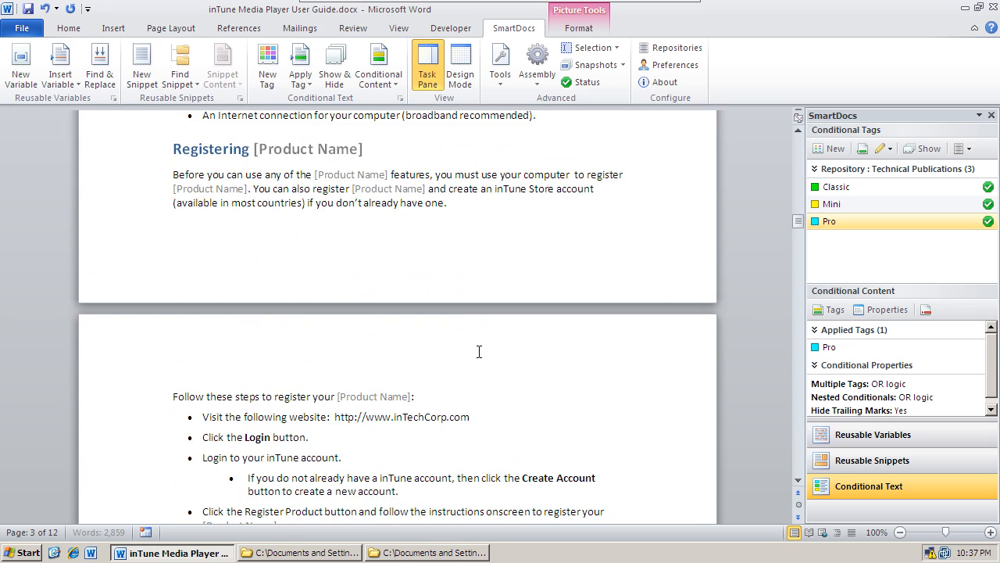
scroll(479, 351, up, 4)
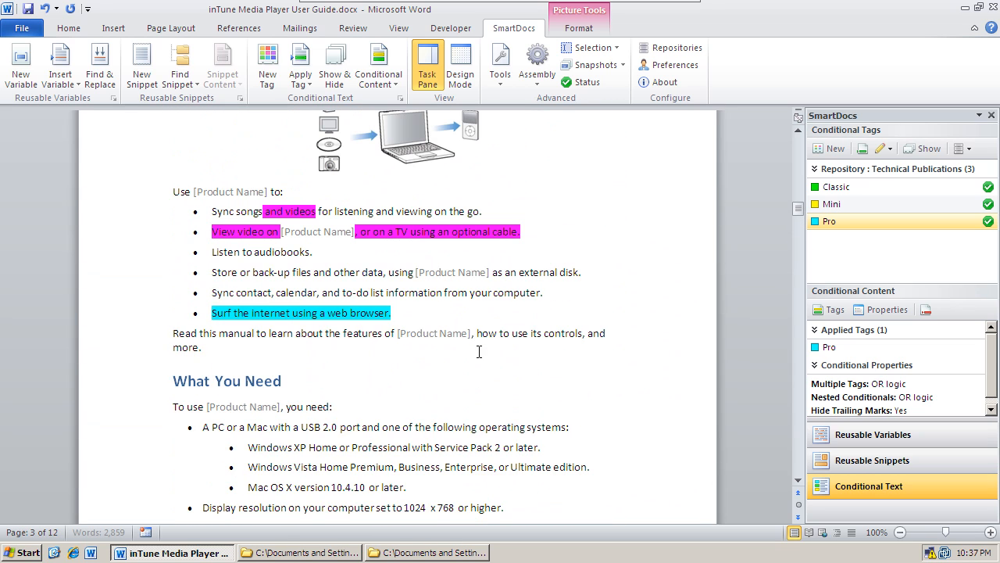
click(425, 312)
key(Right)
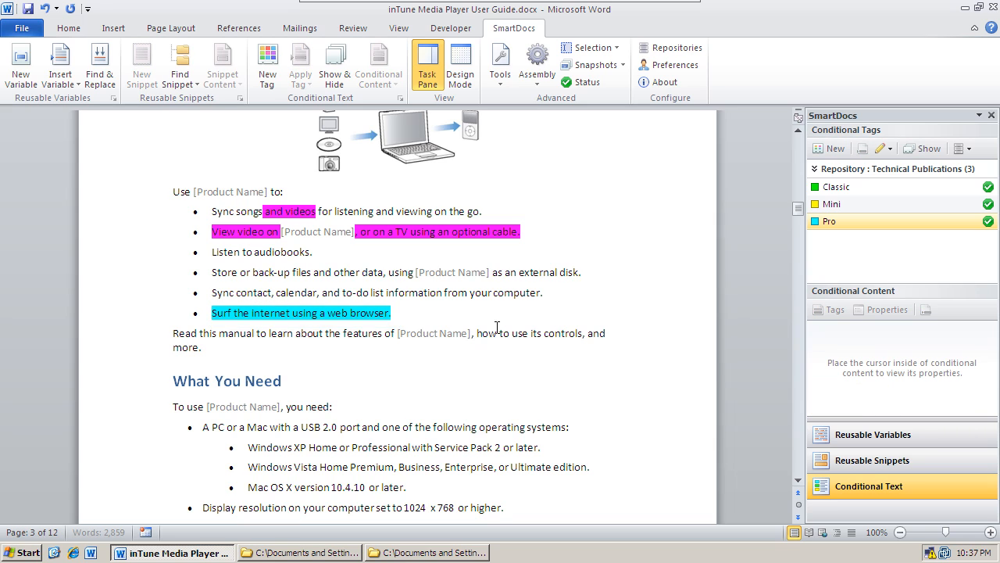
key(Return)
text(S)
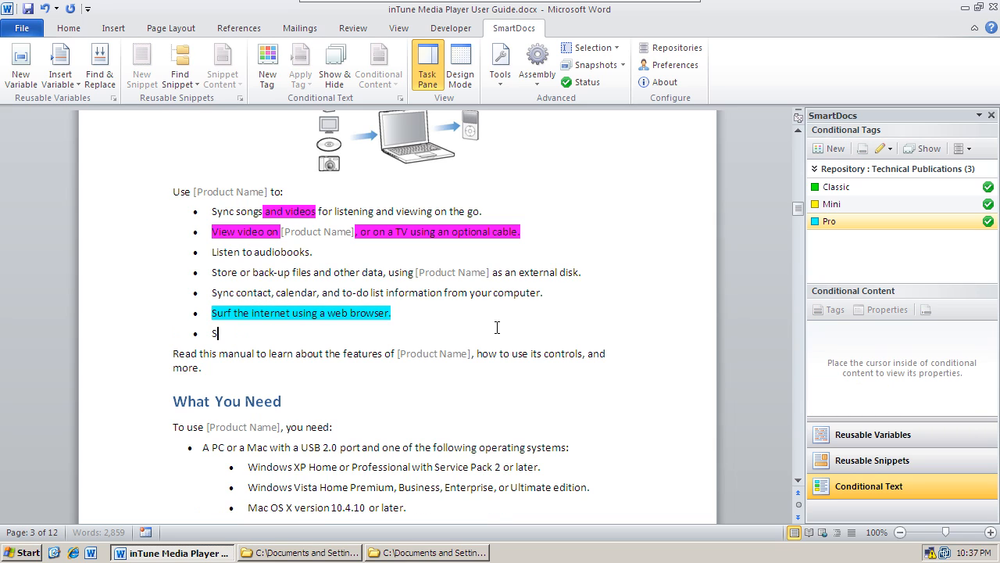
text(ending email.)
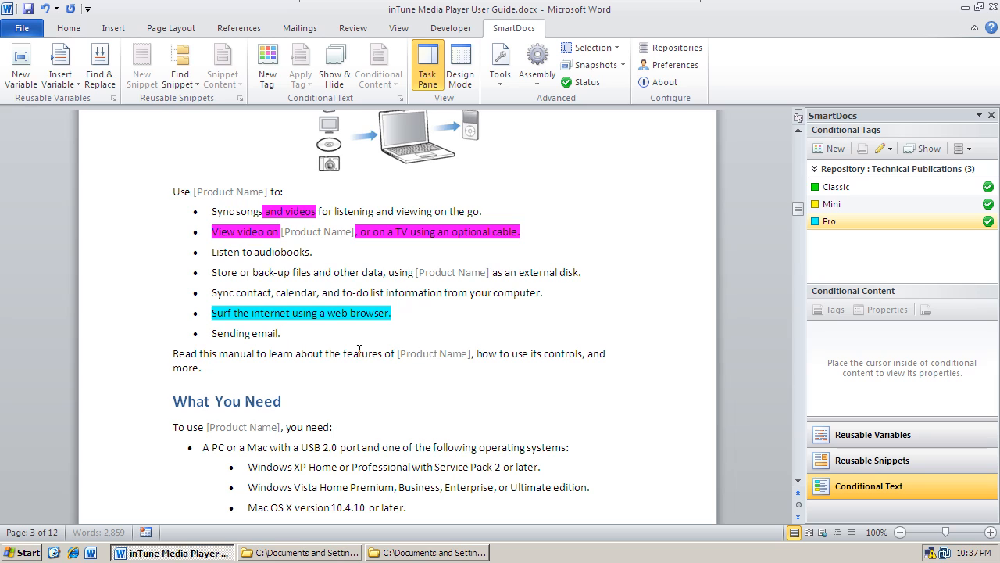
drag(291, 332, 234, 336)
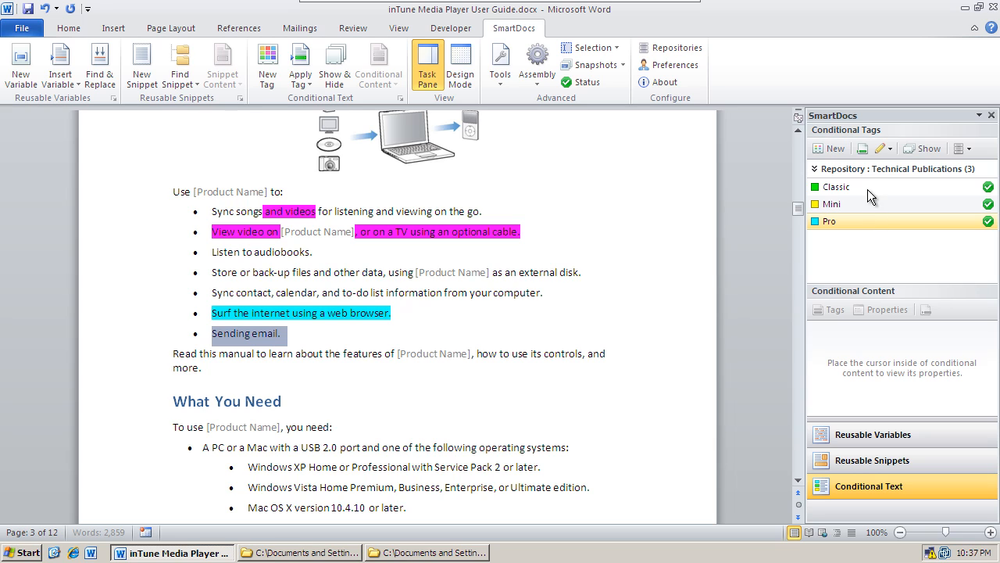
click(863, 150)
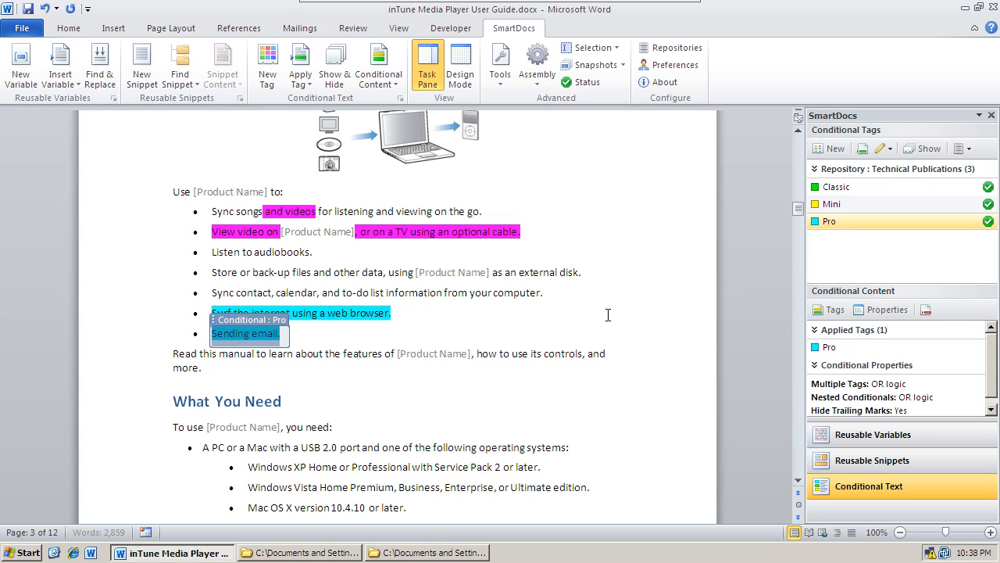
- Hide the Classic and Pro conditional tags, leaving only the Mini tag visible in the document
click(920, 148)
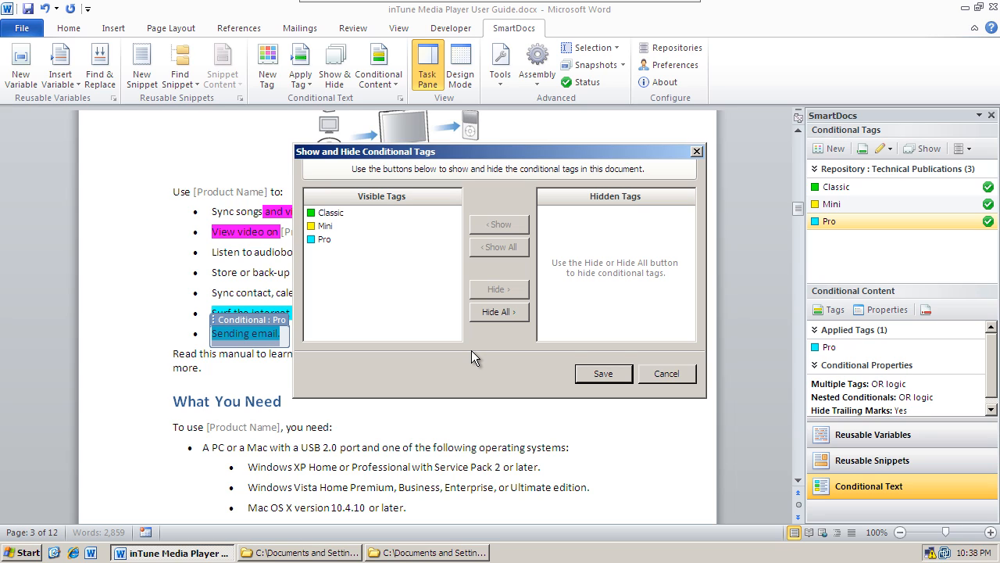
click(331, 213)
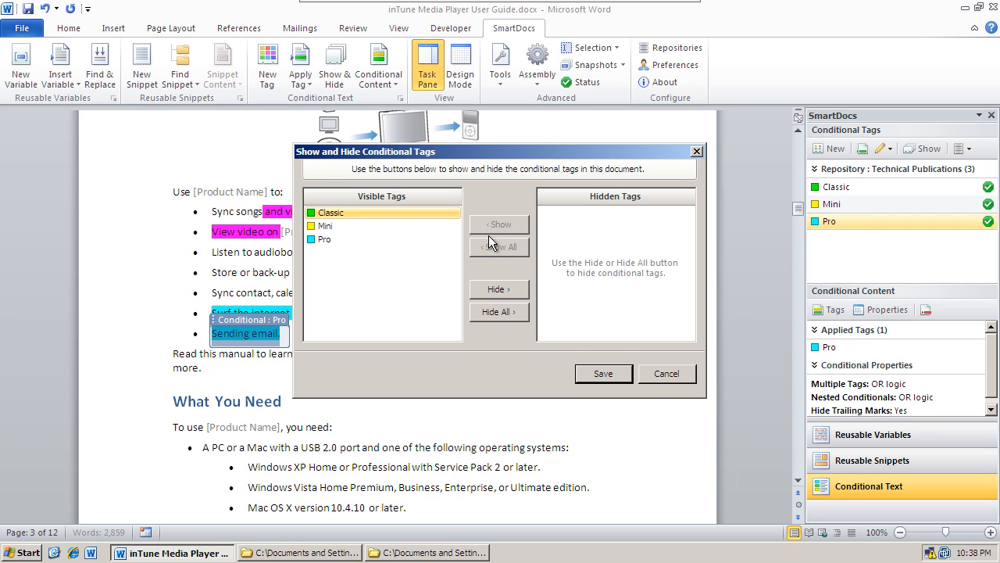
click(498, 289)
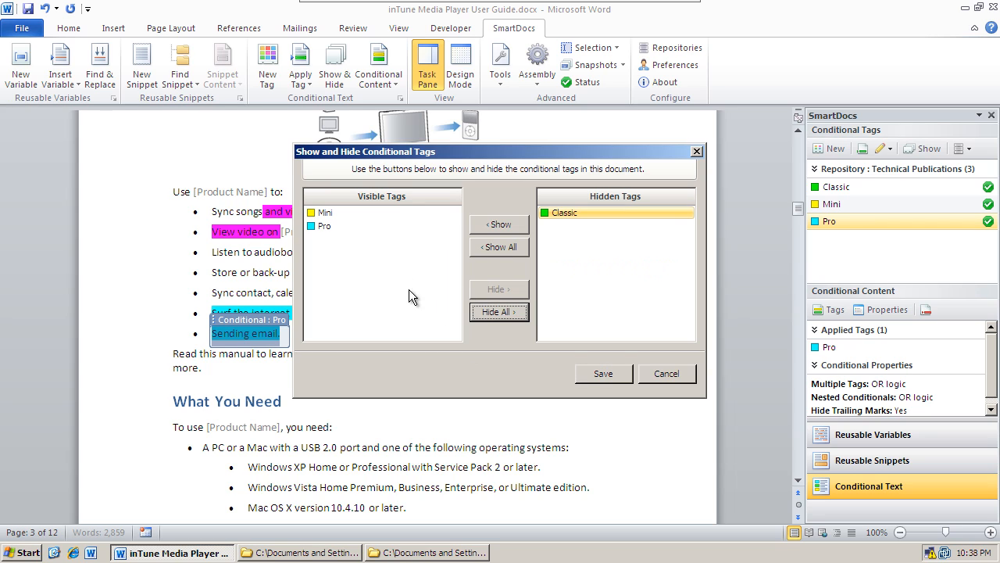
click(351, 224)
click(501, 290)
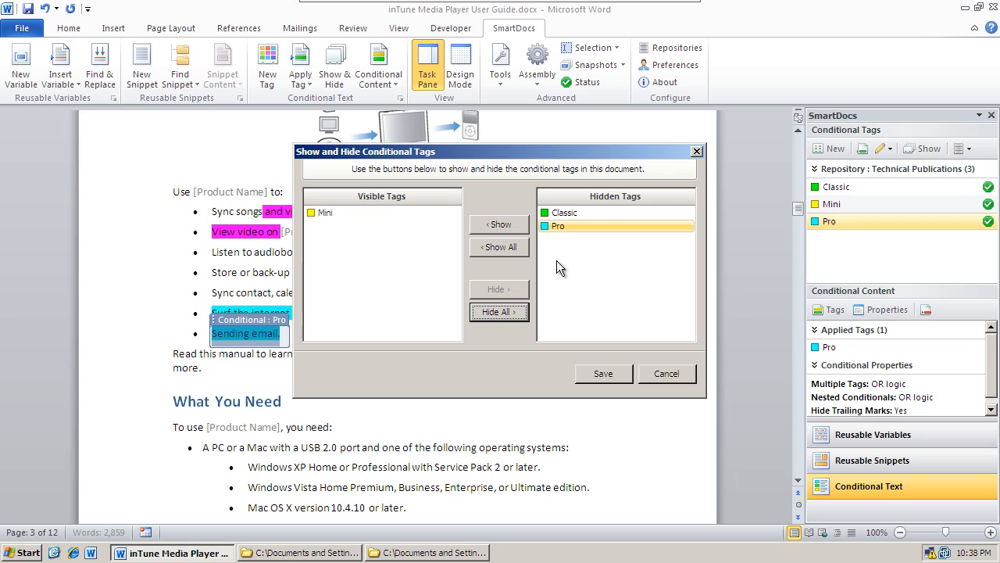
click(600, 374)
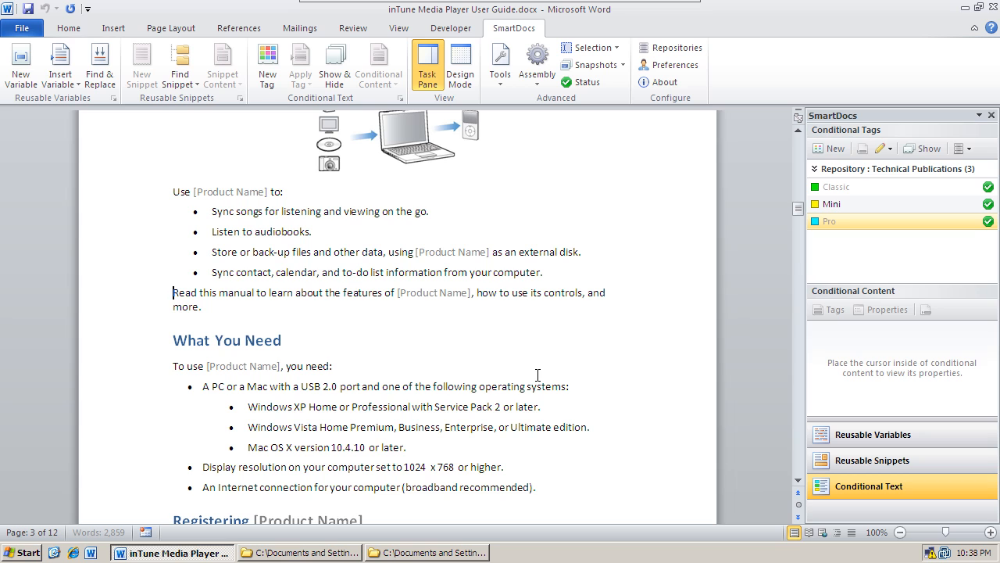
- Review the Section 2 overview picture and switch the visible conditional tag from Mini to Classic, keeping Pro hidden
scroll(538, 367, down, 8)
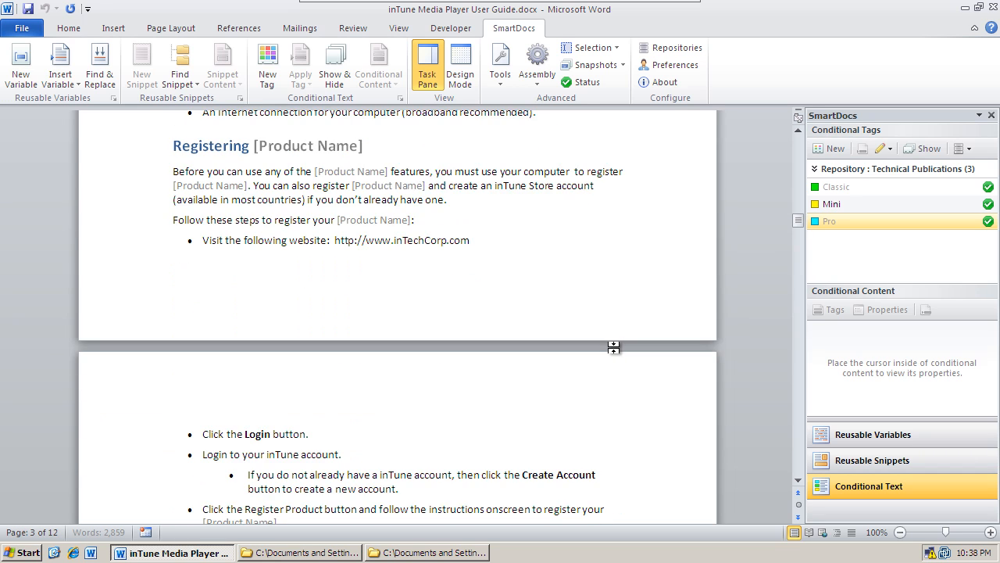
scroll(614, 346, down, 15)
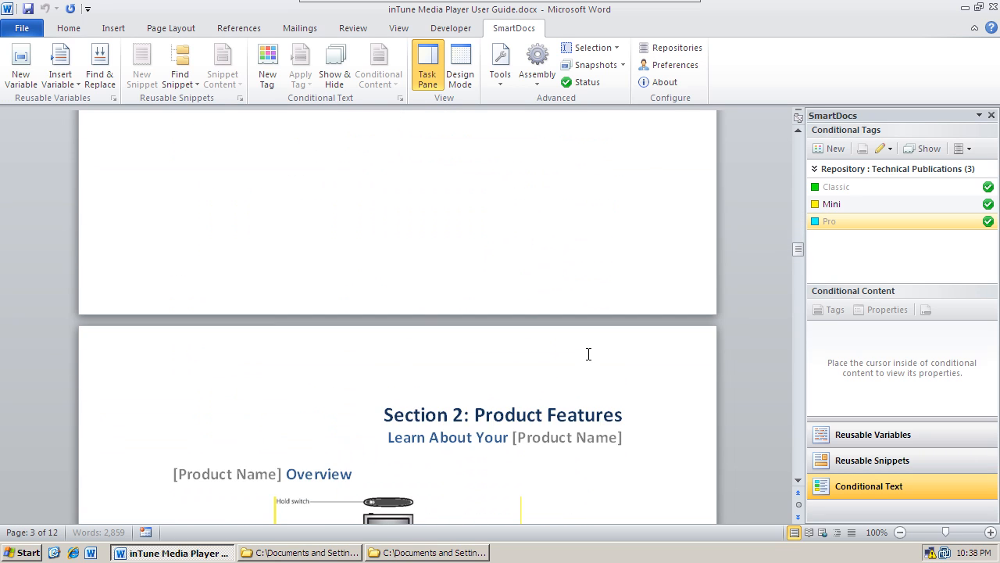
scroll(601, 344, down, 8)
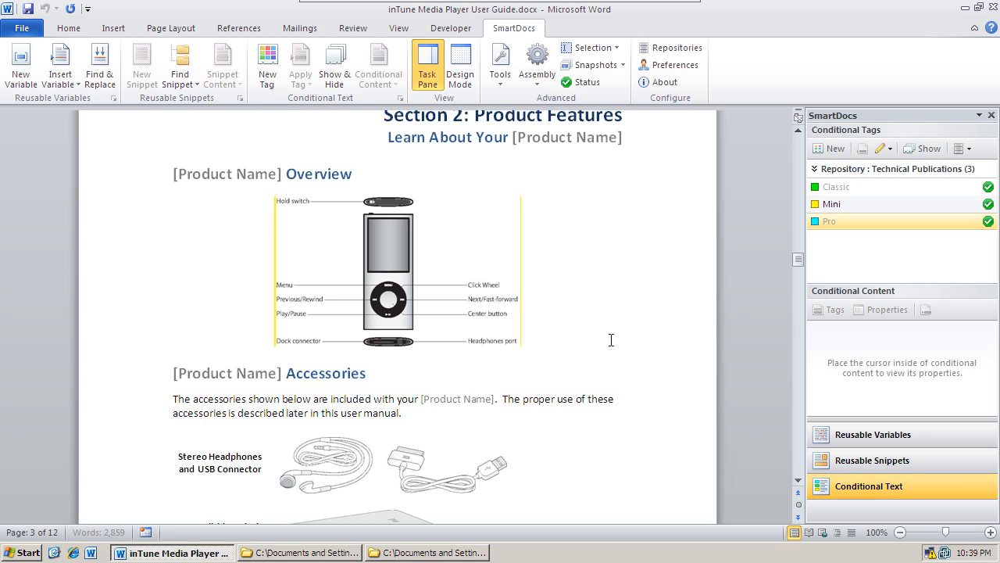
click(918, 149)
click(564, 213)
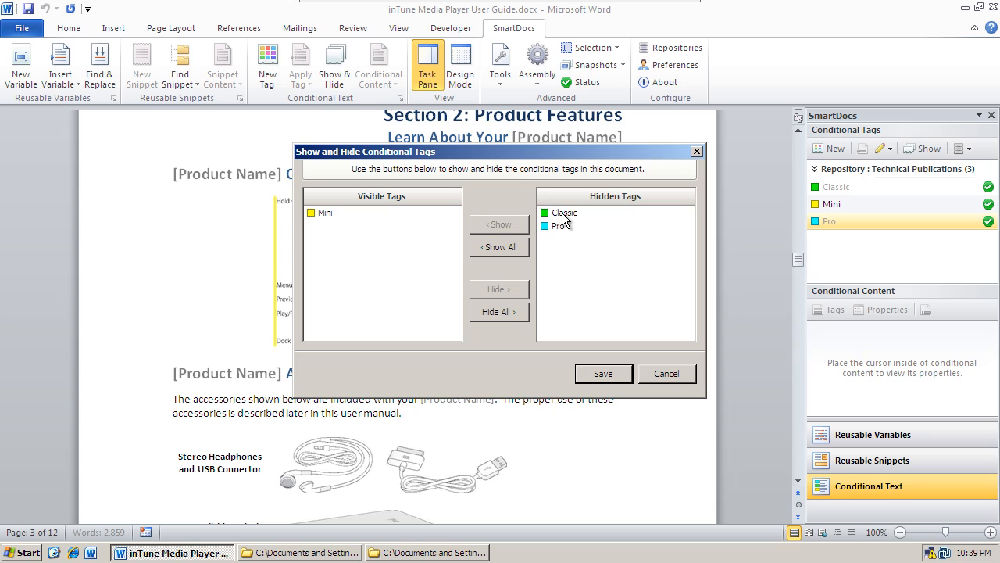
click(492, 225)
click(339, 227)
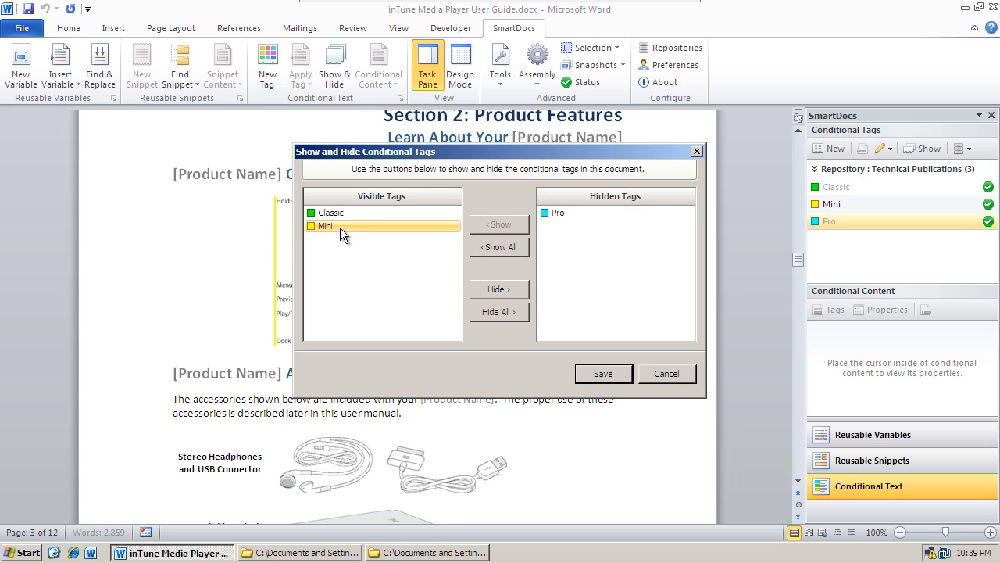
click(498, 289)
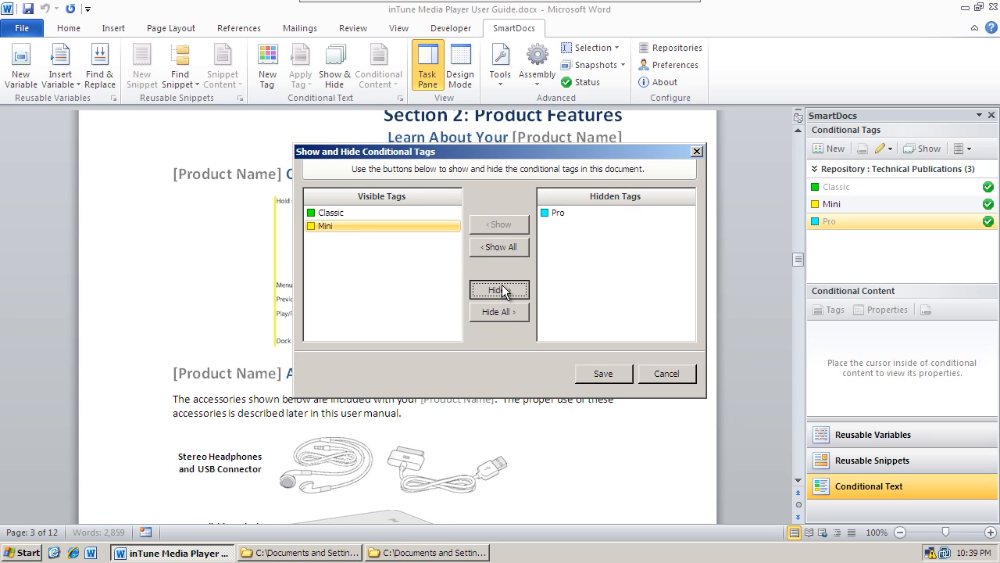
click(604, 375)
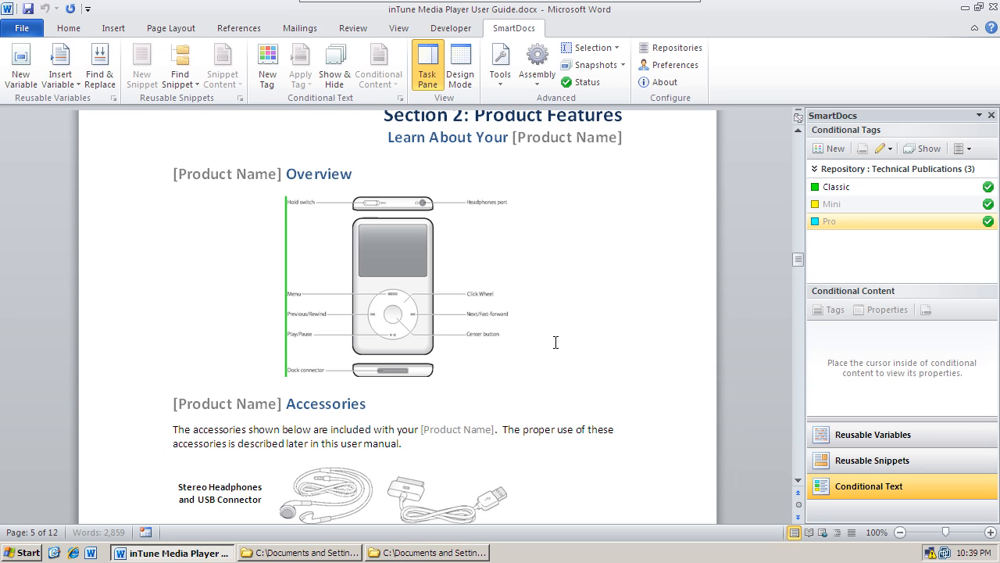
- Display the reusable variables and restore the inTune Mini snapshot to the document
scroll(555, 342, up, 3)
scroll(555, 342, up, 15)
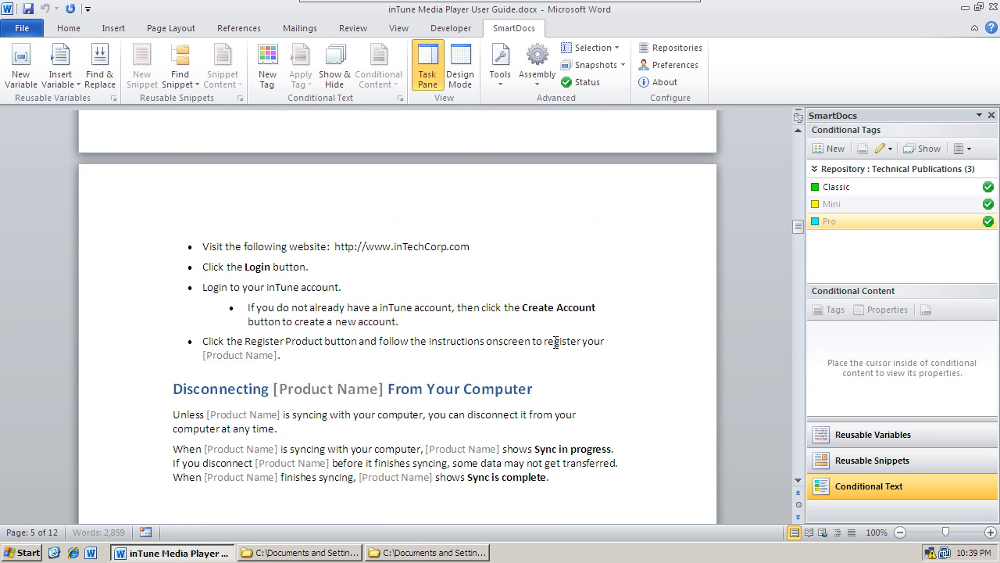
scroll(556, 342, up, 5)
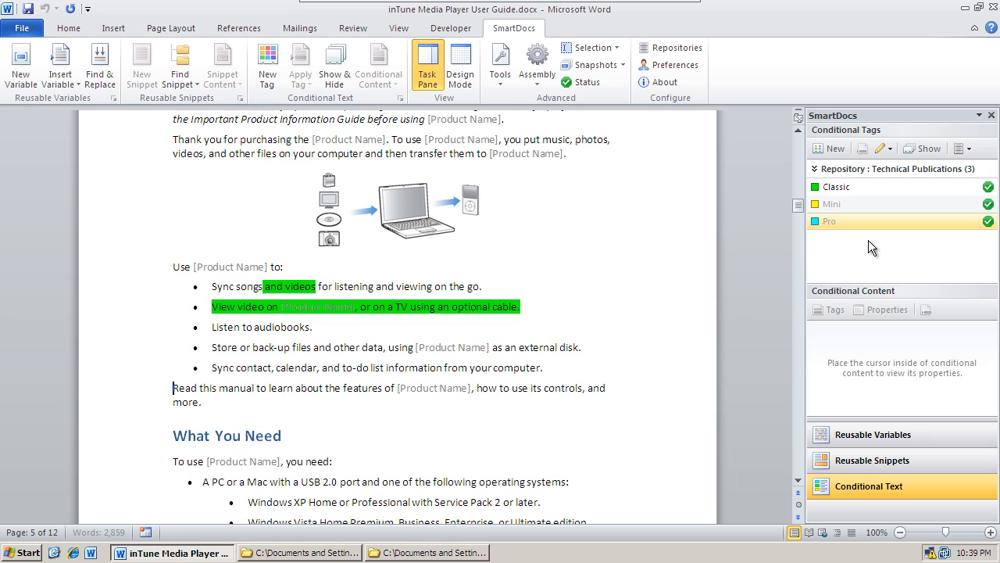
click(912, 439)
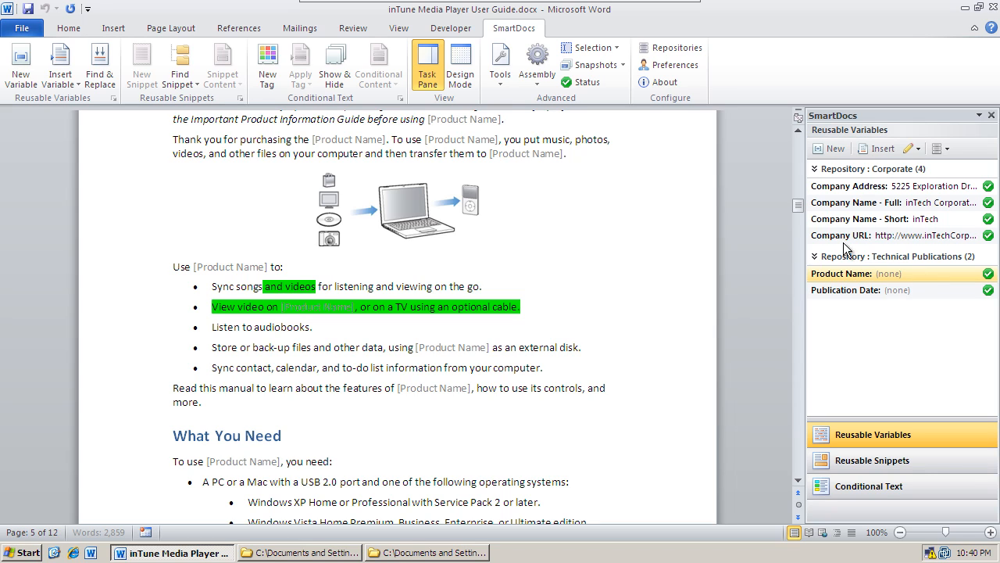
click(623, 65)
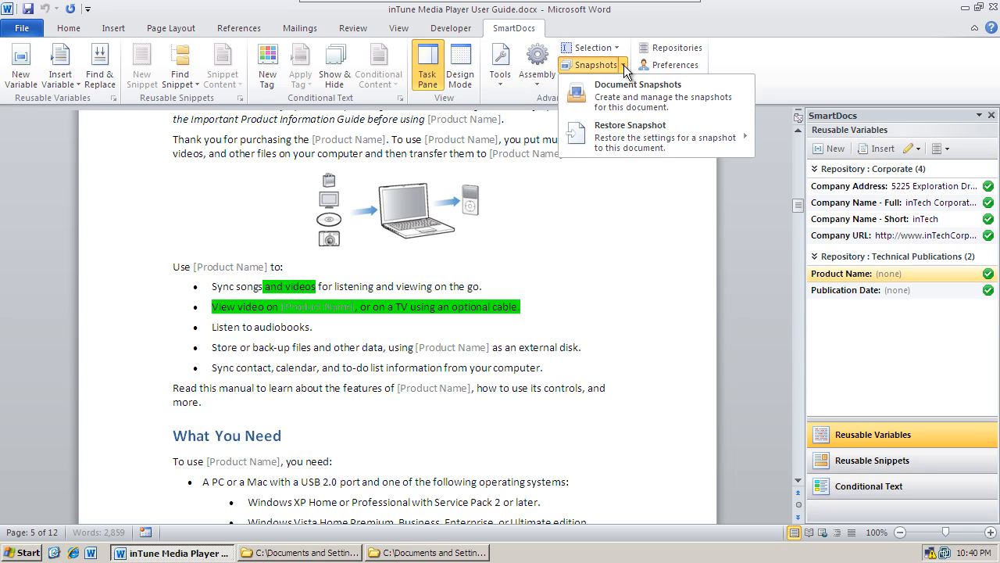
mouse_move(632, 129)
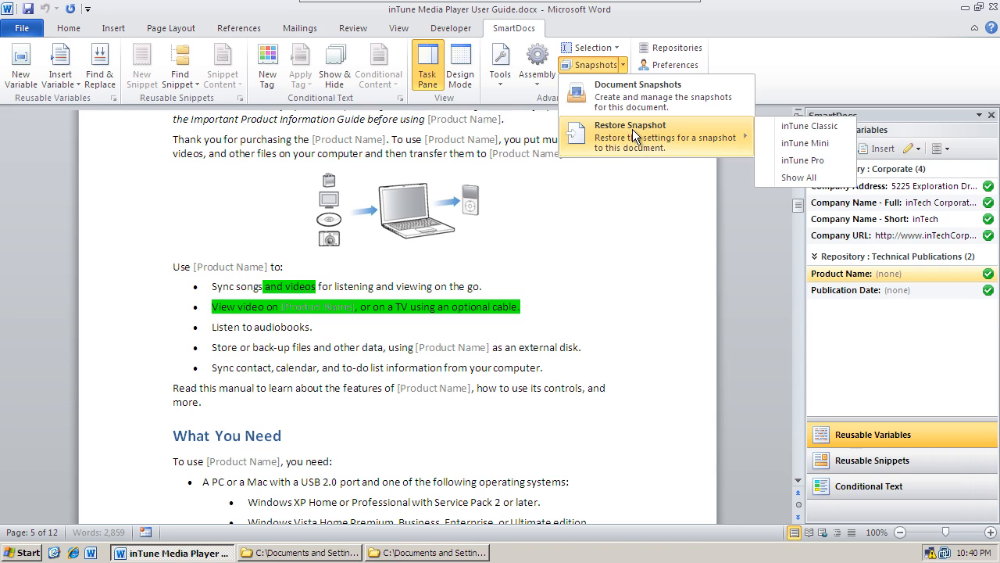
click(835, 144)
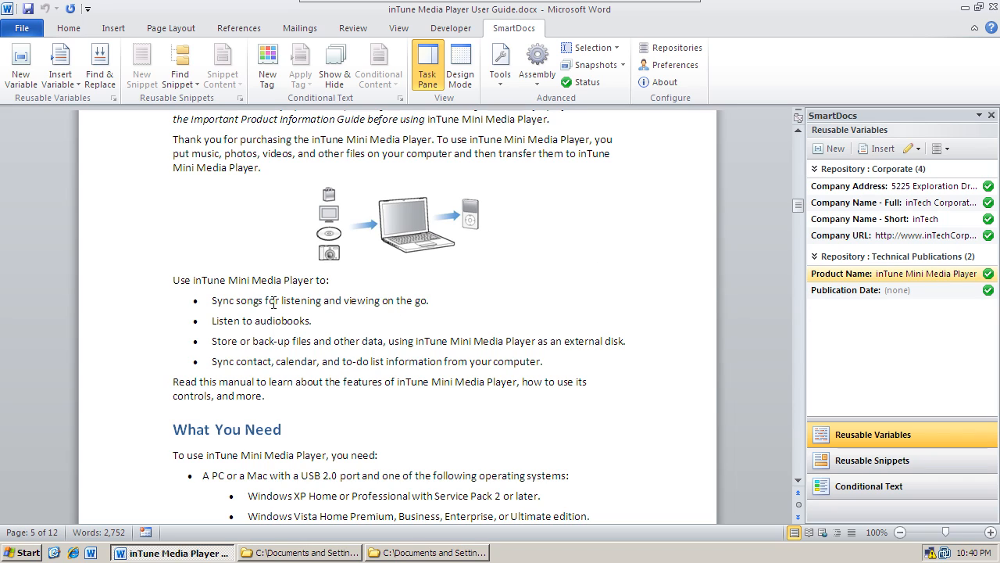
- Inspect the Product Name variables in Section 1 and the player overview in Section 2
click(254, 281)
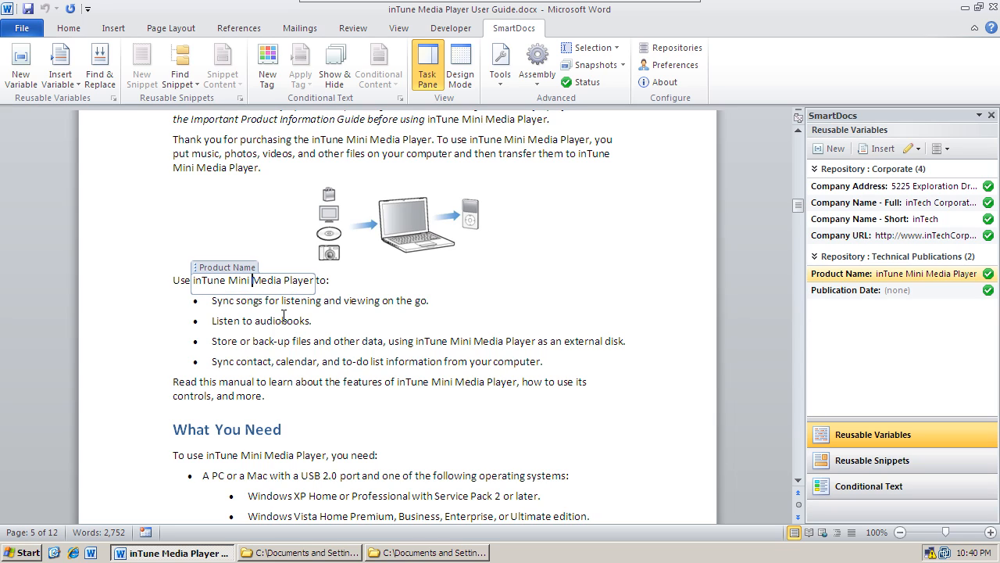
click(482, 341)
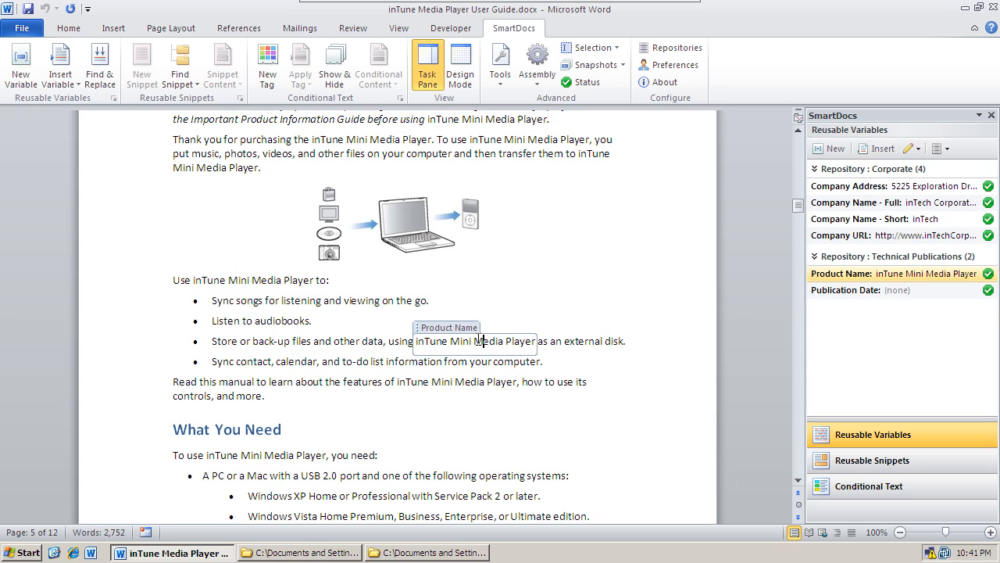
click(466, 381)
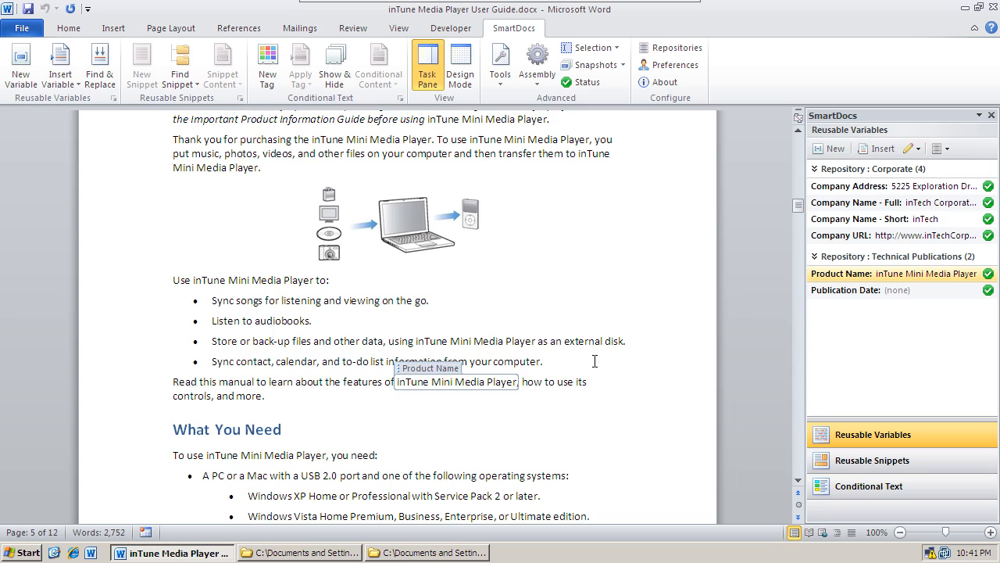
scroll(593, 361, down, 20)
scroll(575, 359, down, 12)
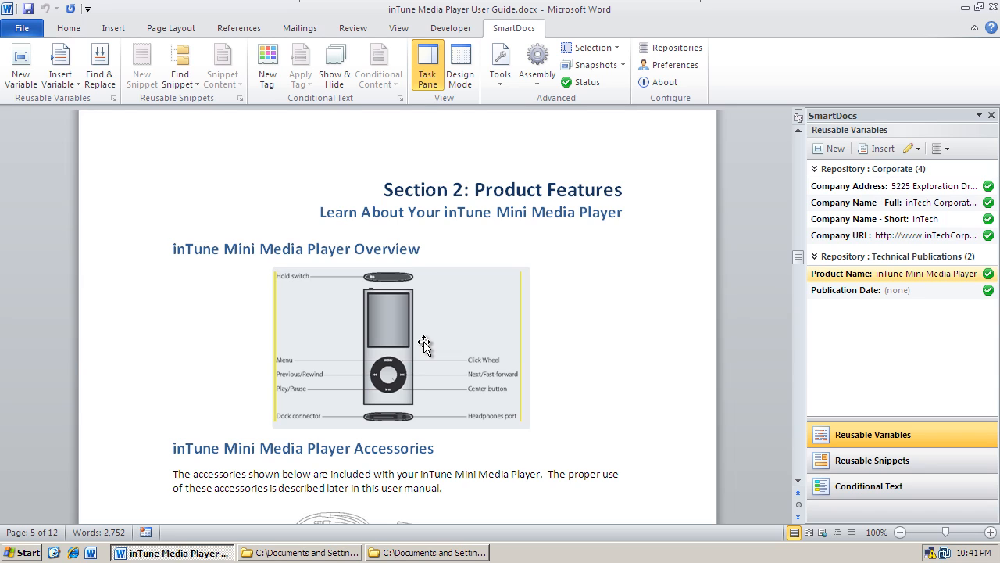
- Restore the inTune Classic snapshot to the document
click(623, 66)
mouse_move(625, 143)
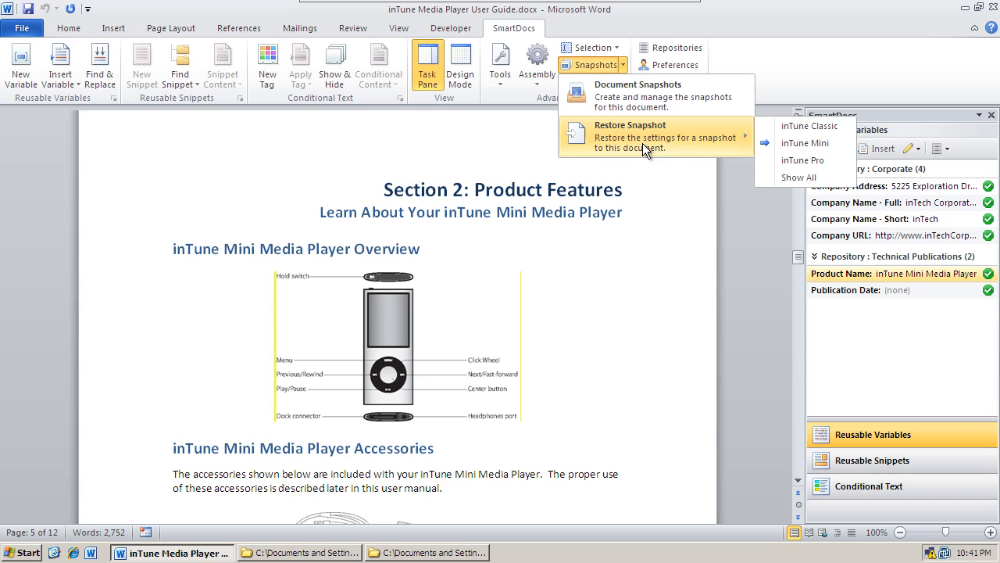
click(815, 128)
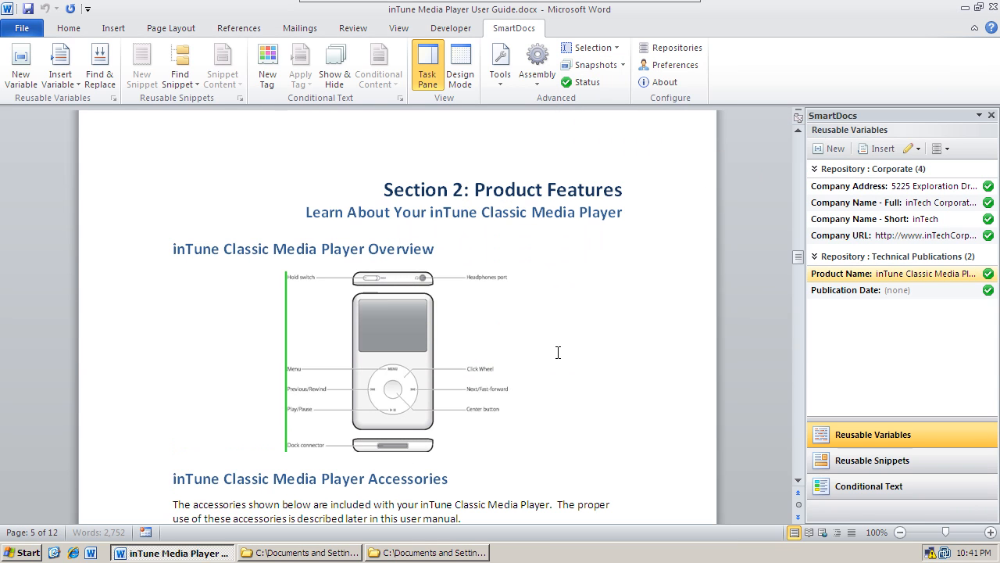
- Restore the inTune Pro snapshot to the document
click(621, 65)
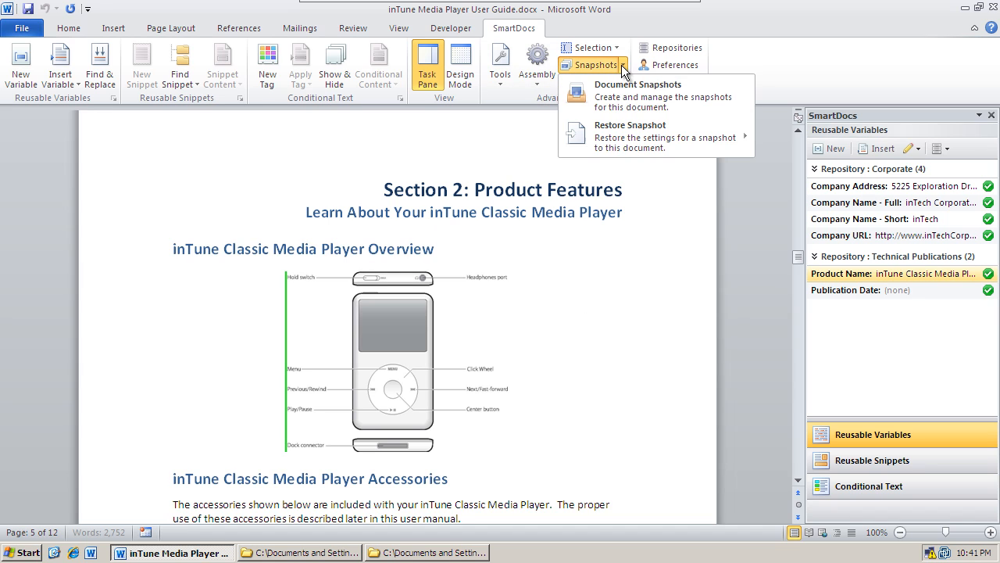
mouse_move(629, 134)
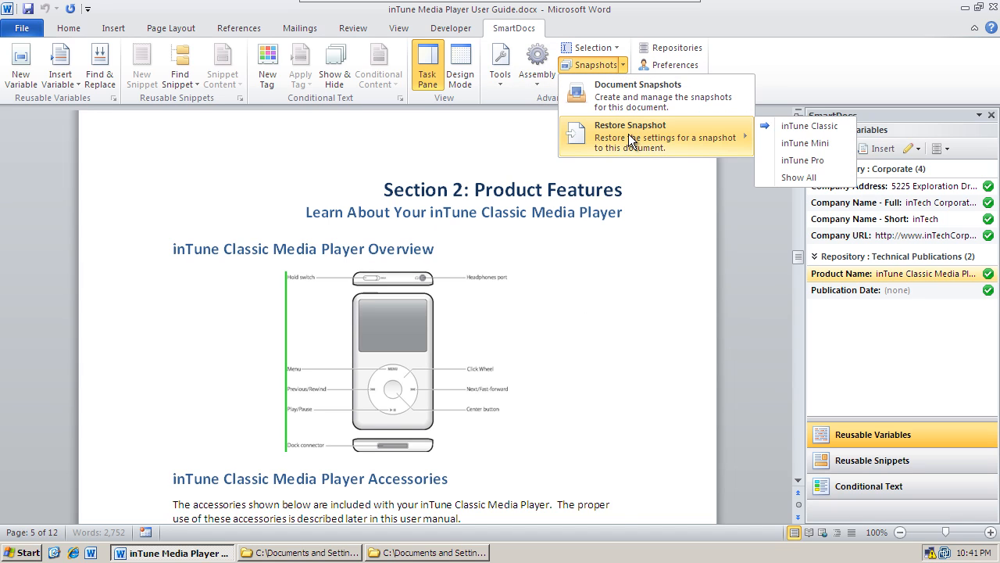
click(817, 164)
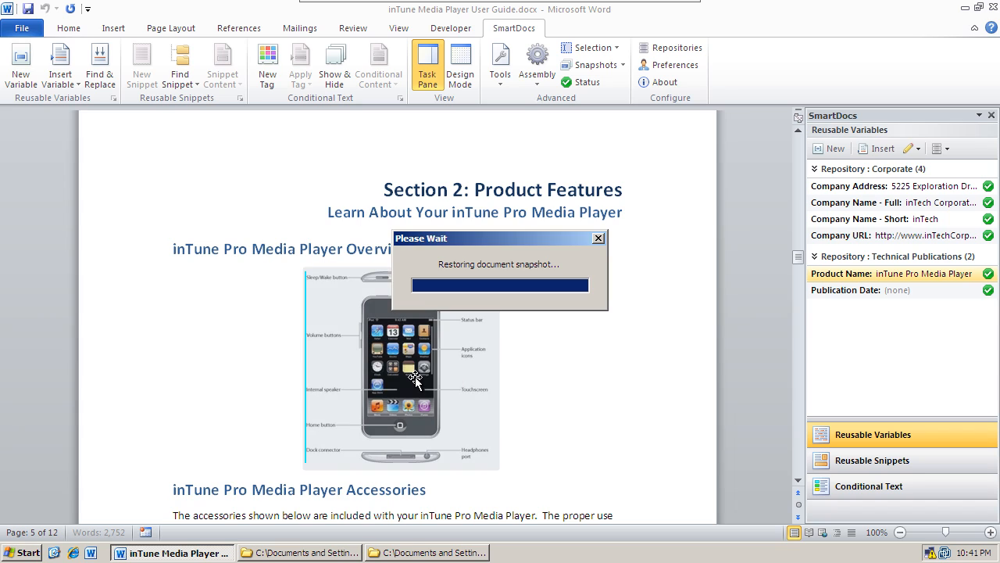
click(531, 212)
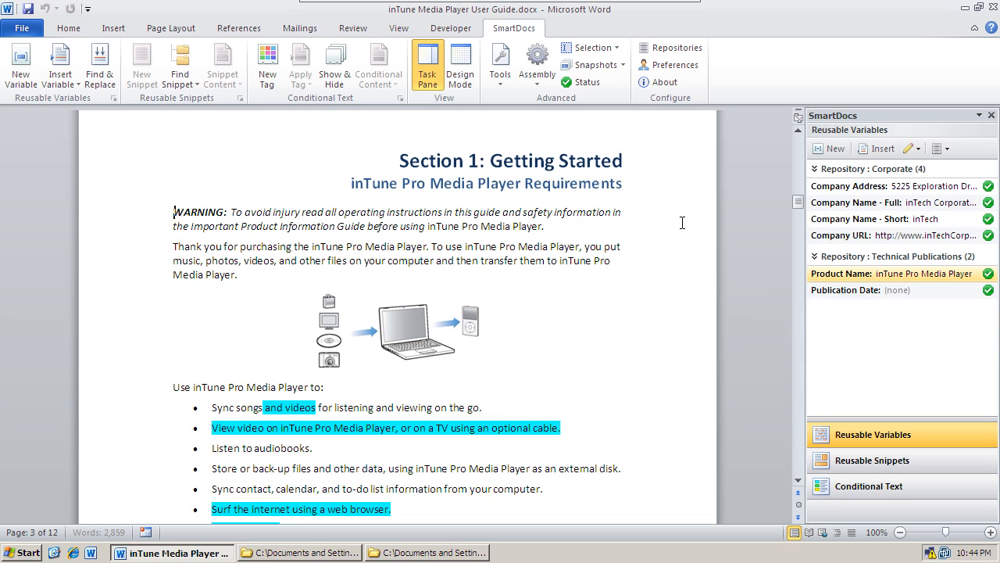
- Start the Publish Document wizard with document snapshots as the source, selecting inTune Classic, inTune Mini and inTune Pro but not Show All
click(501, 80)
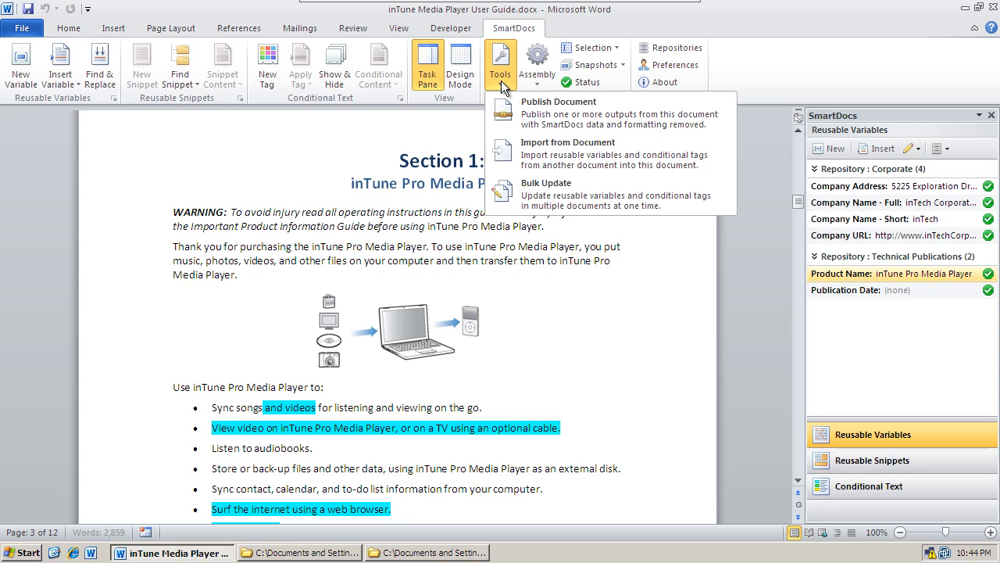
click(545, 115)
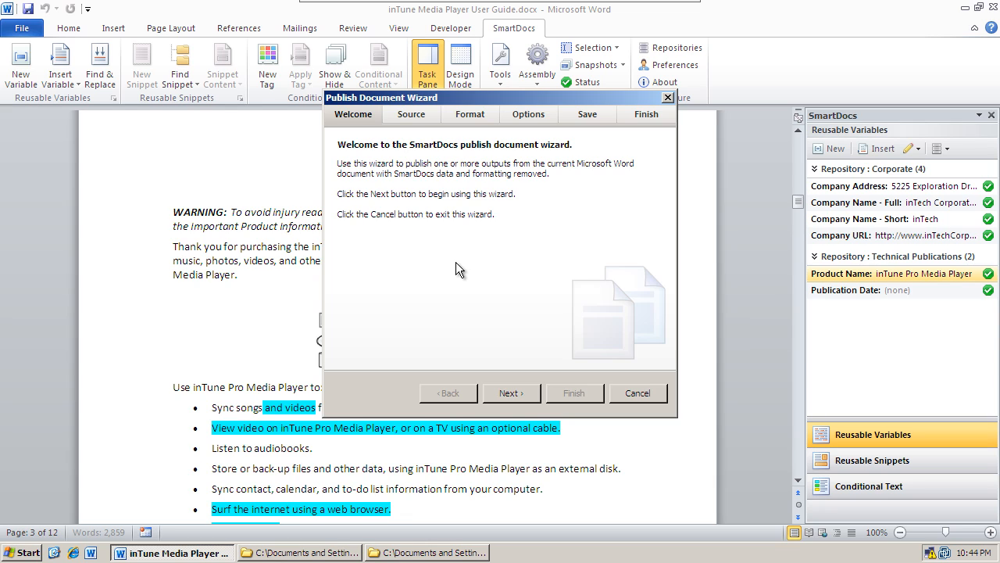
click(510, 394)
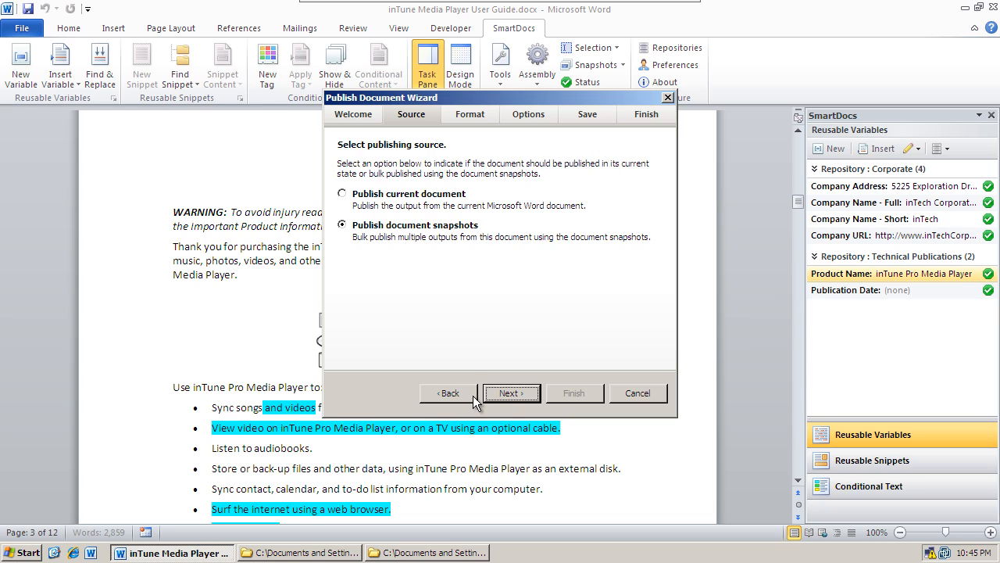
click(513, 392)
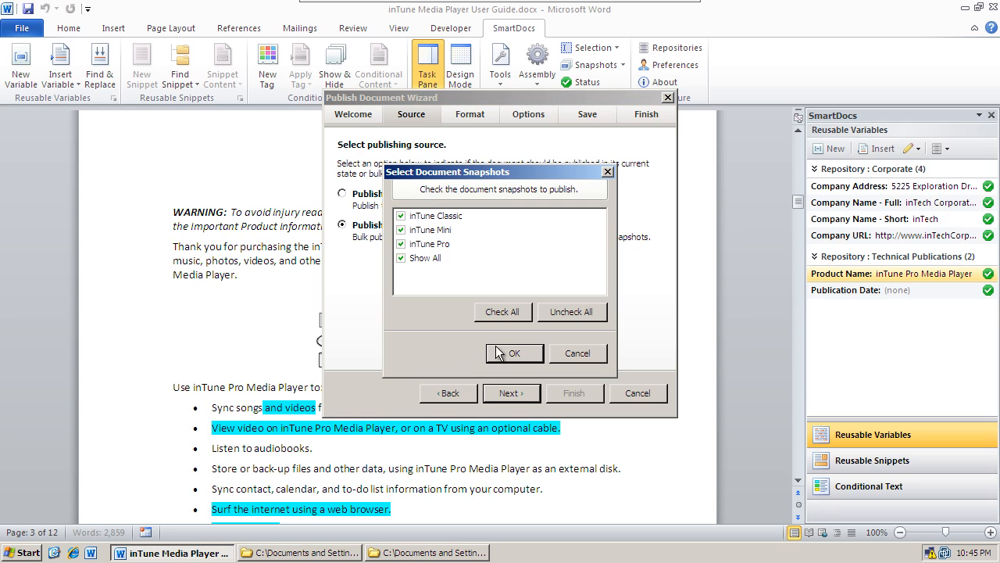
click(401, 258)
click(514, 354)
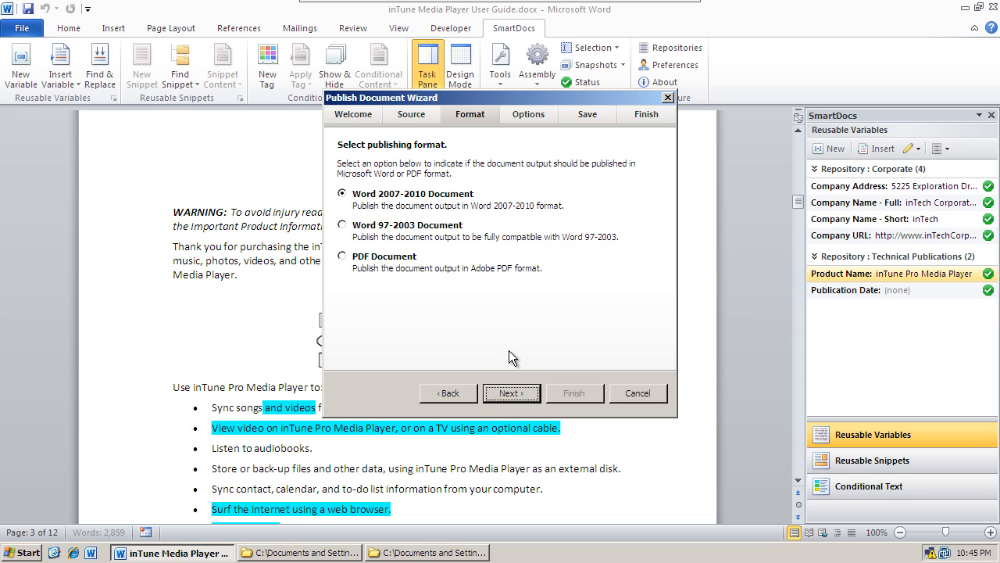
- Publish the selected snapshots as Word 2007-2010 documents to the Desktop\Publish folder, removing all SmartDocs data types, and open the published output in Windows Explorer
click(509, 393)
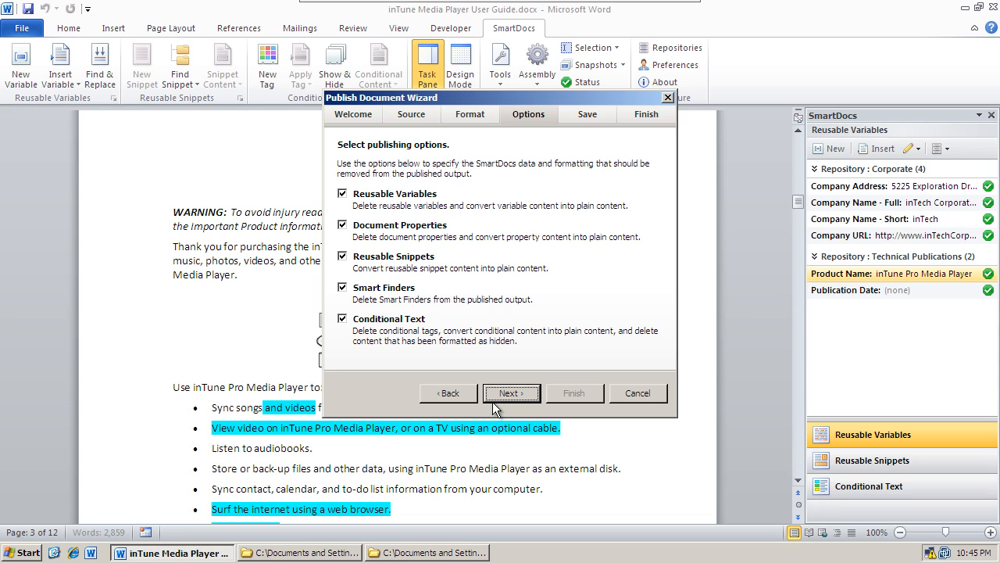
click(505, 395)
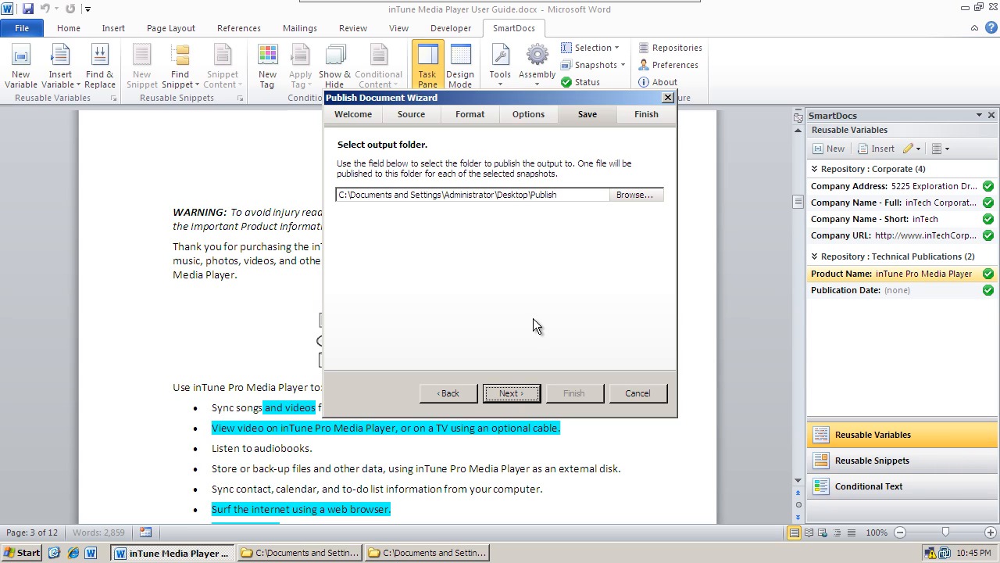
click(509, 393)
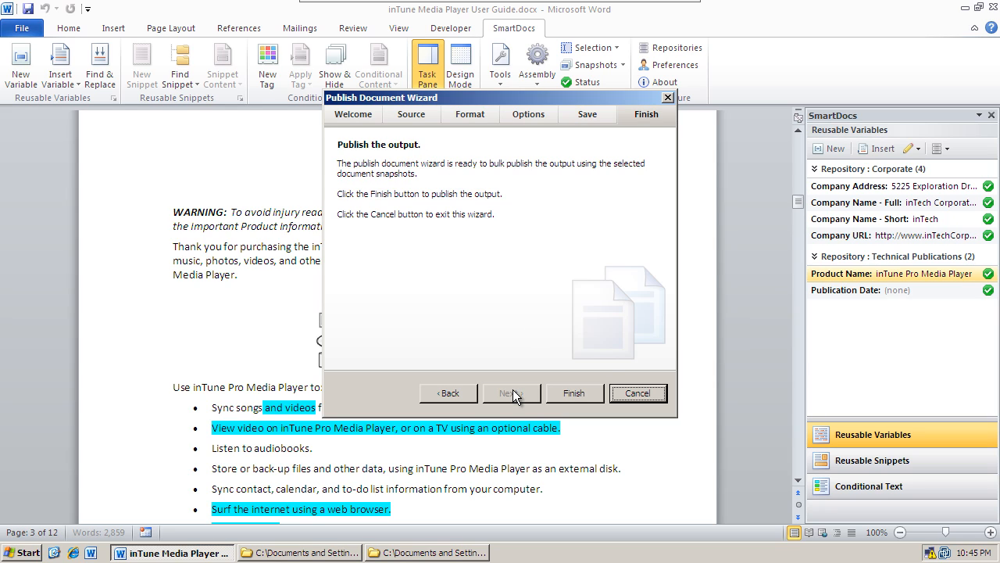
click(571, 395)
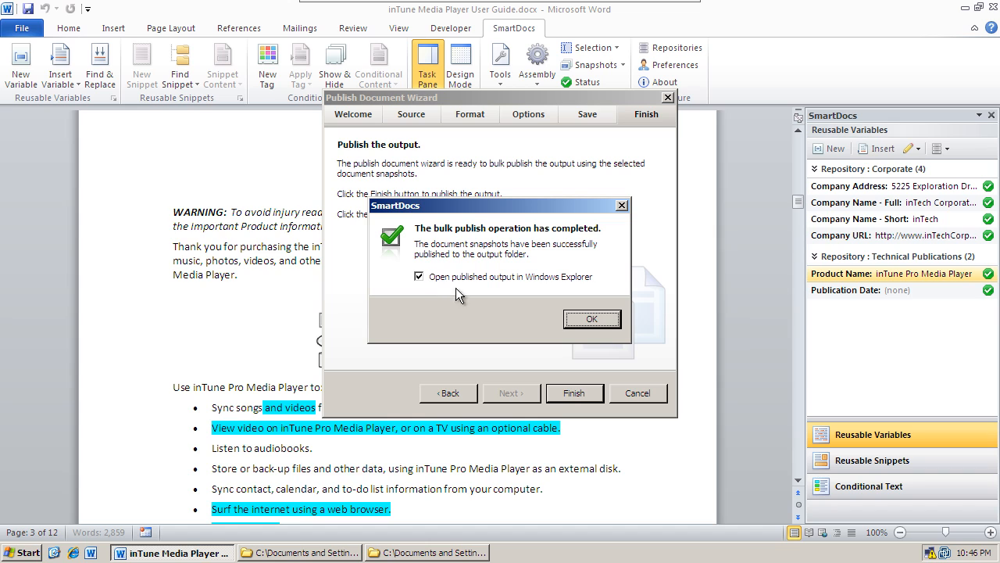
click(590, 322)
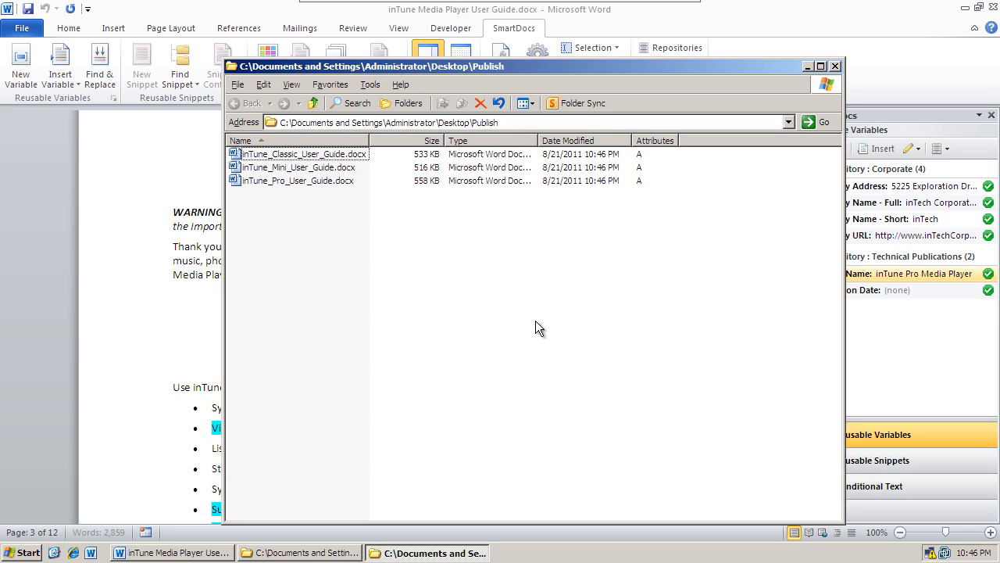
- Widen the file name column, look over the published guides in the Publish folder, and open inTune_Mini_User_Guide.docx
drag(370, 140, 382, 141)
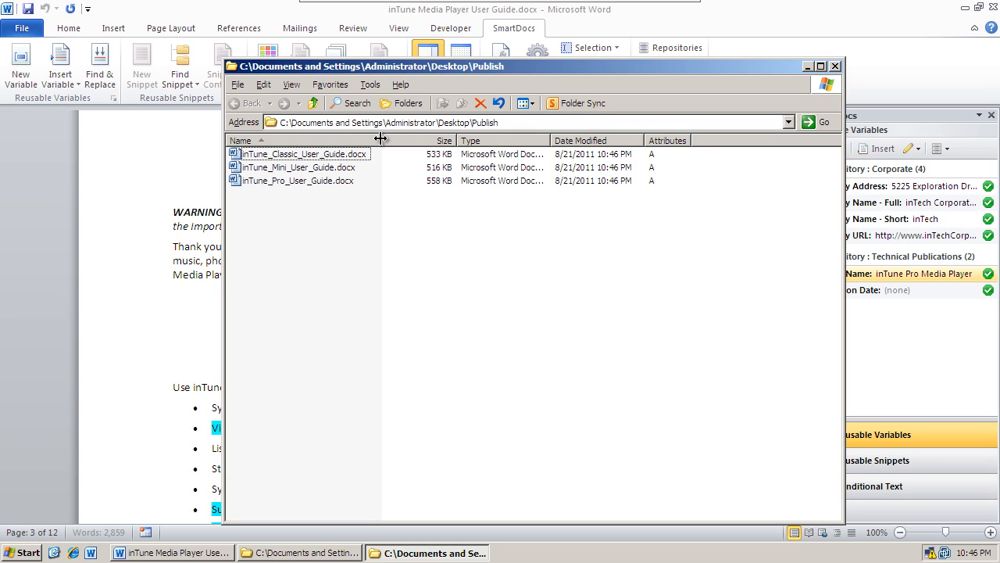
click(296, 168)
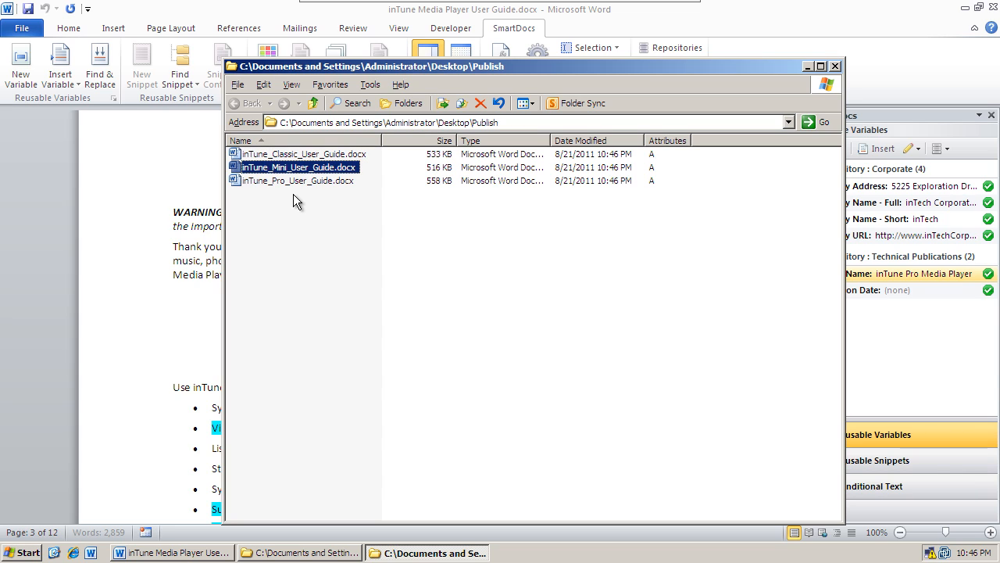
click(297, 154)
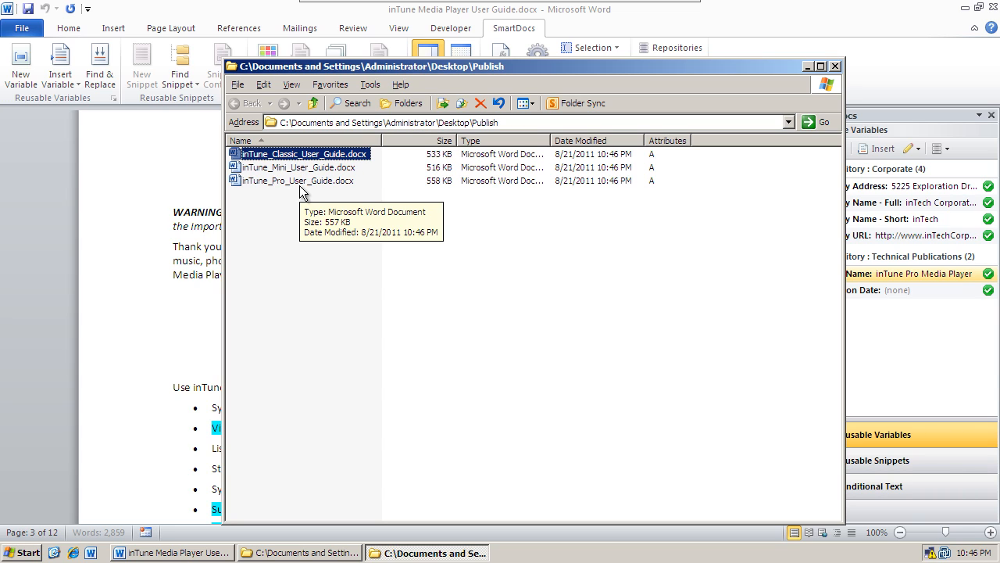
click(302, 182)
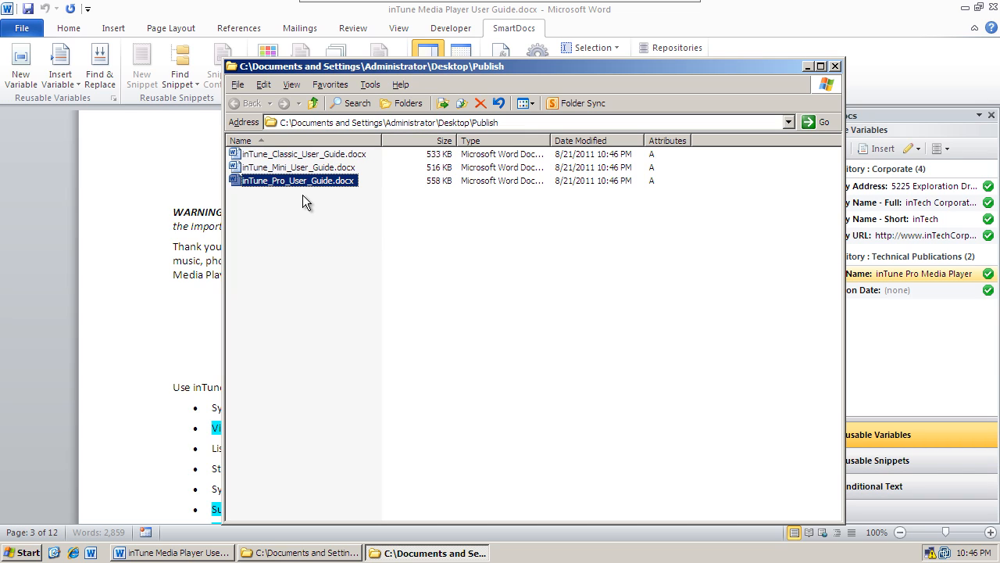
double_click(328, 170)
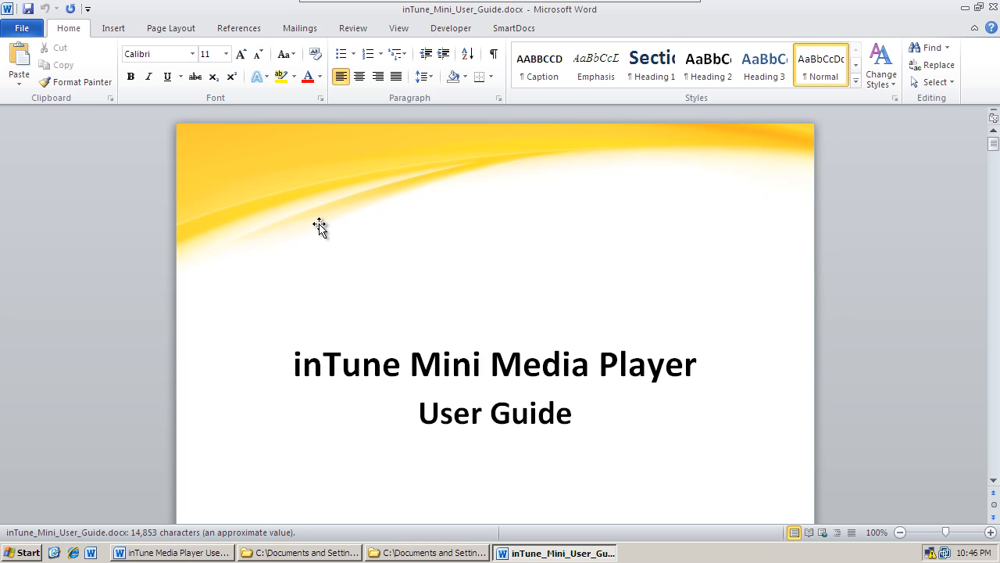
- Examine the published inTune Mini guide from the cover title through the table of contents and Section 1 to the Section 2 player overview
scroll(406, 217, down, 1)
scroll(405, 213, down, 2)
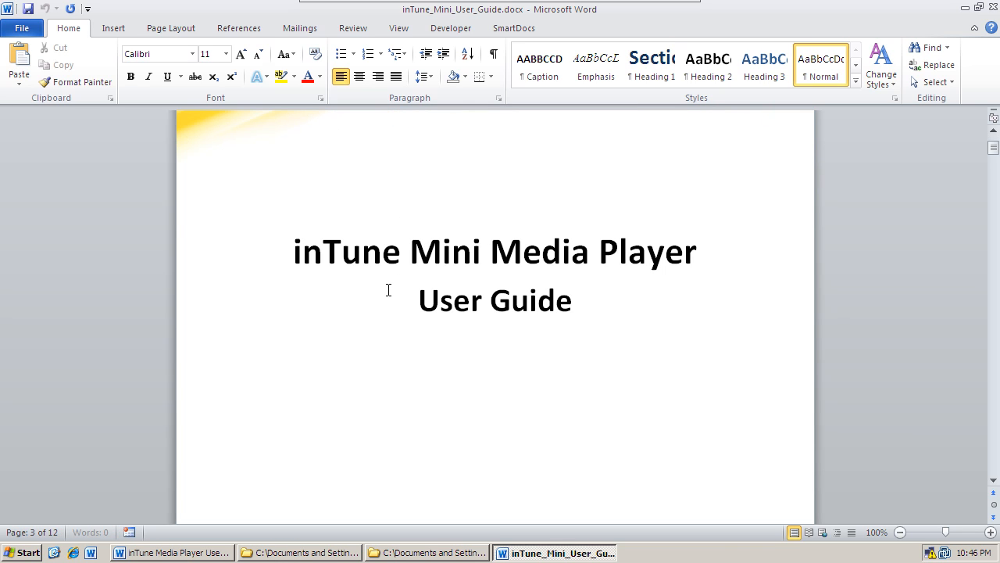
scroll(388, 290, down, 3)
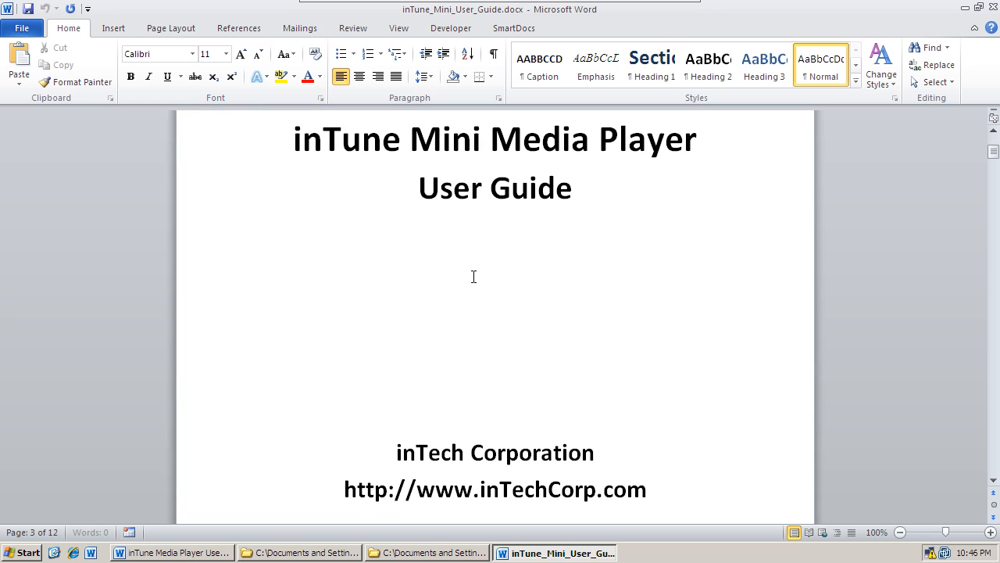
drag(322, 138, 699, 139)
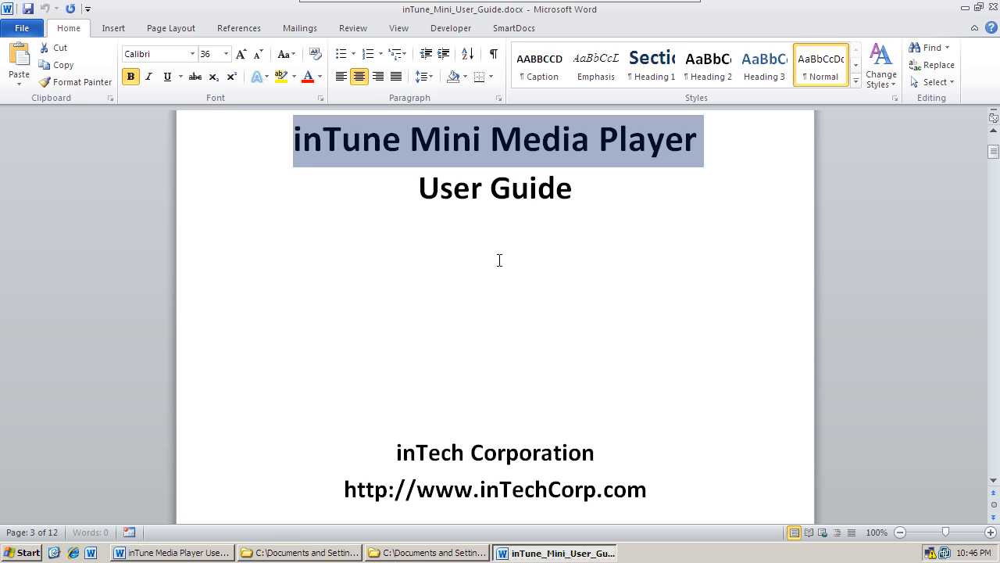
scroll(494, 262, down, 10)
scroll(499, 260, down, 20)
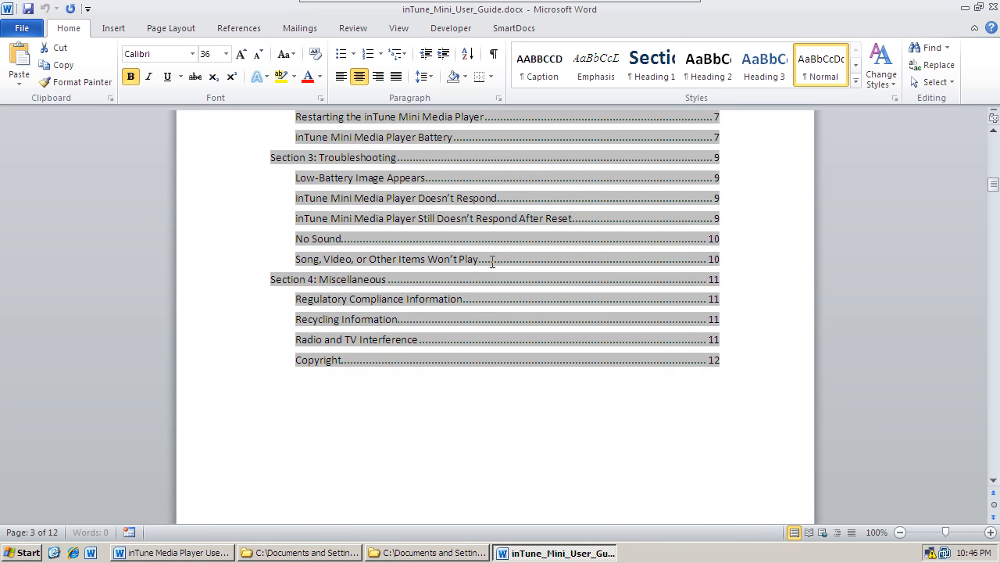
click(430, 320)
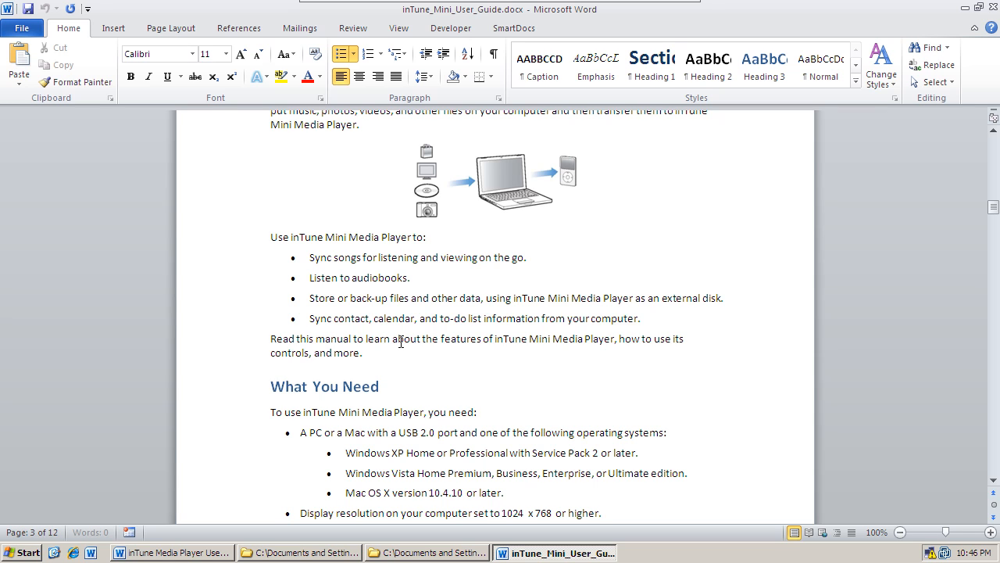
scroll(400, 341, down, 5)
scroll(564, 257, down, 15)
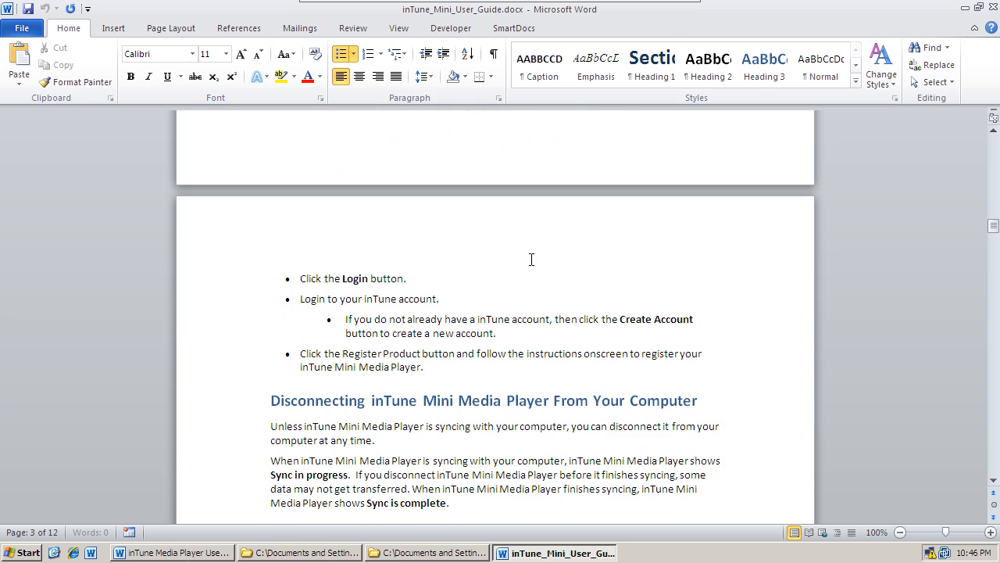
scroll(523, 261, down, 5)
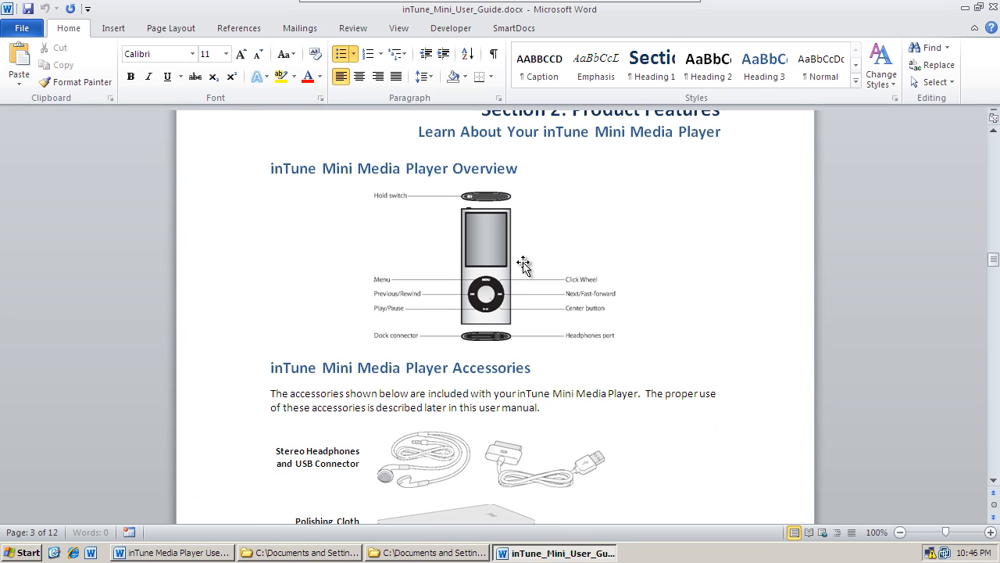